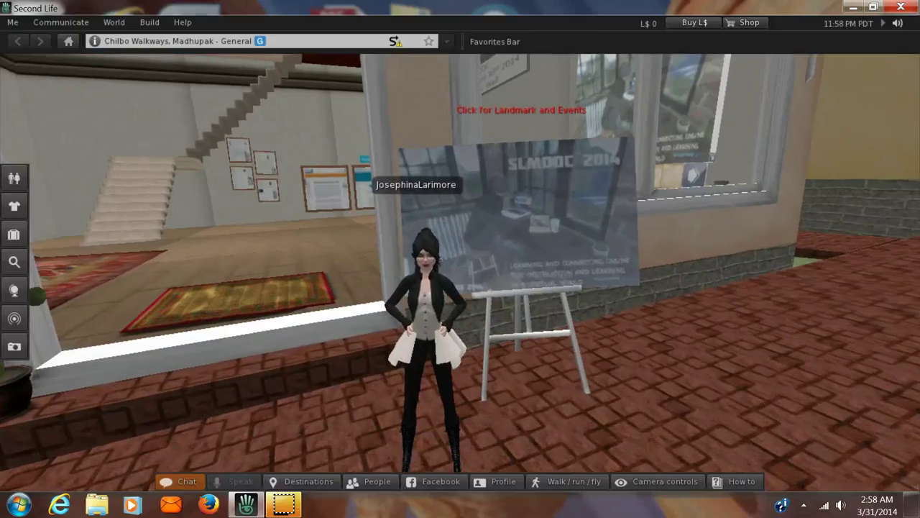
scroll(460, 273, up, 2)
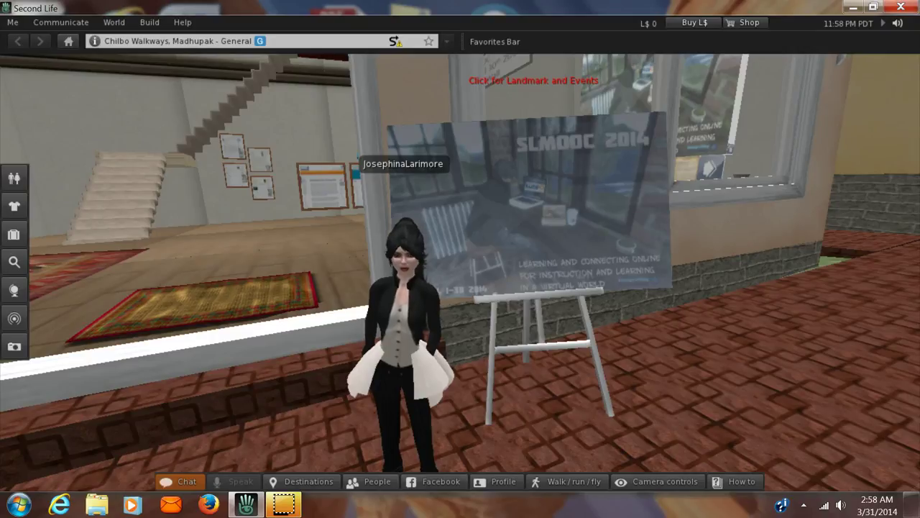
Step: Set the camera behind the avatar and walk it up the lawn past the storefronts
scroll(460, 274, down, 5)
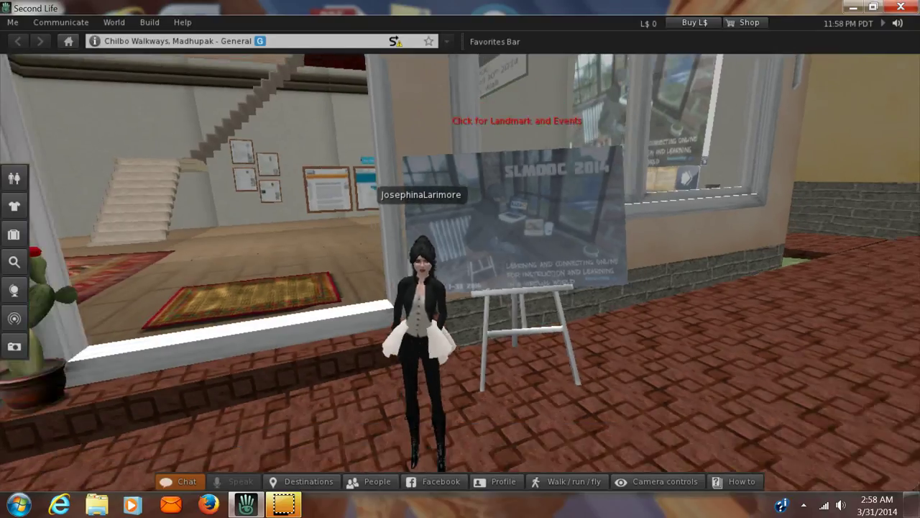
scroll(461, 273, down, 5)
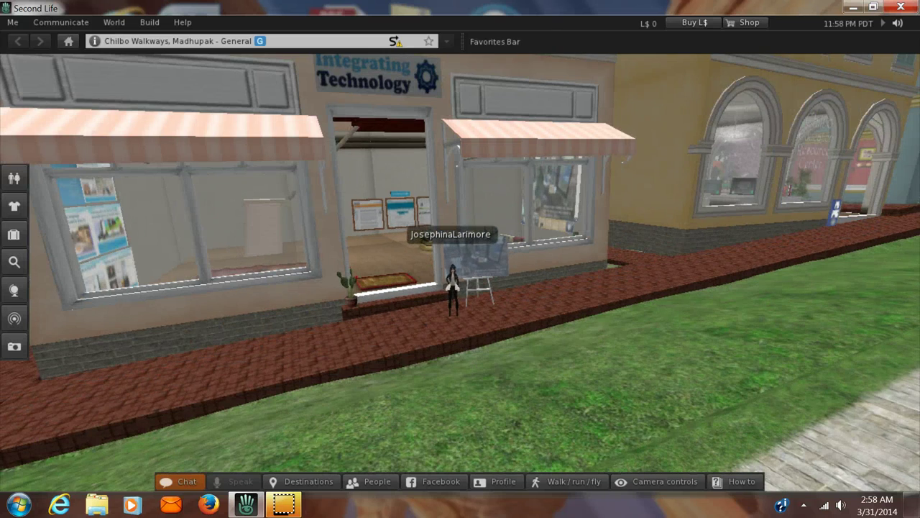
key(Escape)
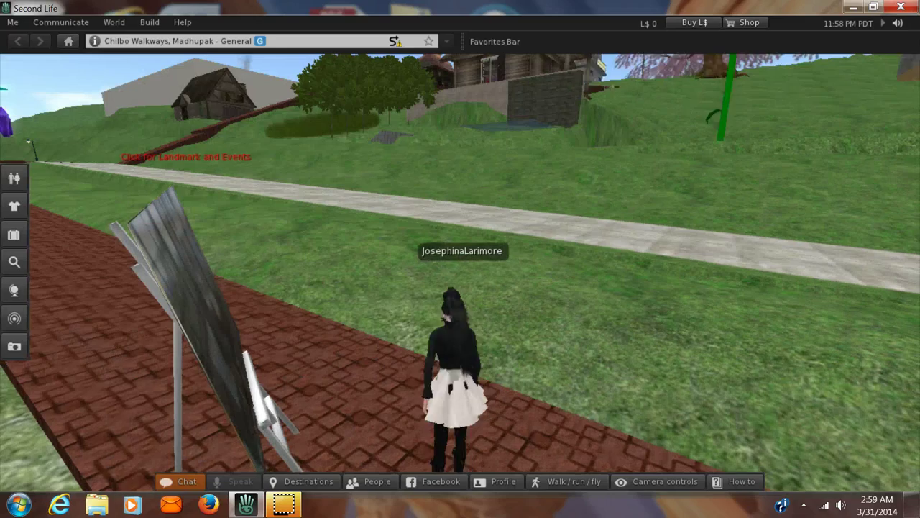
key(Up)
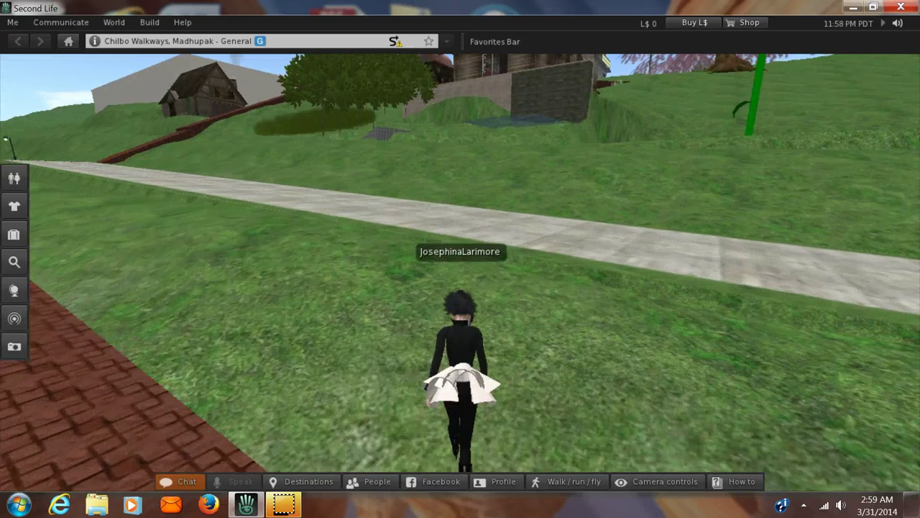
key(Left)
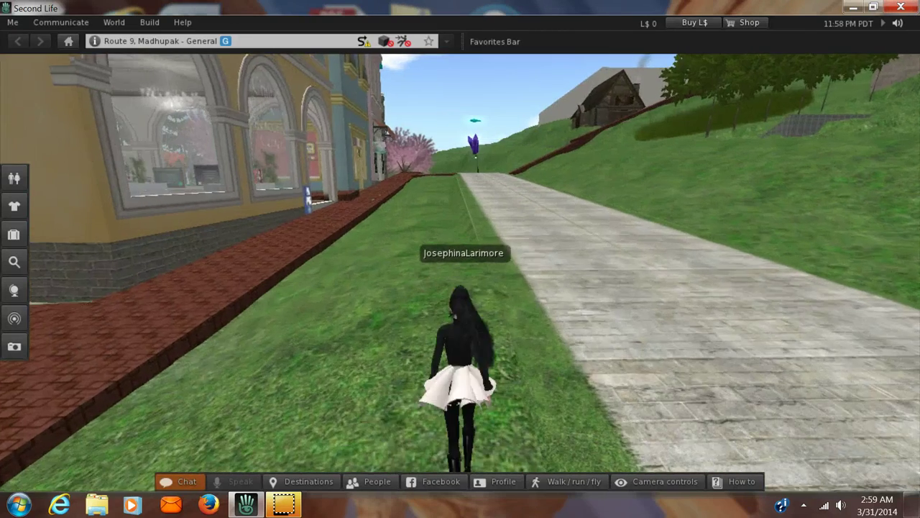
key(Up)
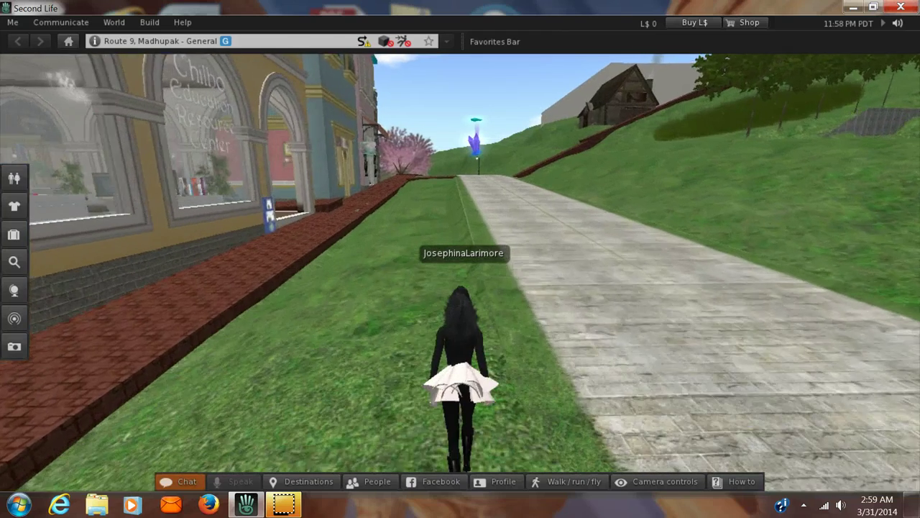
key(Up)
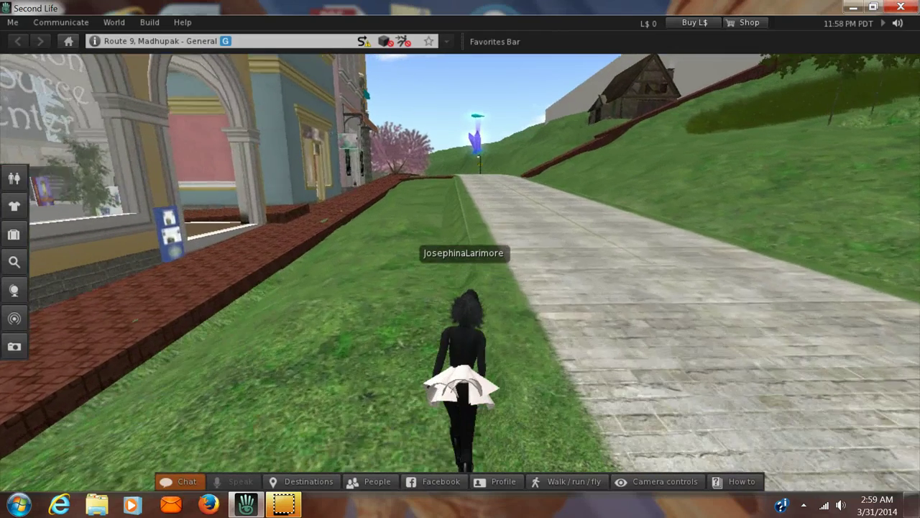
key(Up)
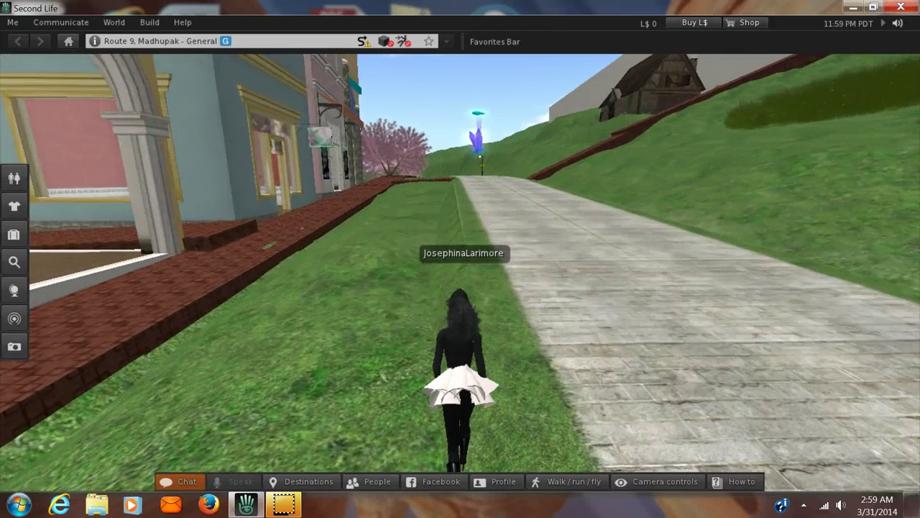
Step: Turn to face the Chilbo Education Resource Center and walk along the brick path inside
key(Up)
key(Left)
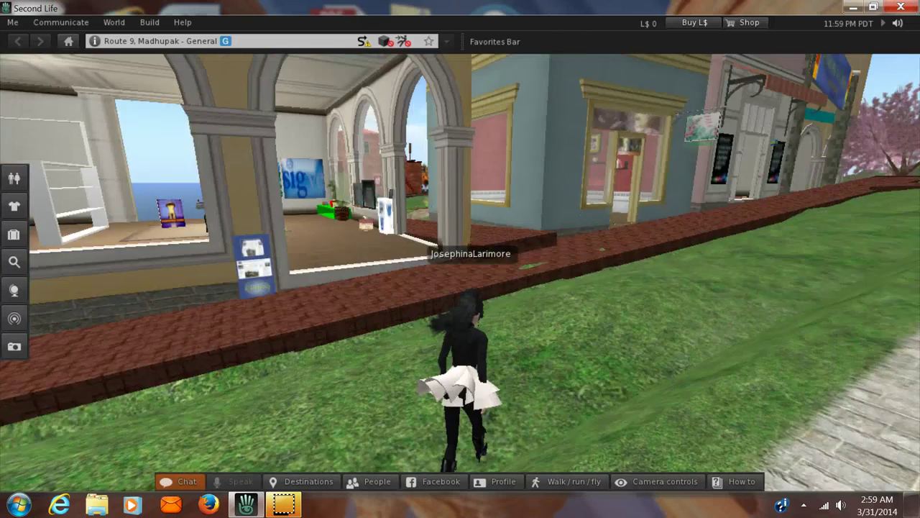
key(Left)
key(Up)
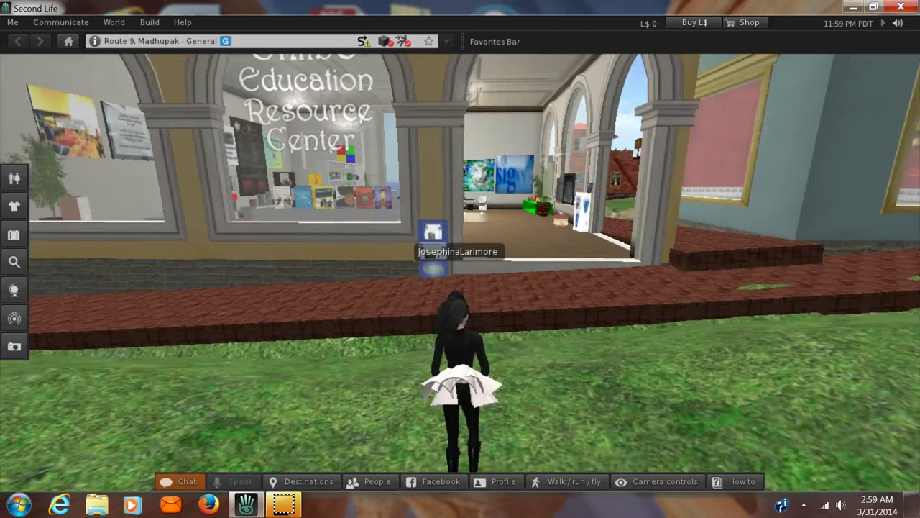
key(Right)
key(Up)
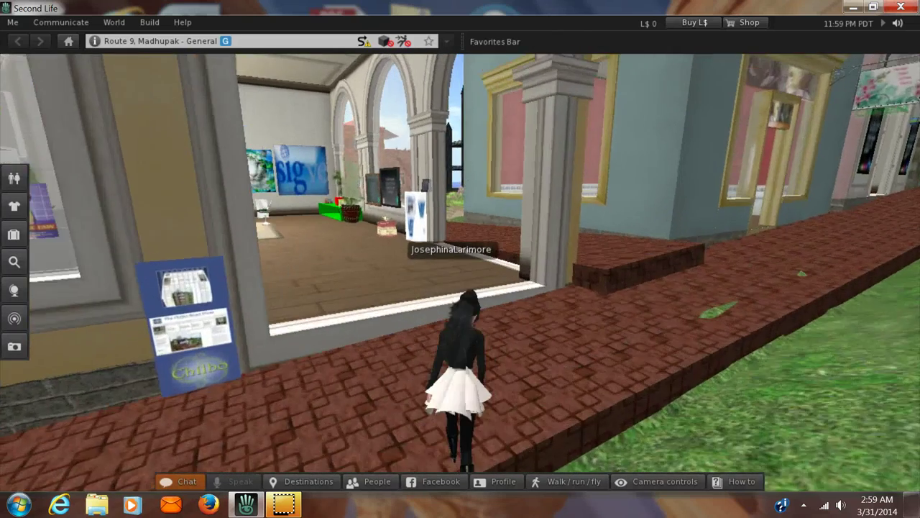
key(Left)
key(Left)
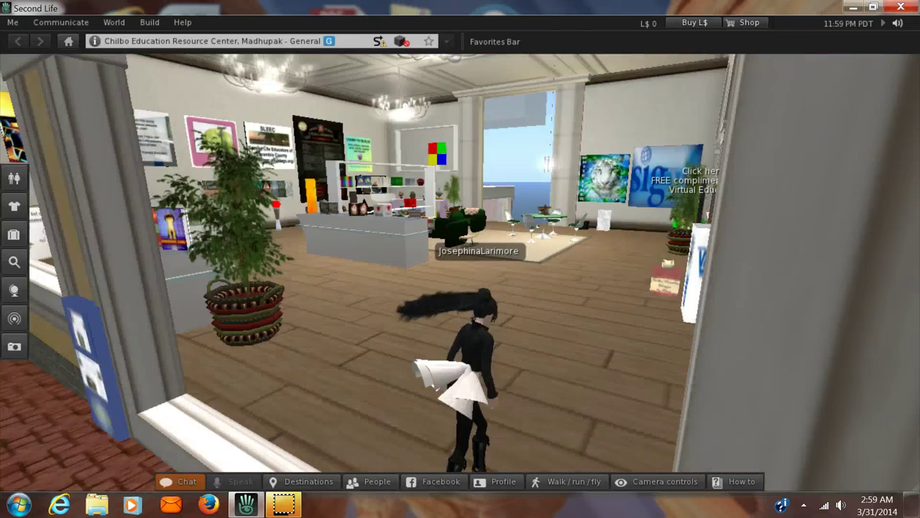
Step: Walk further into the room, past the counter and wall posters and the freebie shelf
key(Up)
key(Up)
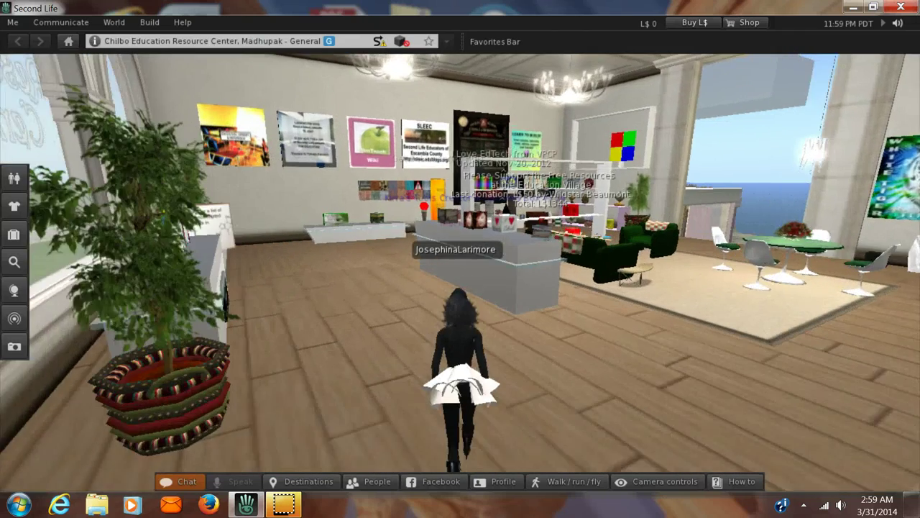
key(Left)
key(Left)
key(Up)
key(Left)
key(Up)
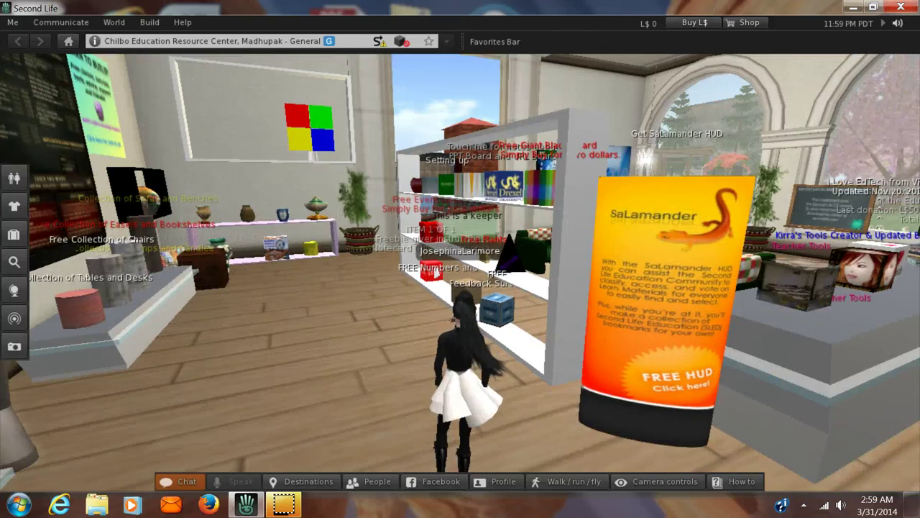
key(Left)
key(Up)
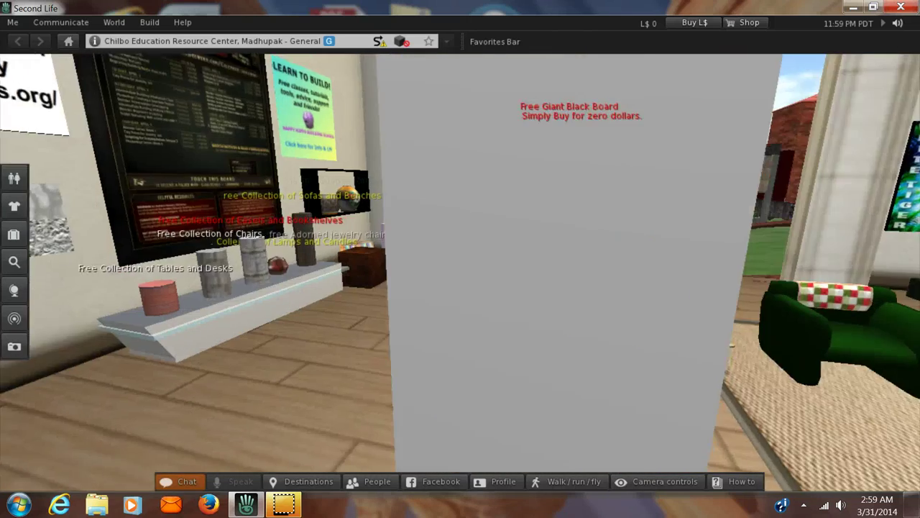
Step: Walk up to the clothing display shelf and swing the view left around the avatar
key(Left)
key(Up)
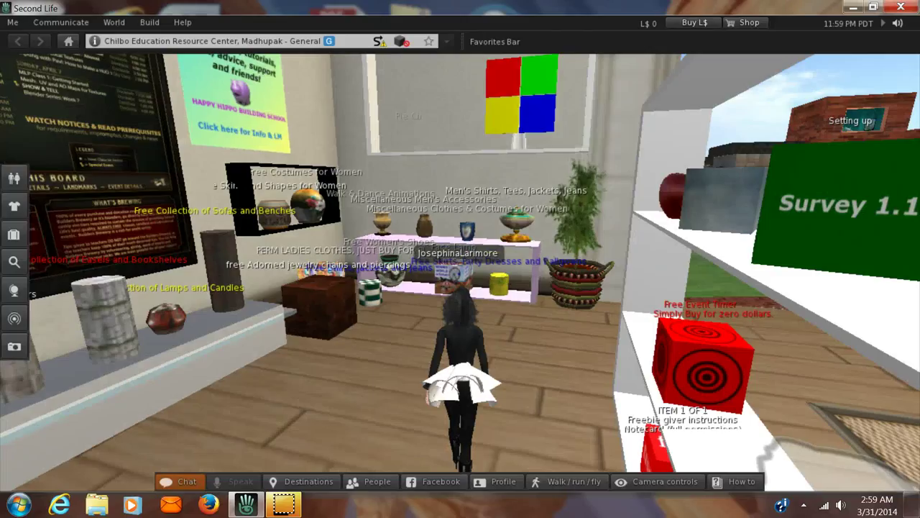
key(Up)
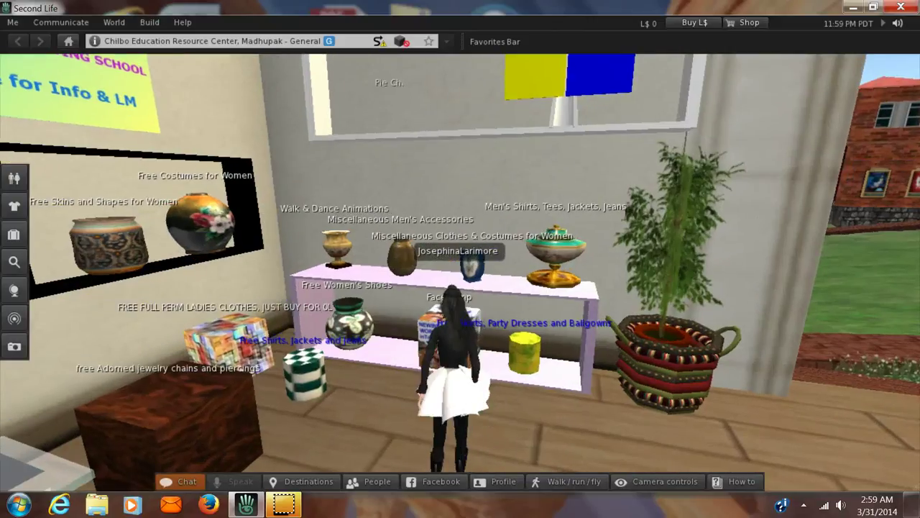
key(Left)
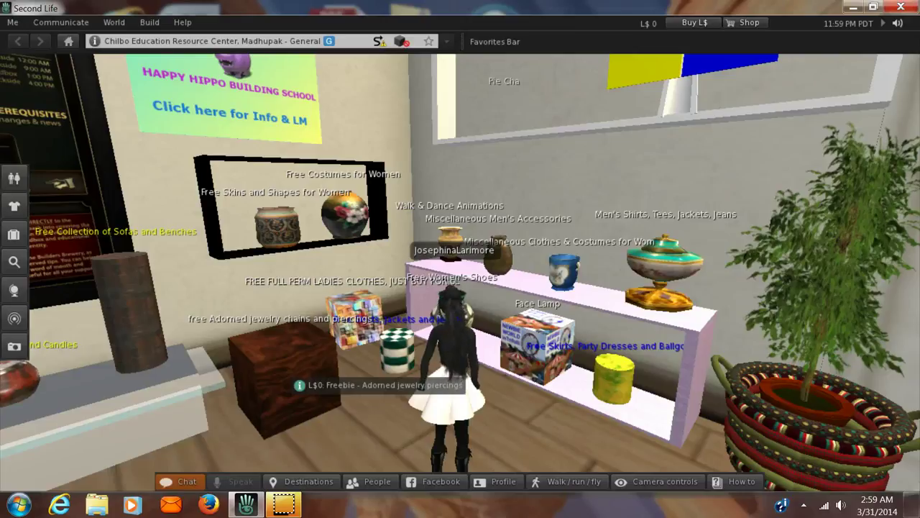
Step: Check the action menus of two brown freebie boxes without buying, then back up and return to the shelf
right_click(289, 368)
key(Escape)
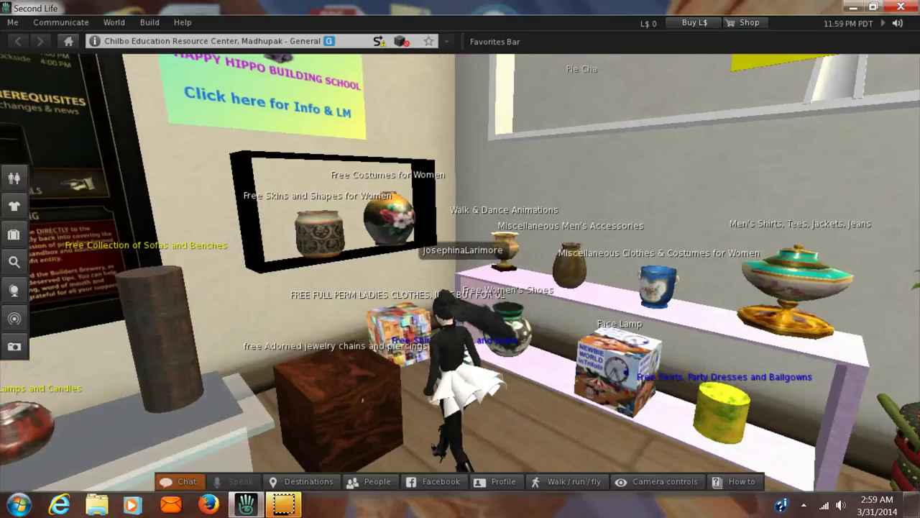
right_click(300, 150)
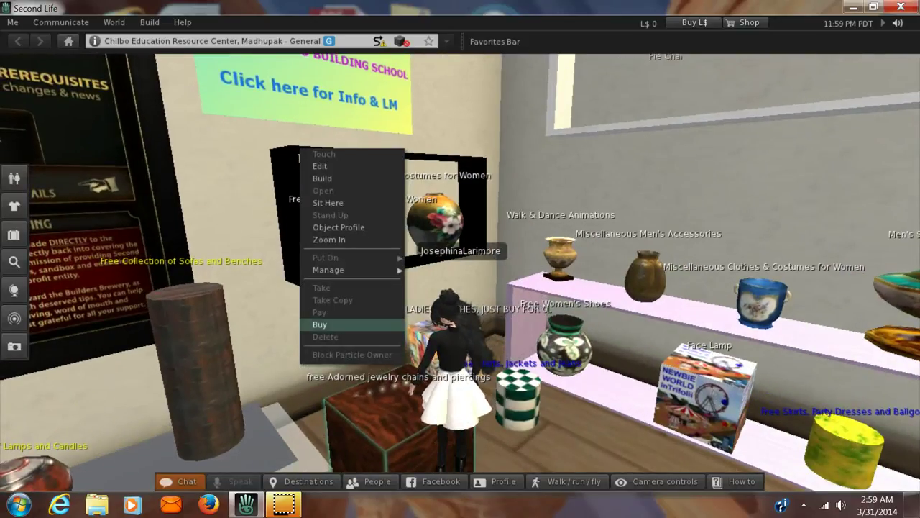
key(Escape)
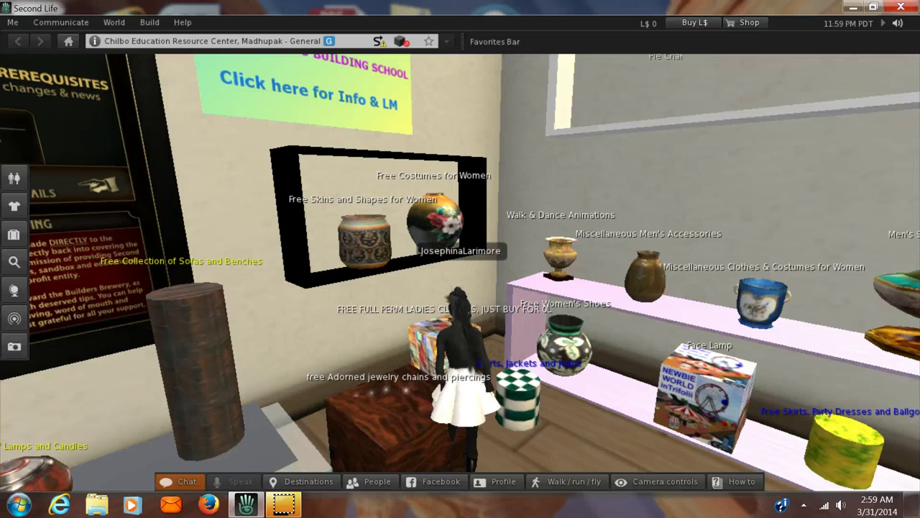
key(Down)
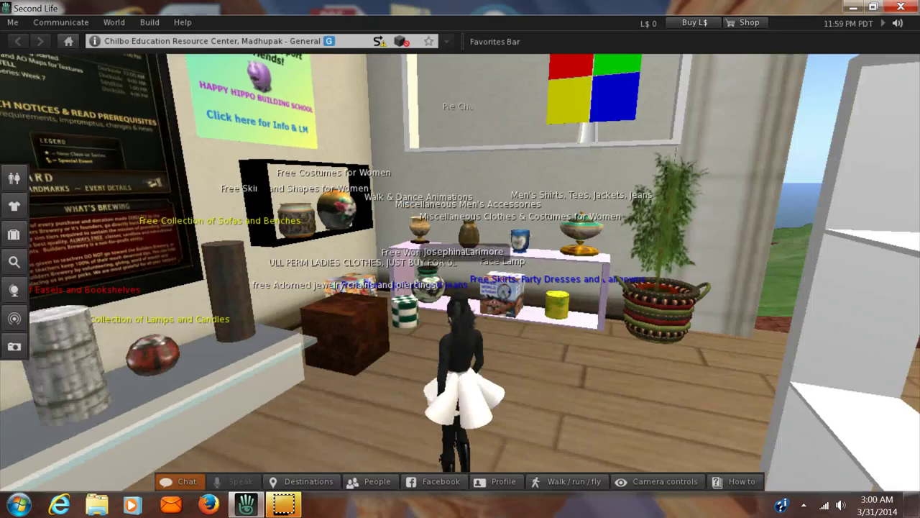
key(Up)
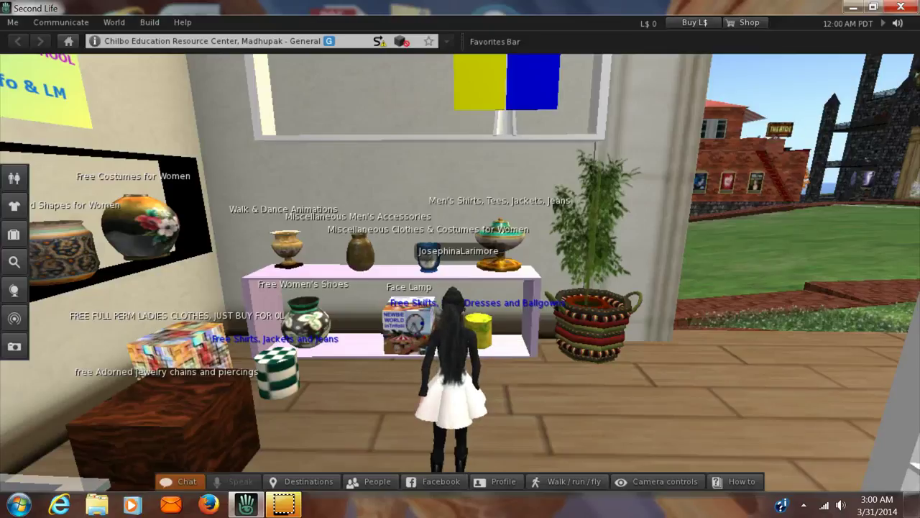
click(479, 330)
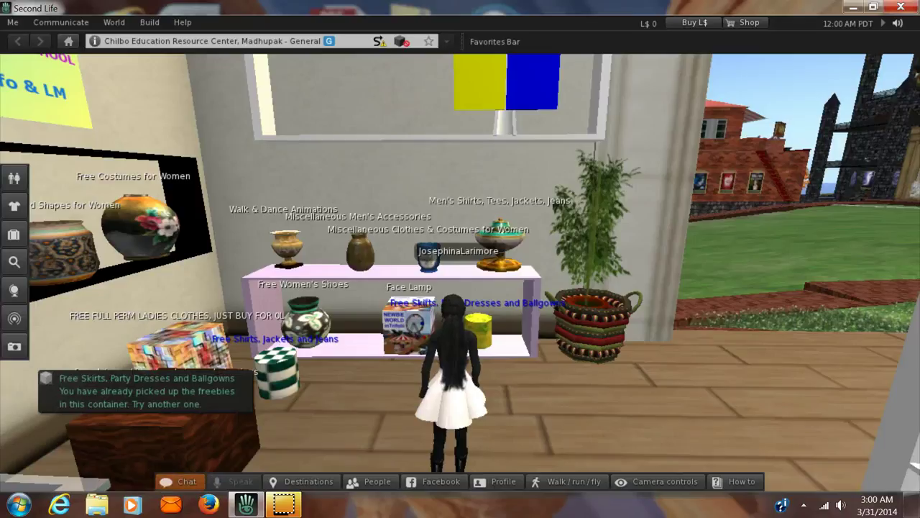
mouse_move(251, 370)
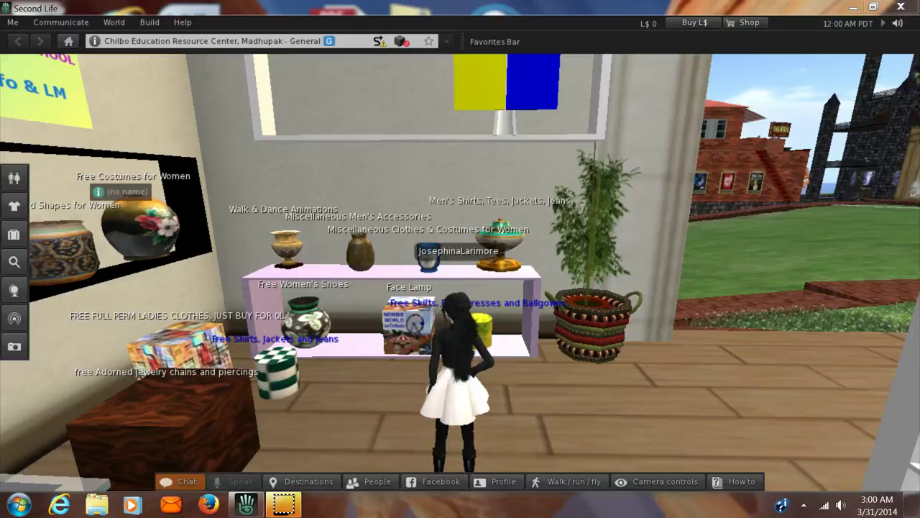
right_click(147, 224)
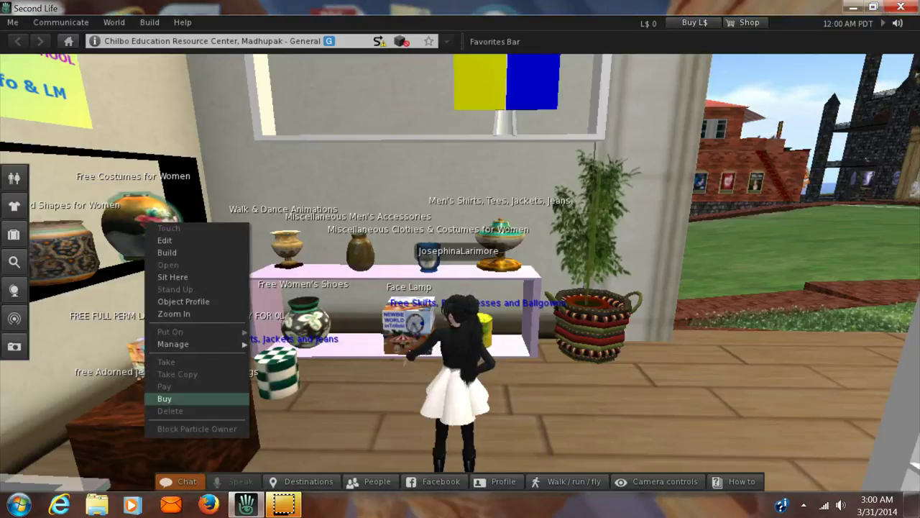
Step: Dismiss the vase's menu without buying, turn toward the doorway and walk out along the brick path onto the lawn
key(Escape)
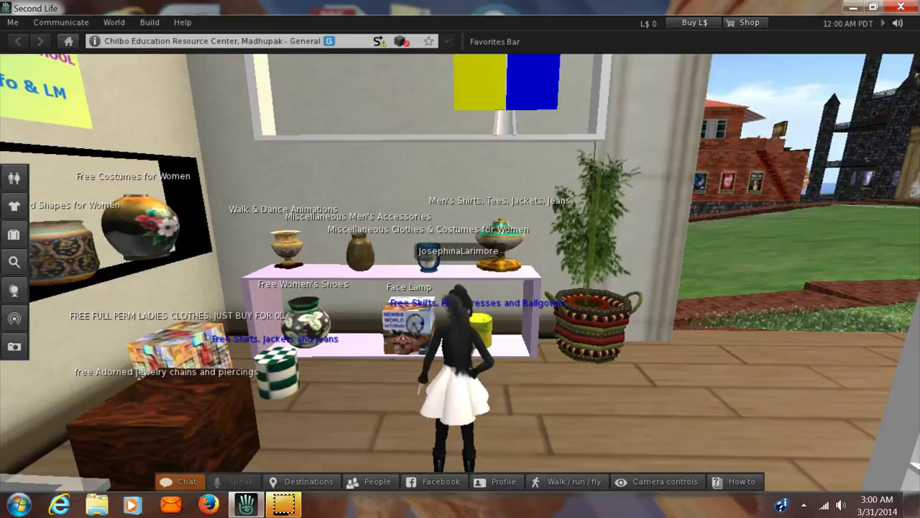
key(Right)
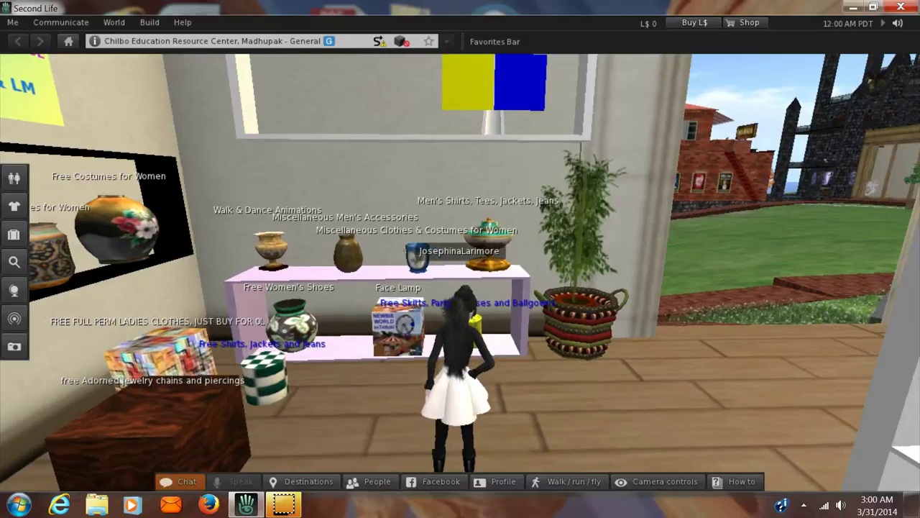
key(Right)
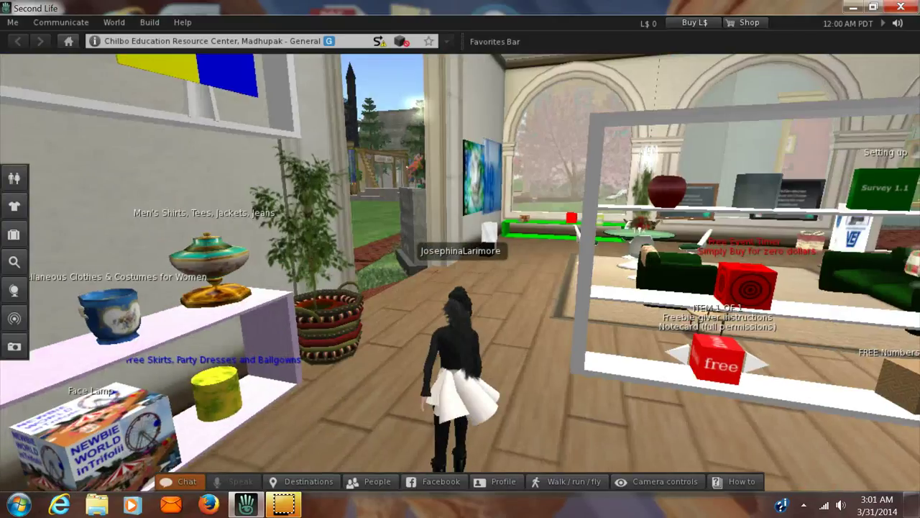
key(Left)
key(Up)
key(Up)
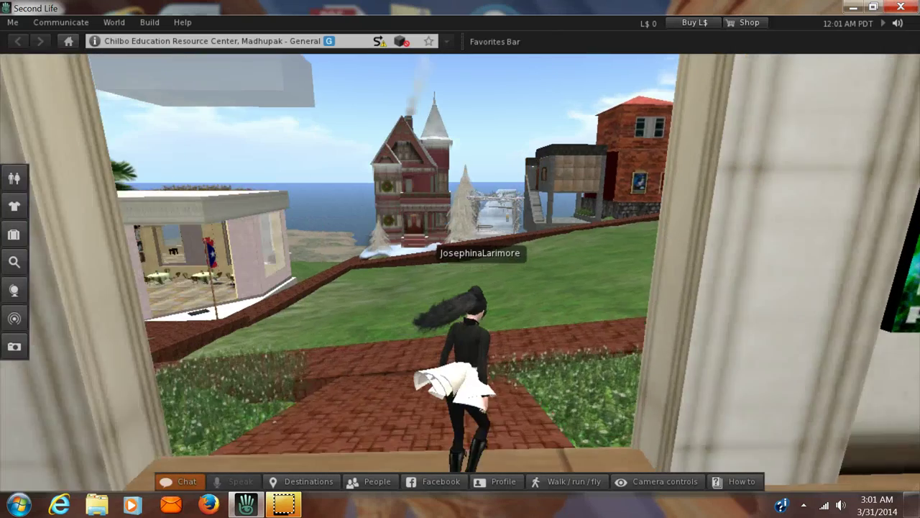
key(Up)
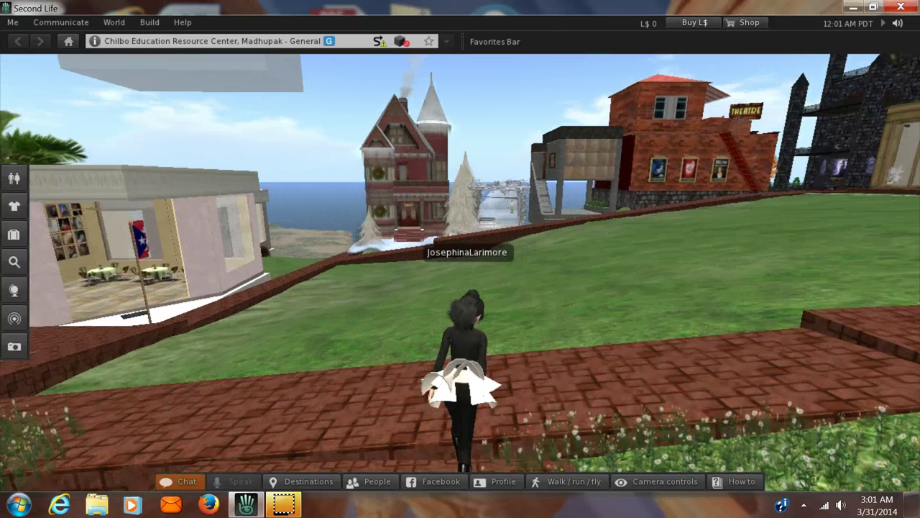
key(Up)
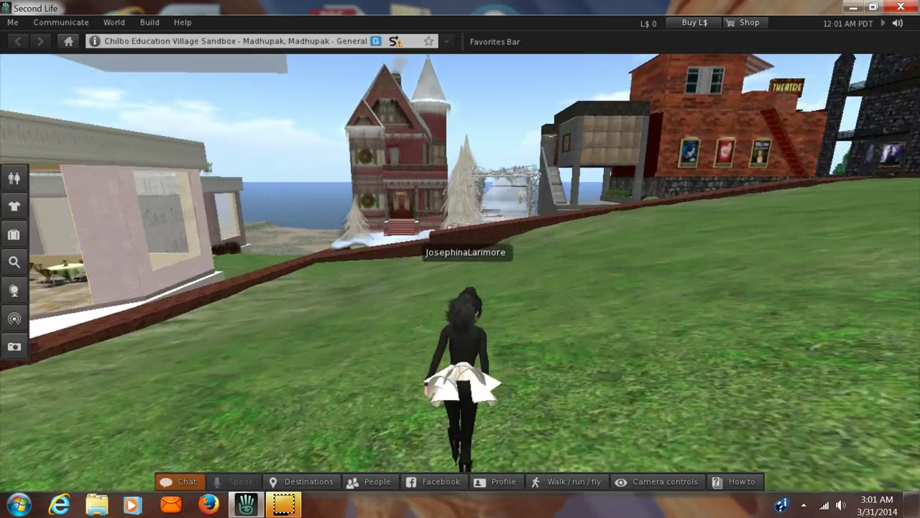
key(Up)
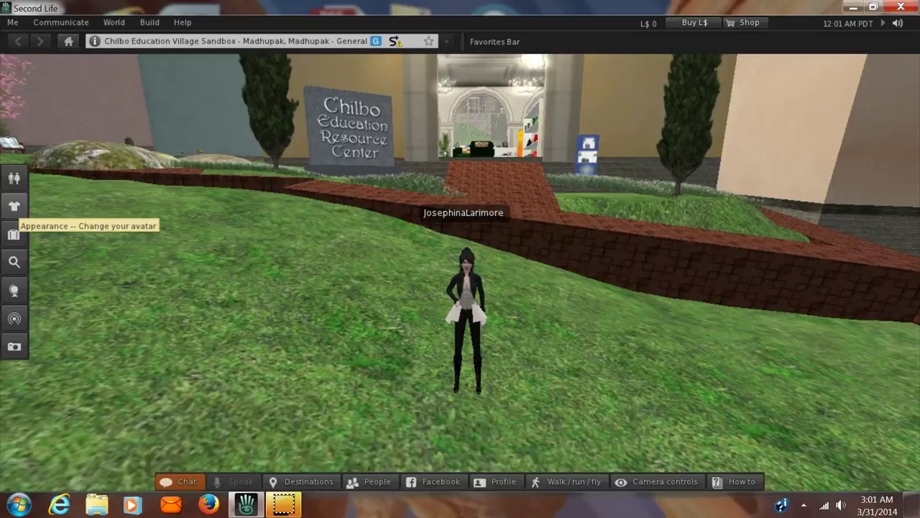
click(14, 206)
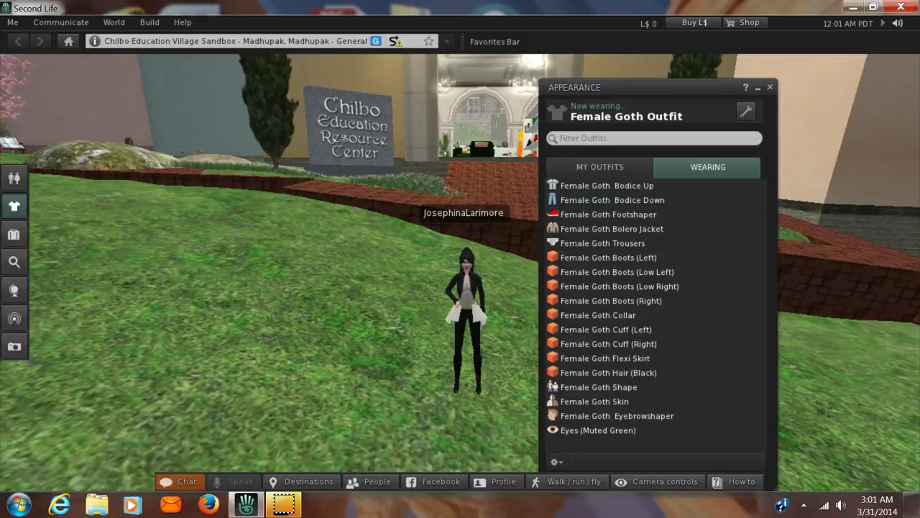
click(600, 166)
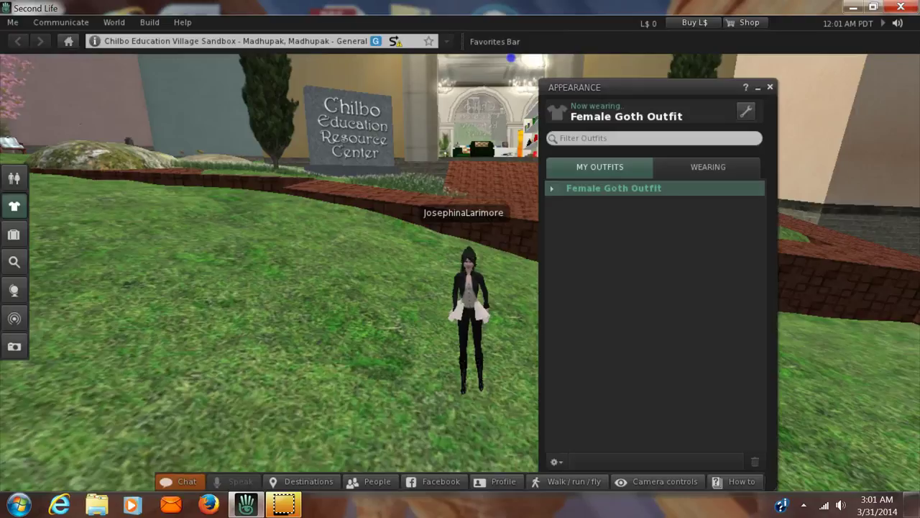
key(ctrl+w)
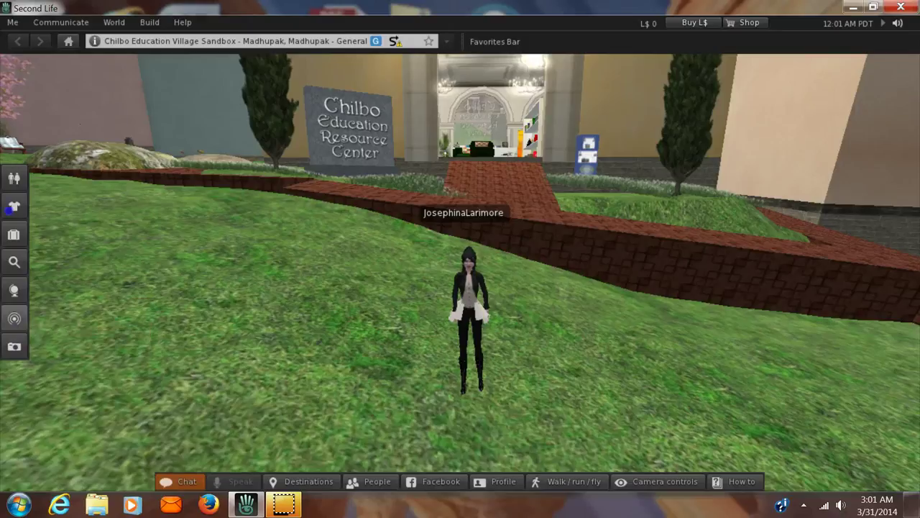
click(14, 319)
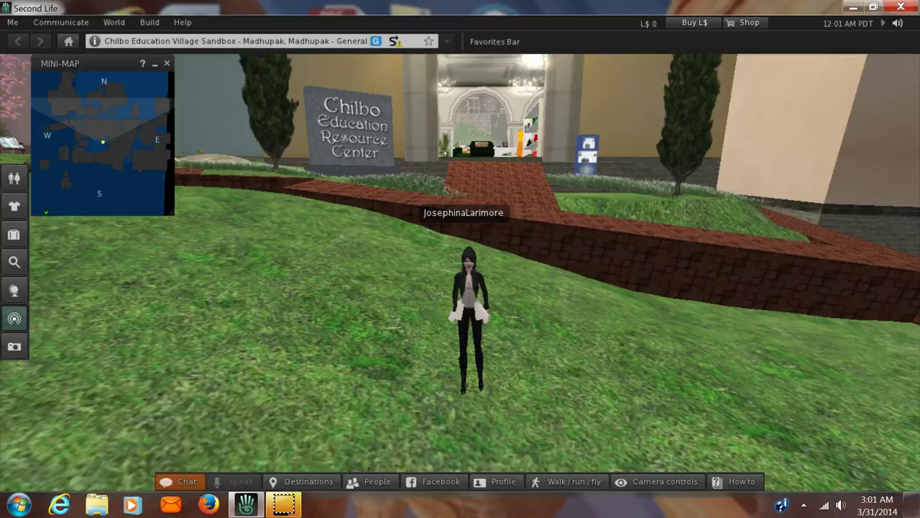
key(ctrl+shift+m)
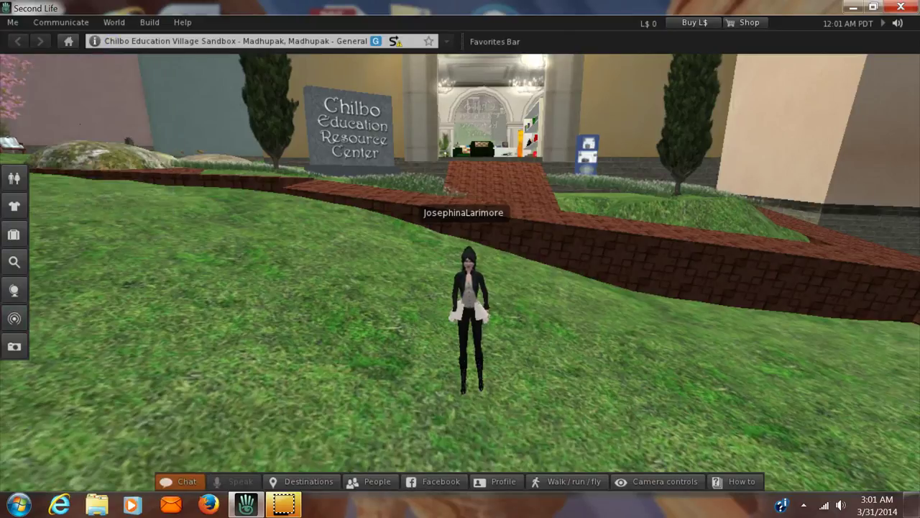
key(ctrl+shift+l)
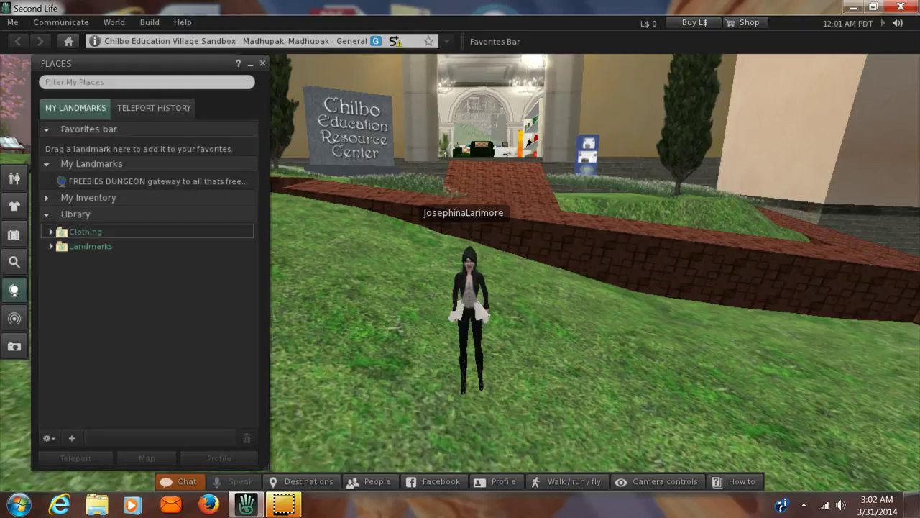
click(46, 163)
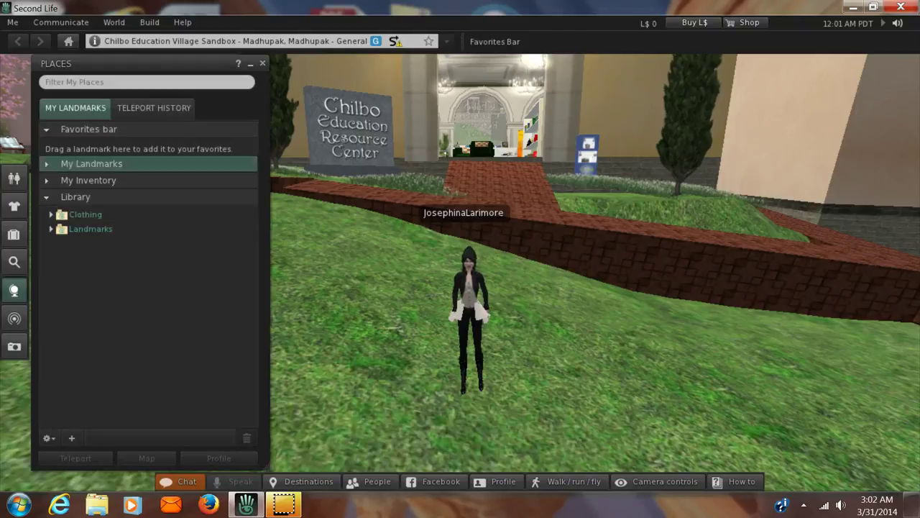
click(50, 228)
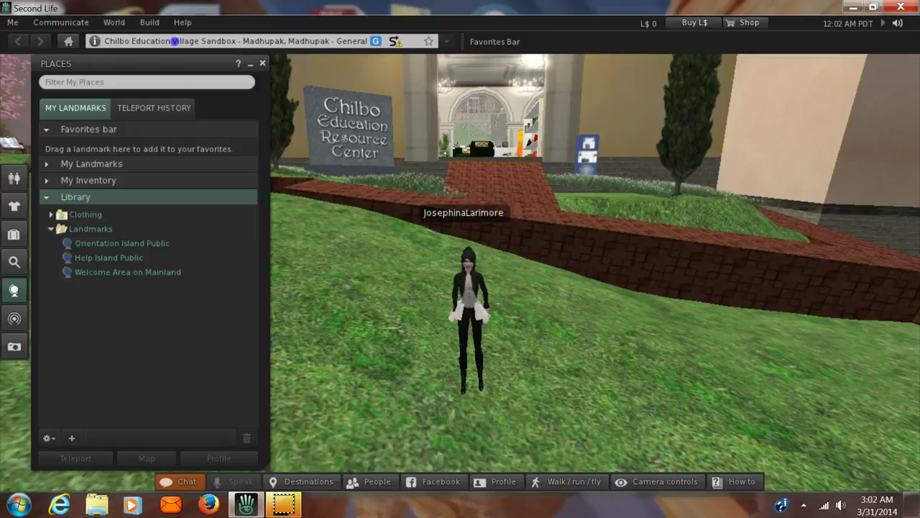
click(250, 63)
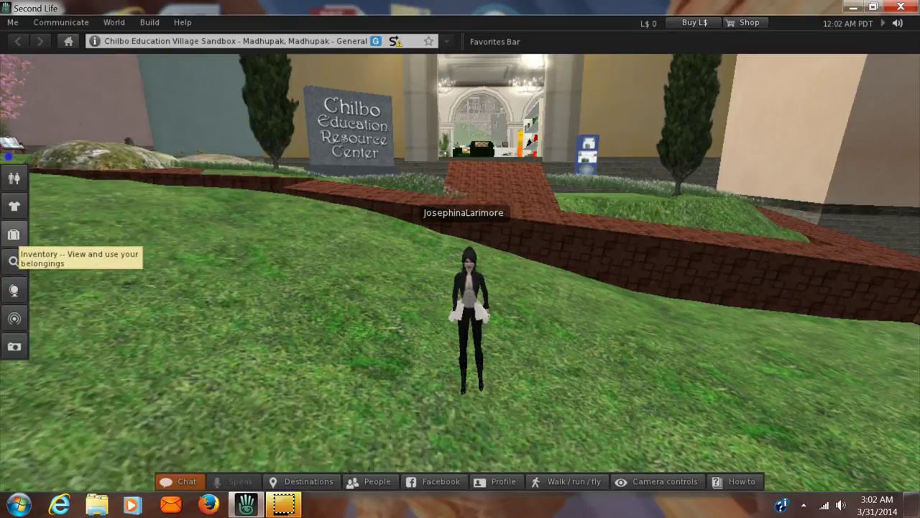
Step: Open Inventory, expand Library and Objects, and select the Miscellaneous Clothes & Costumes for Ladies box
click(13, 233)
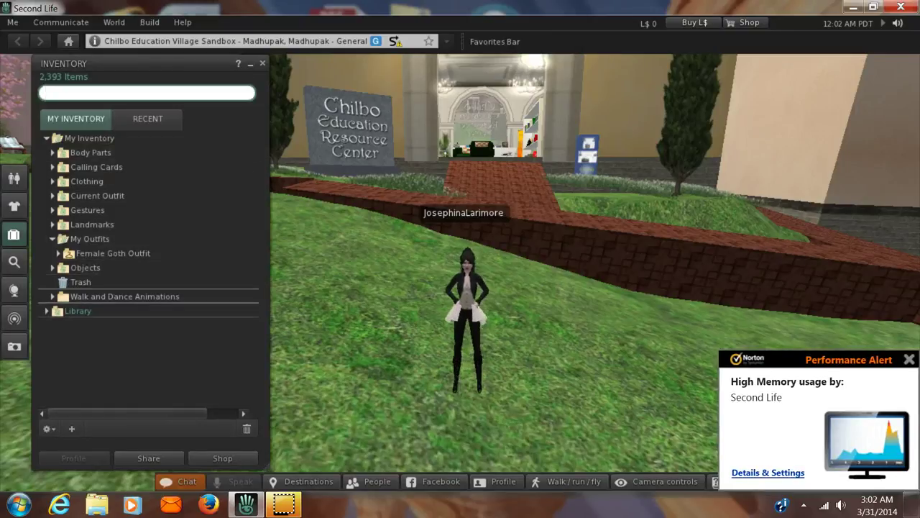
click(124, 296)
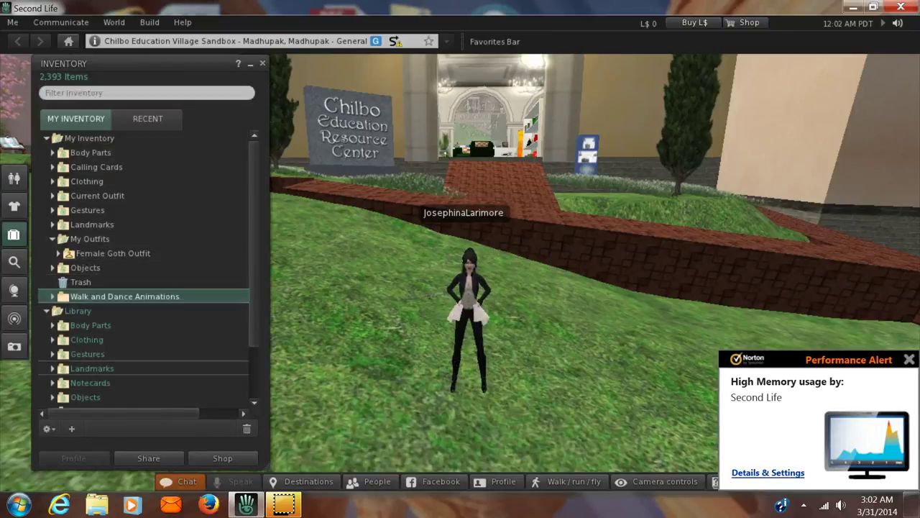
scroll(169, 222, down, 4)
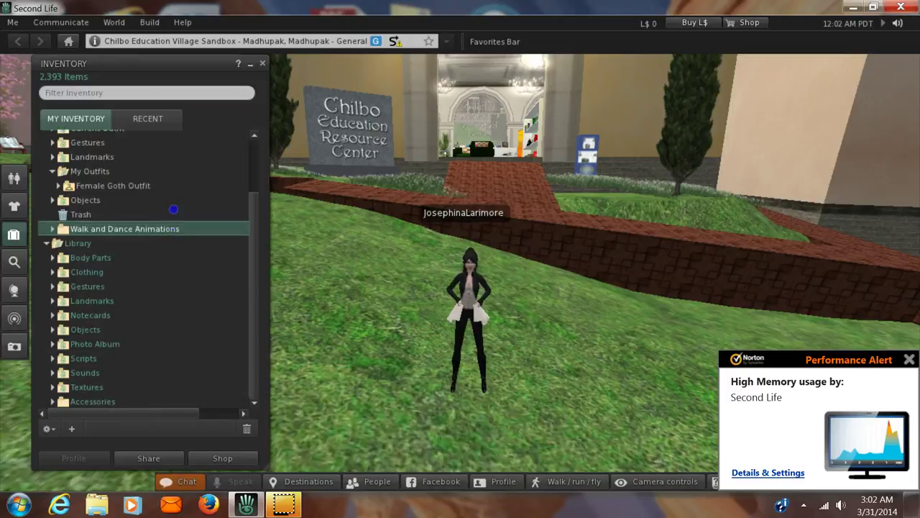
scroll(173, 207, up, 4)
click(77, 306)
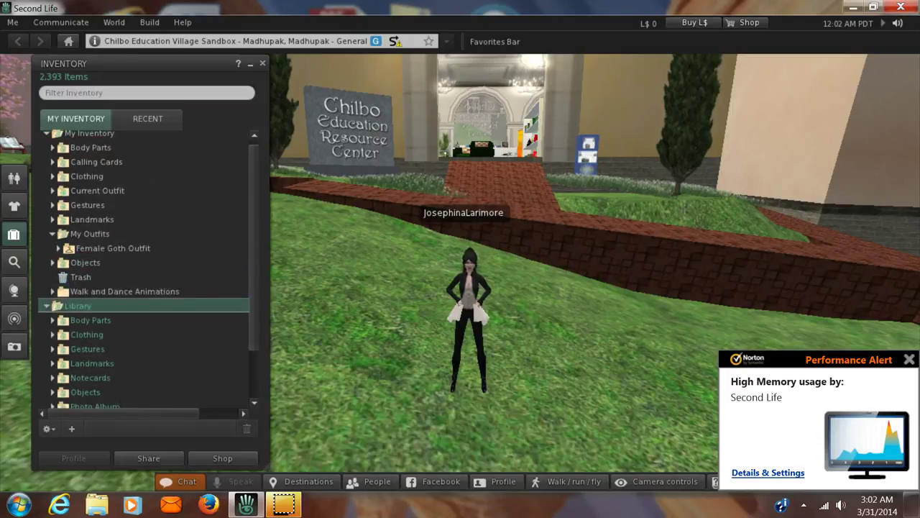
click(51, 234)
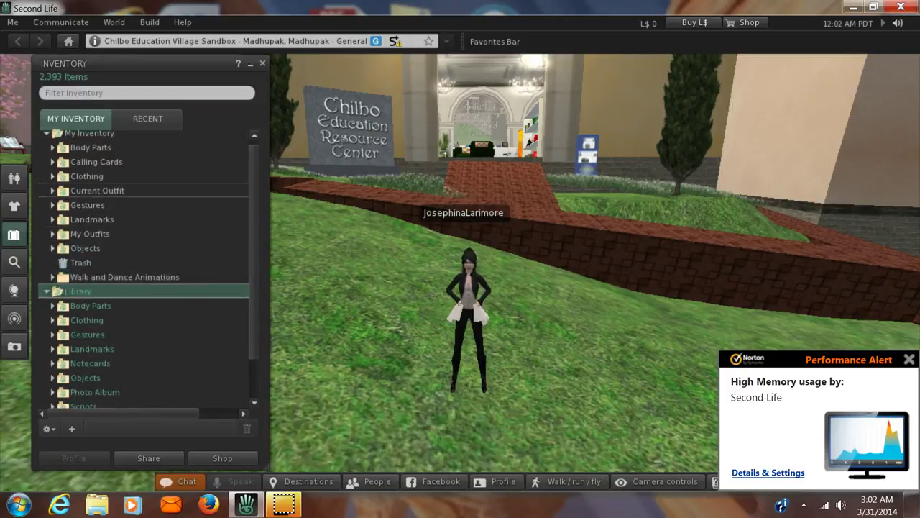
click(52, 248)
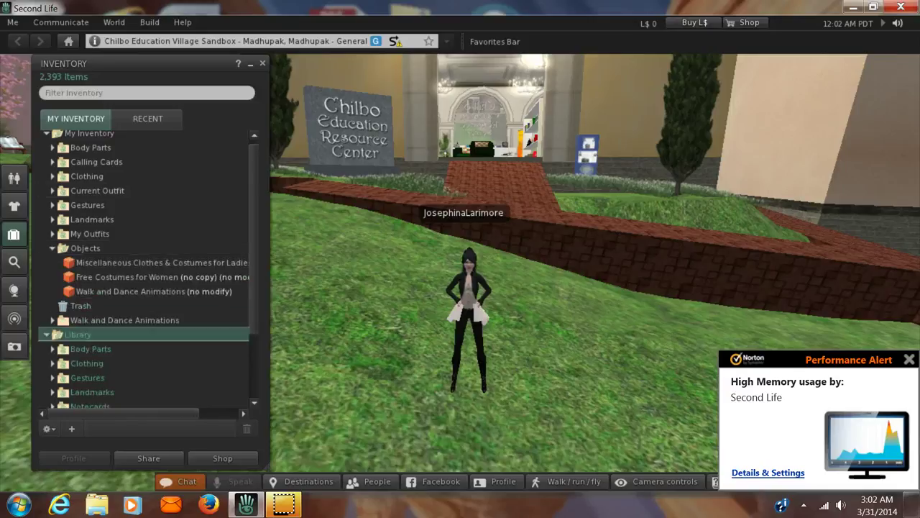
scroll(169, 158, down, 3)
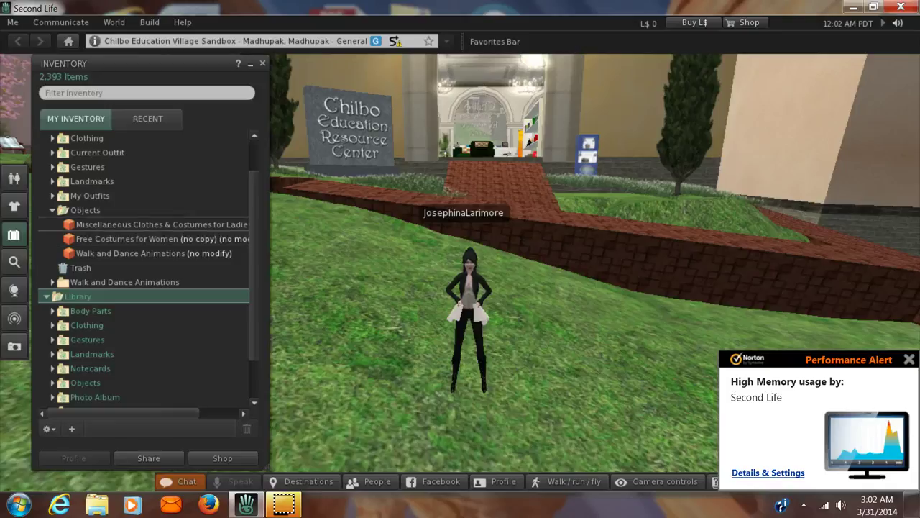
click(158, 224)
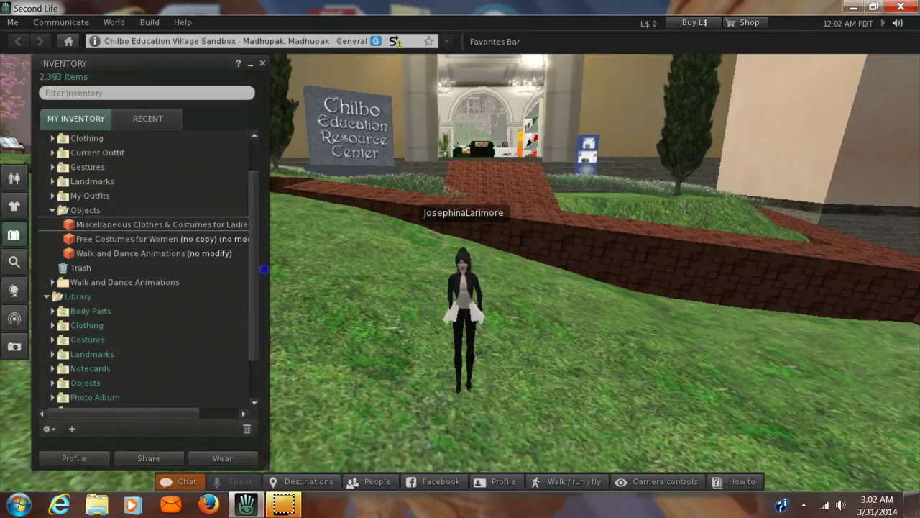
Step: Drop the Miscellaneous Clothes & Costumes for Ladies box on the ground beside the avatar and open it
drag(264, 269, 394, 379)
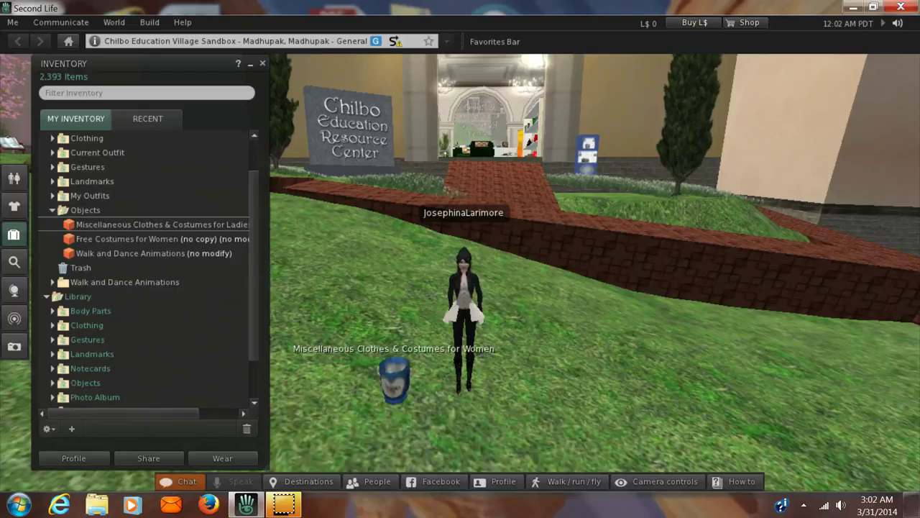
right_click(395, 381)
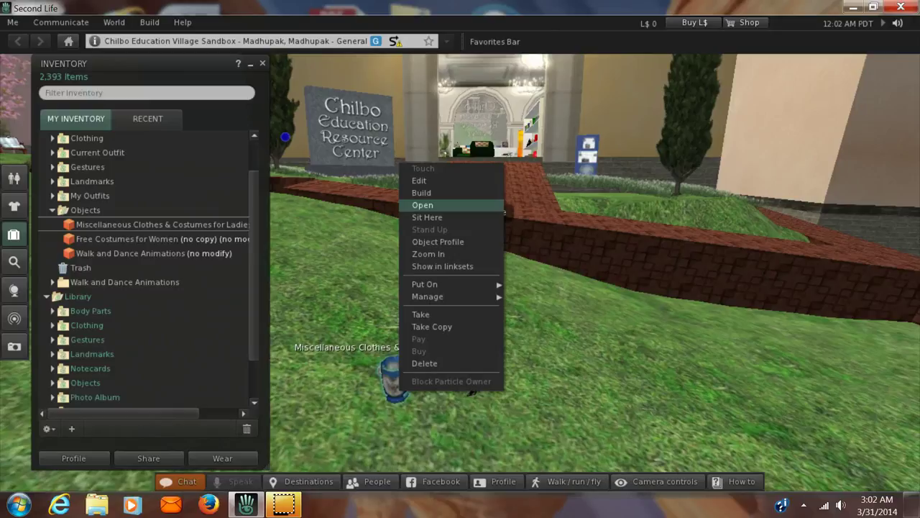
click(423, 205)
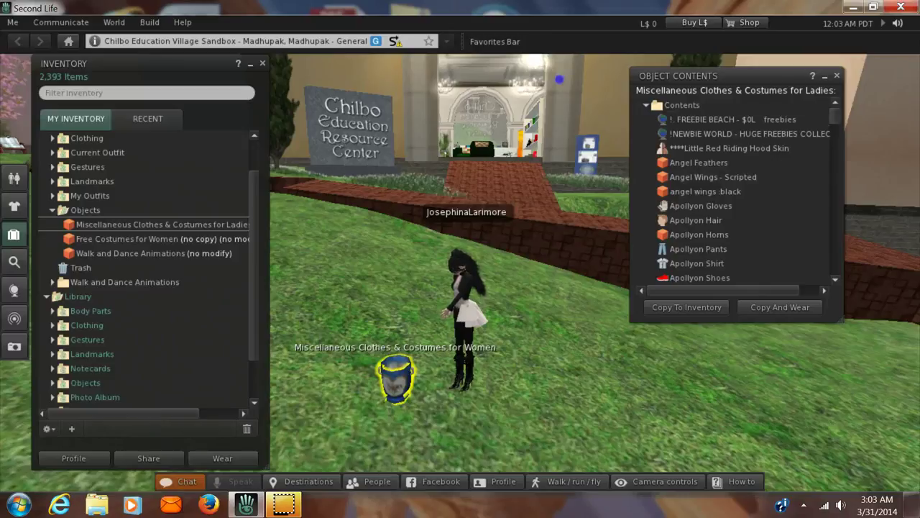
Step: Scroll through the box's contents, copy them into inventory, and collapse the new folder
scroll(733, 195, down, 5)
scroll(733, 194, down, 10)
scroll(733, 194, down, 12)
scroll(719, 249, down, 8)
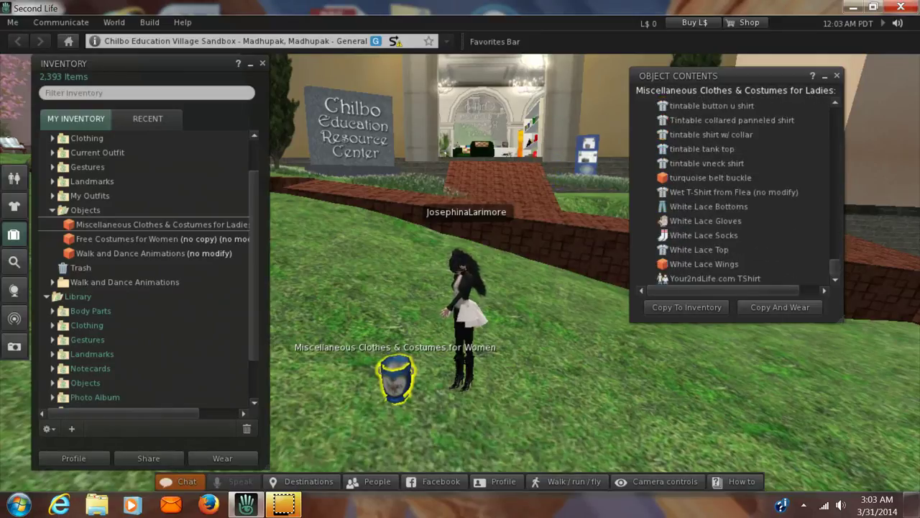
click(687, 307)
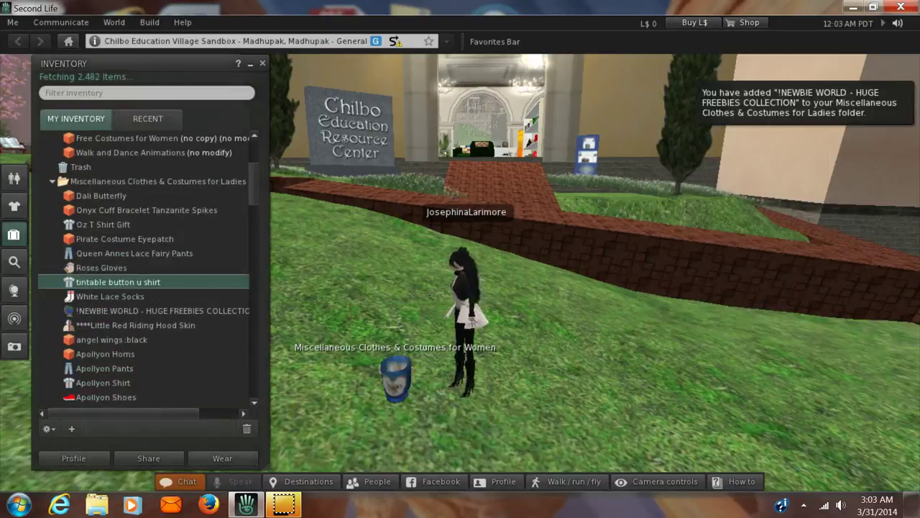
click(52, 181)
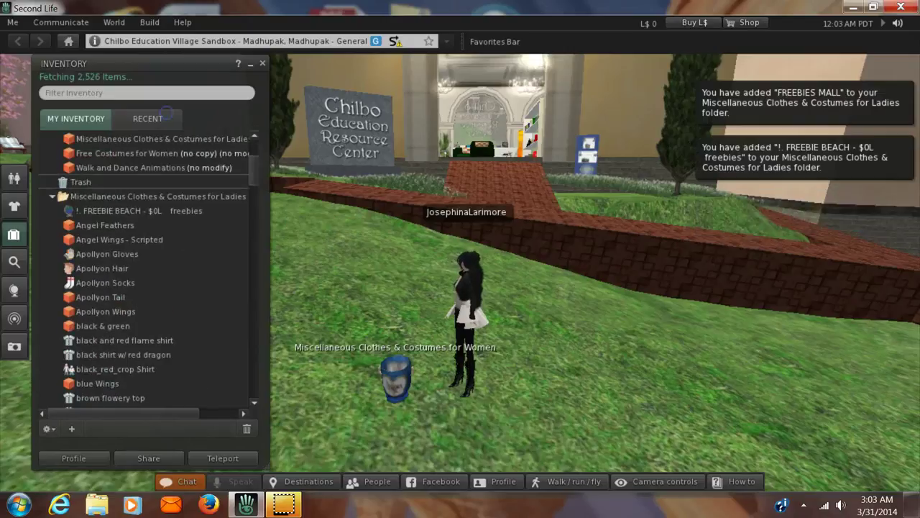
Step: Collapse the Miscellaneous Clothes & Costumes folder and take the clothes bucket back into inventory
click(158, 196)
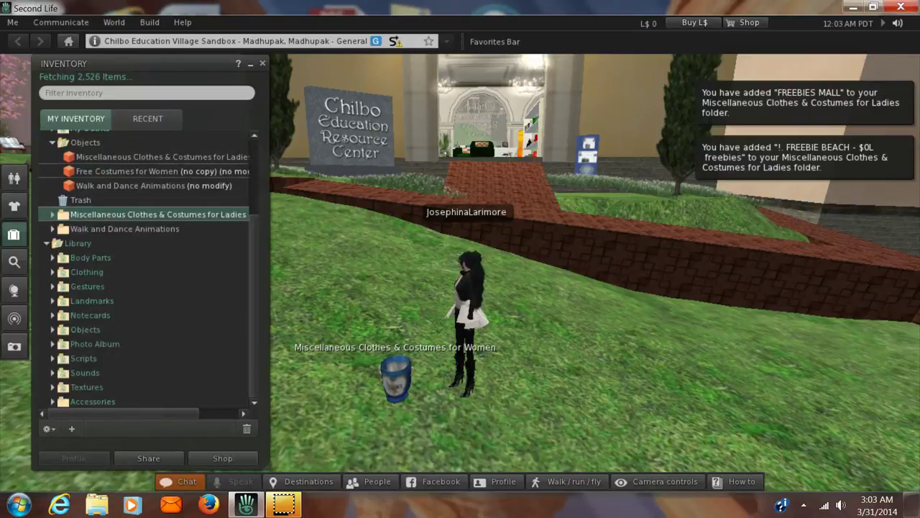
right_click(395, 377)
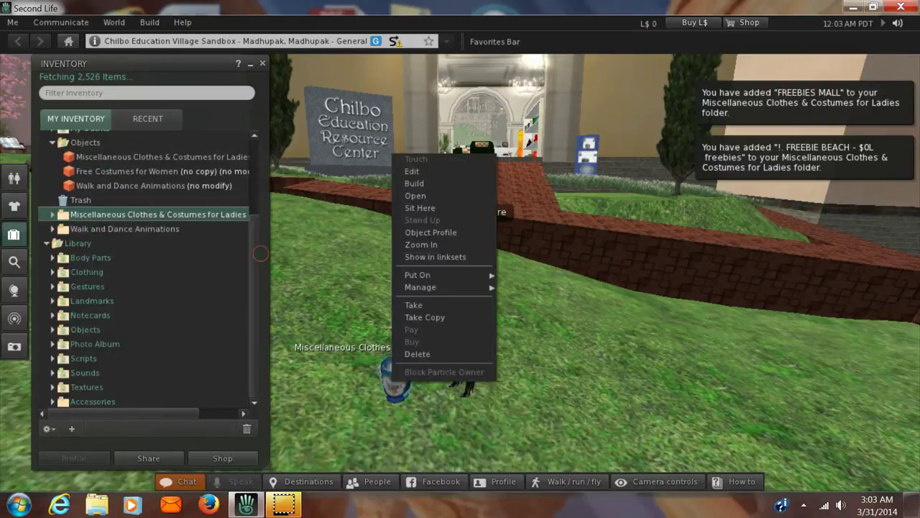
click(413, 317)
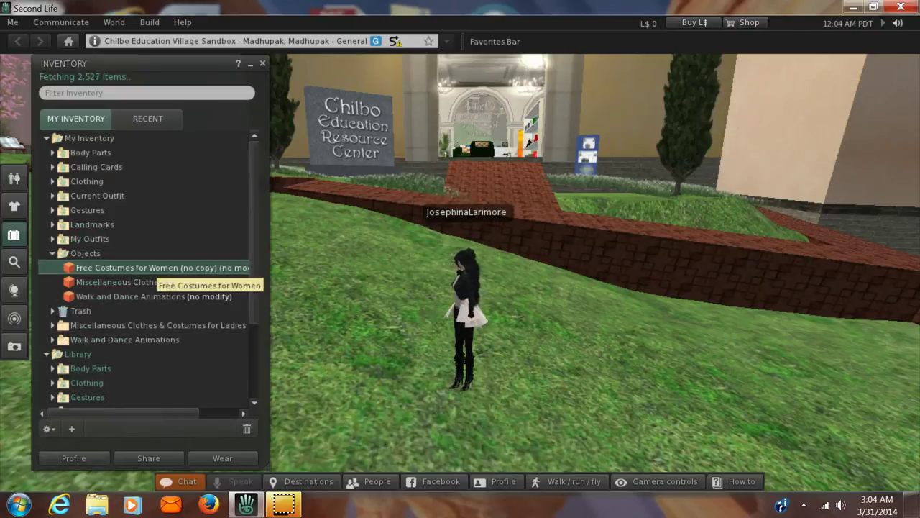
Step: Place the Free Costumes for Women box from Objects onto the grass
click(144, 268)
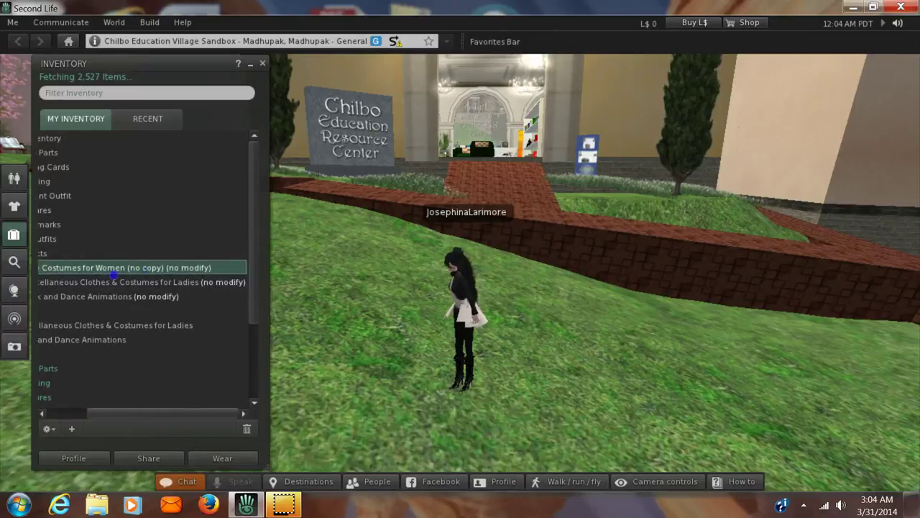
click(121, 267)
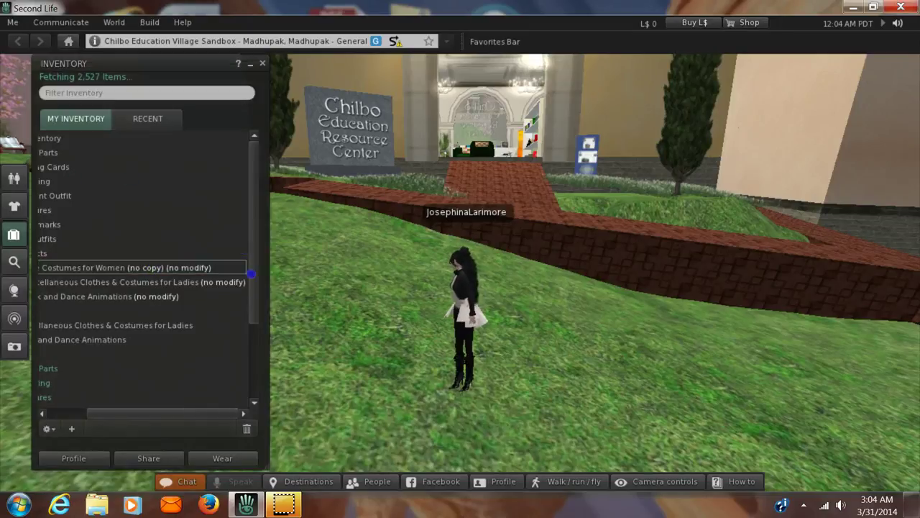
drag(252, 274, 374, 381)
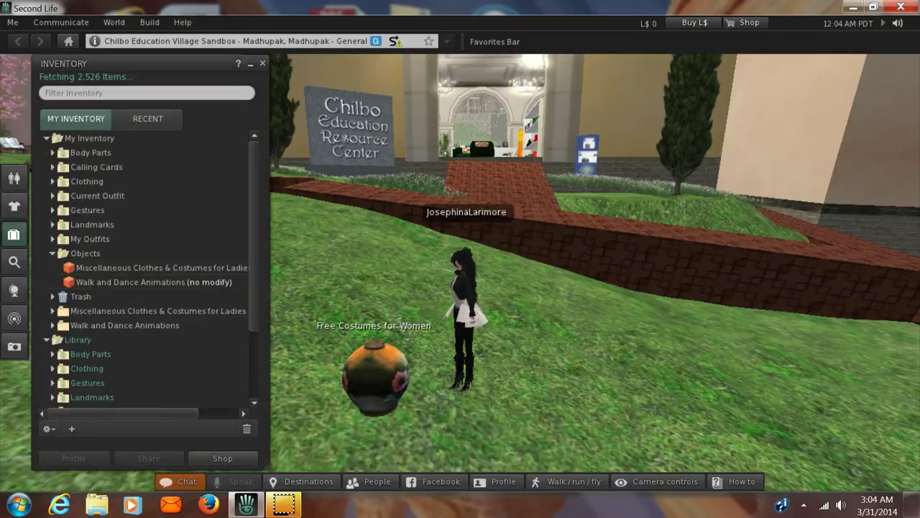
Step: Browse the Free Costumes for Women box's Object Contents, then take the box back into inventory
right_click(388, 374)
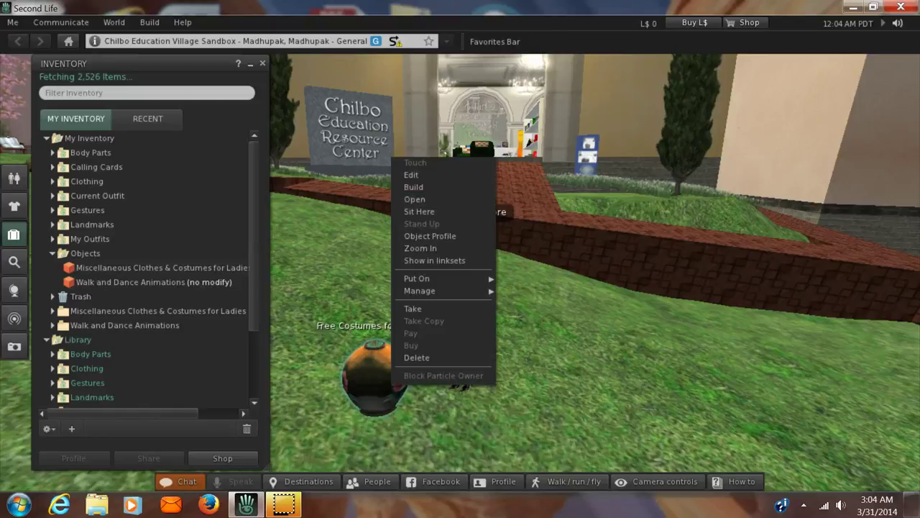
click(414, 199)
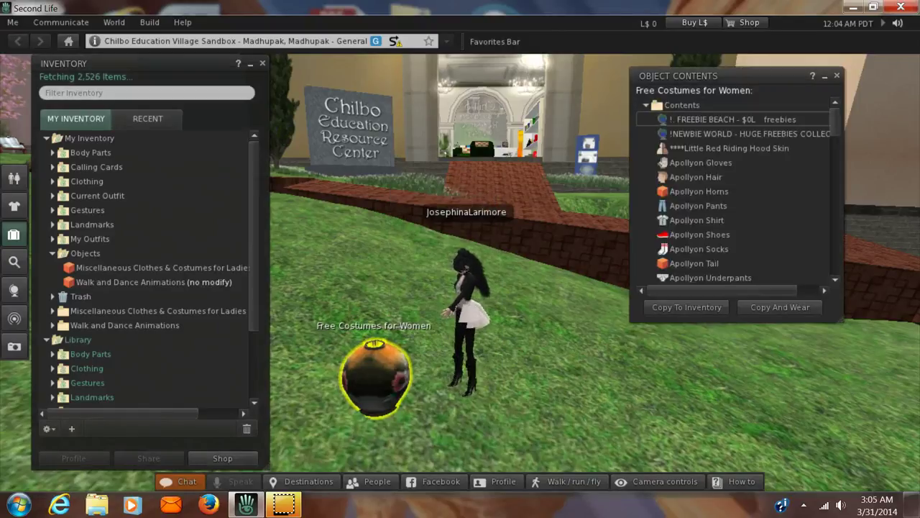
scroll(733, 191, down, 10)
scroll(733, 191, down, 5)
scroll(734, 191, up, 15)
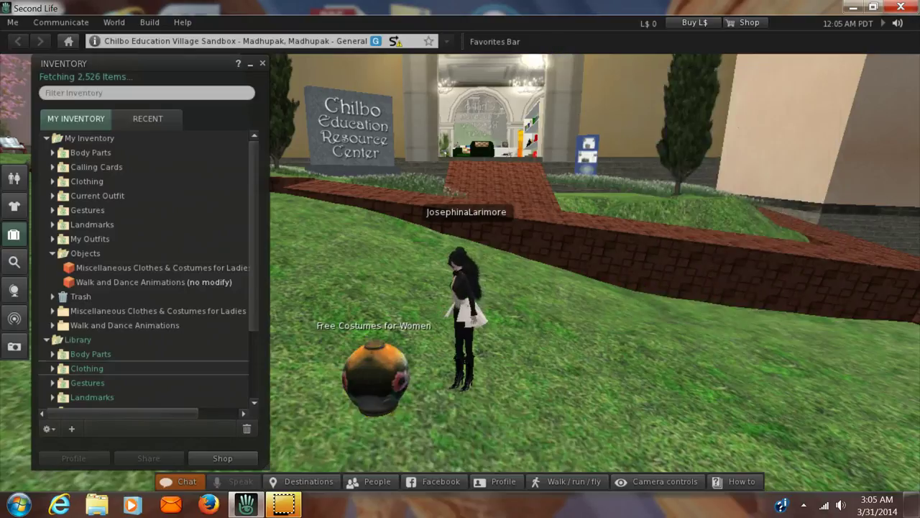
right_click(374, 380)
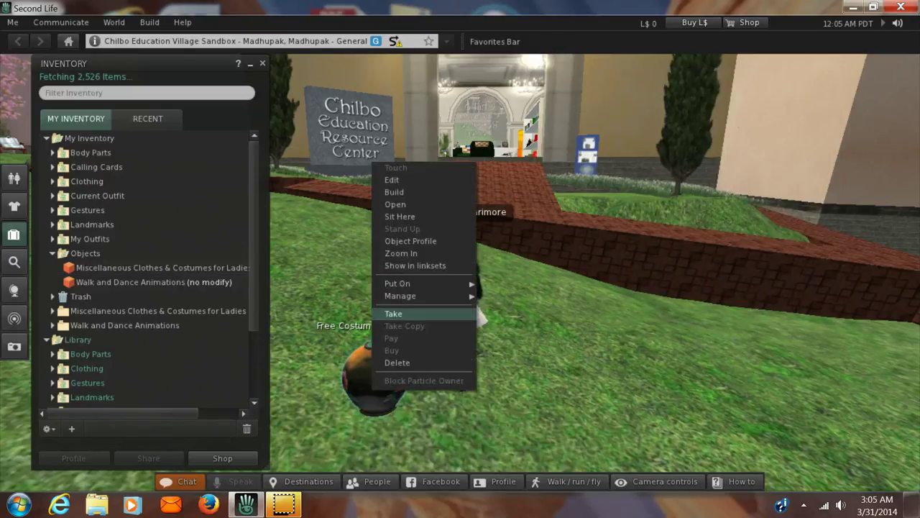
click(393, 313)
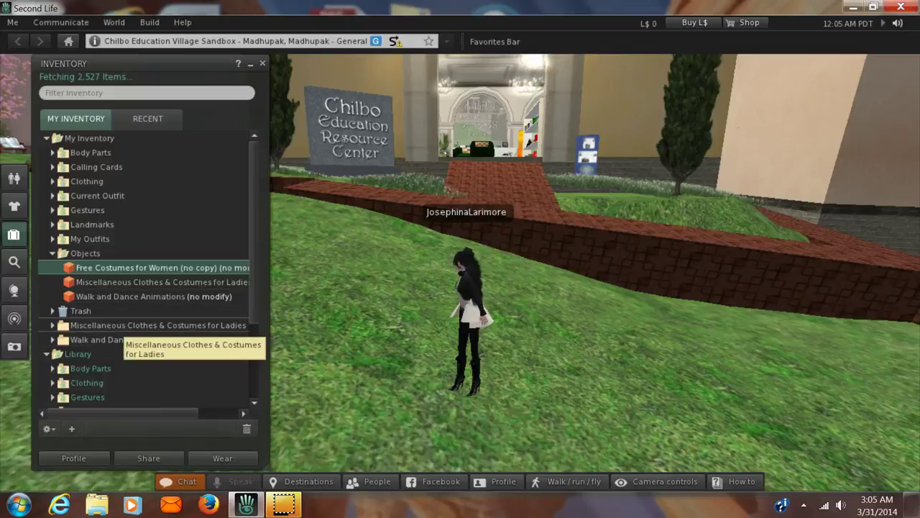
Step: Expand Clothing, collapse Objects, and move the Walk and Dance Animations folder into Body Parts
click(144, 325)
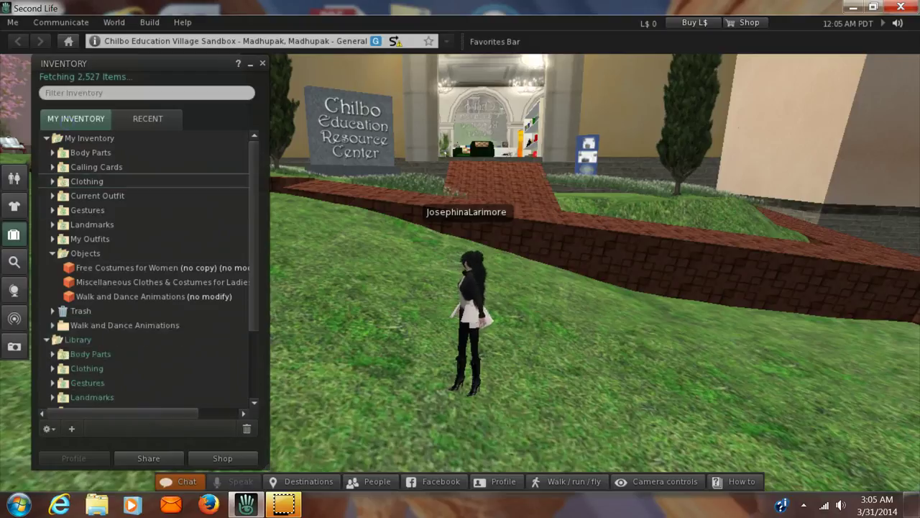
click(52, 181)
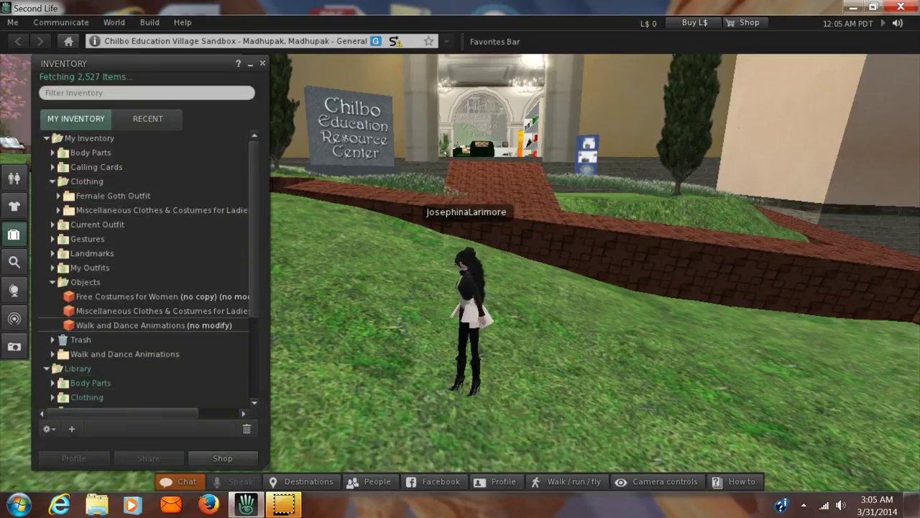
click(53, 281)
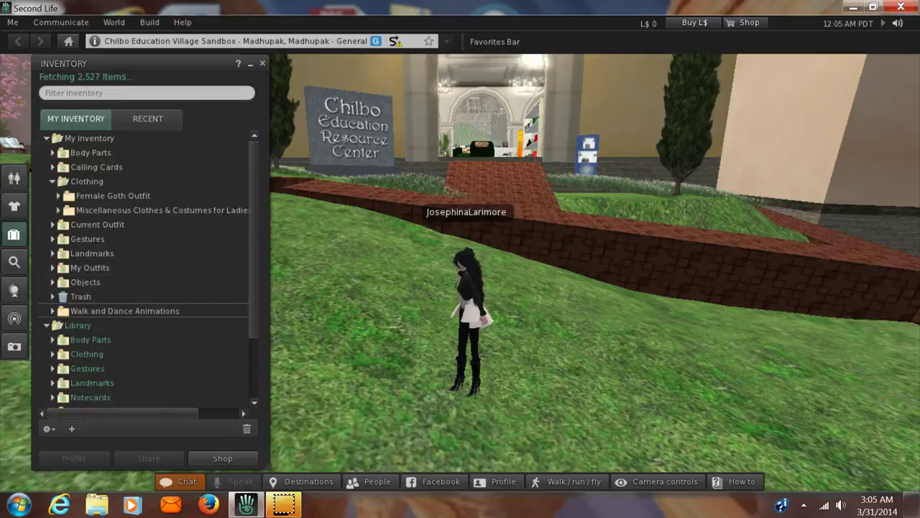
click(133, 312)
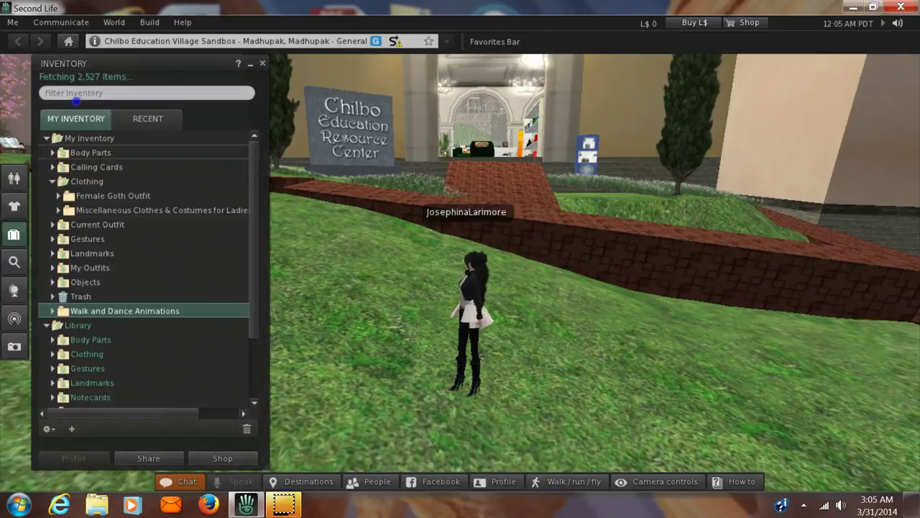
drag(75, 101, 90, 152)
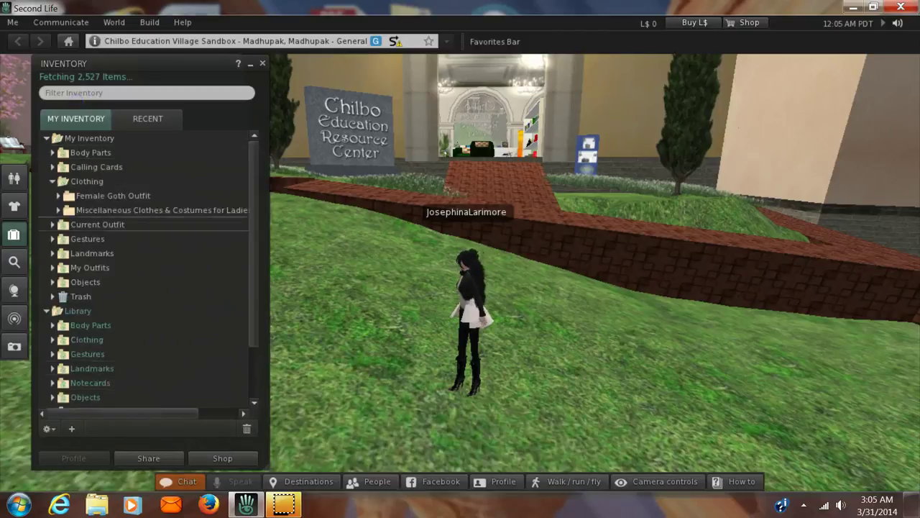
Step: Browse the items in Miscellaneous Clothes & Costumes for Ladies, then collapse the folder
click(58, 210)
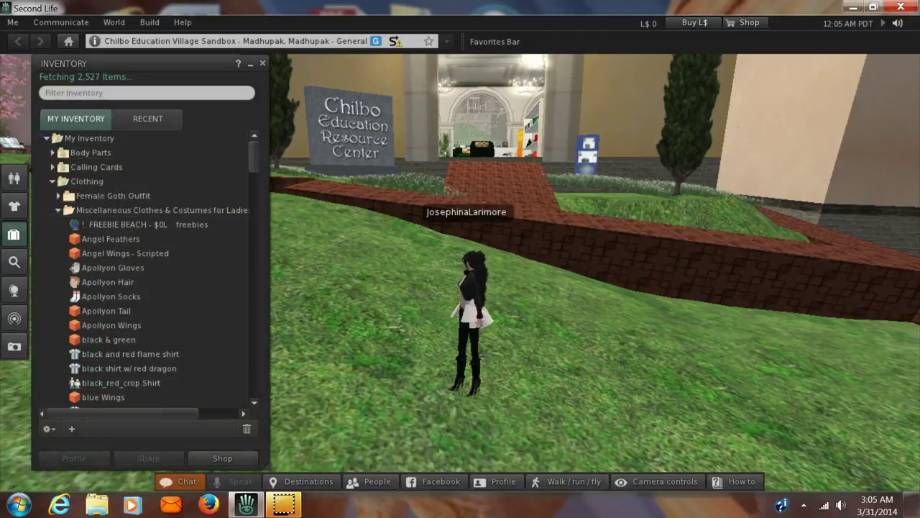
scroll(170, 127, down, 5)
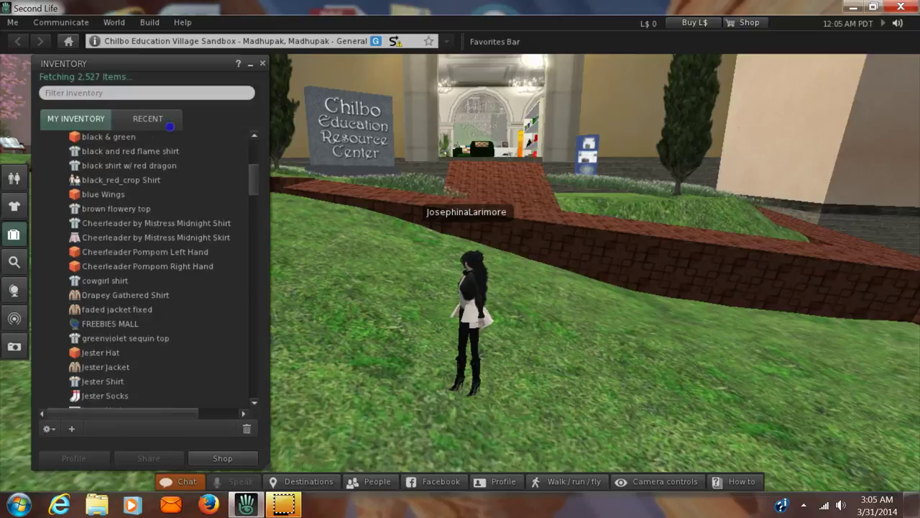
scroll(170, 136, down, 14)
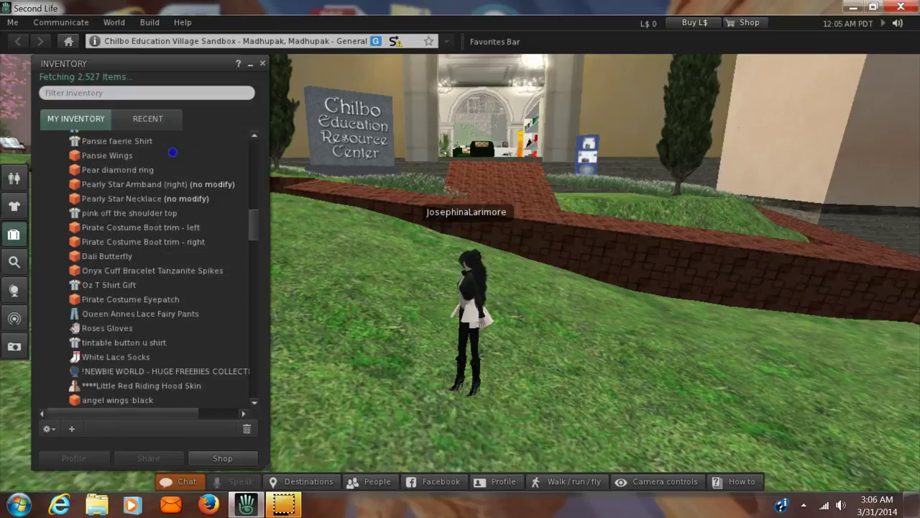
scroll(172, 172, down, 12)
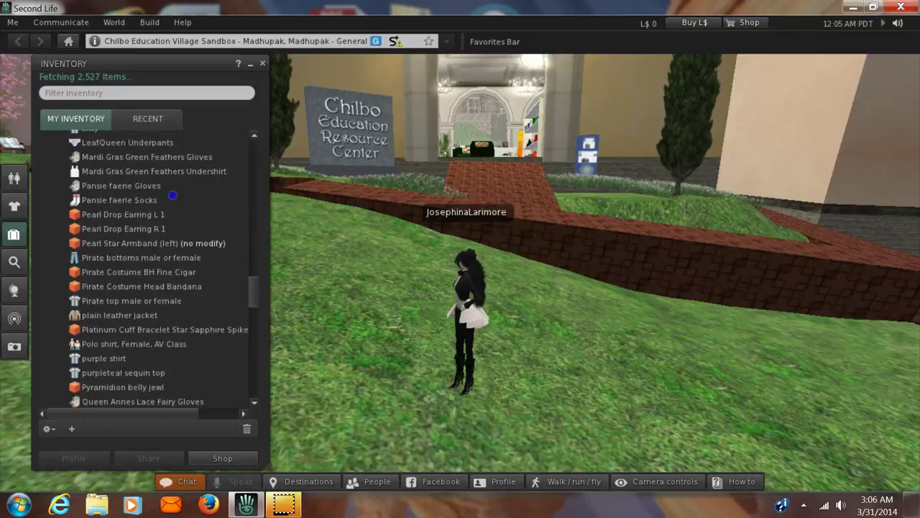
scroll(172, 209, down, 6)
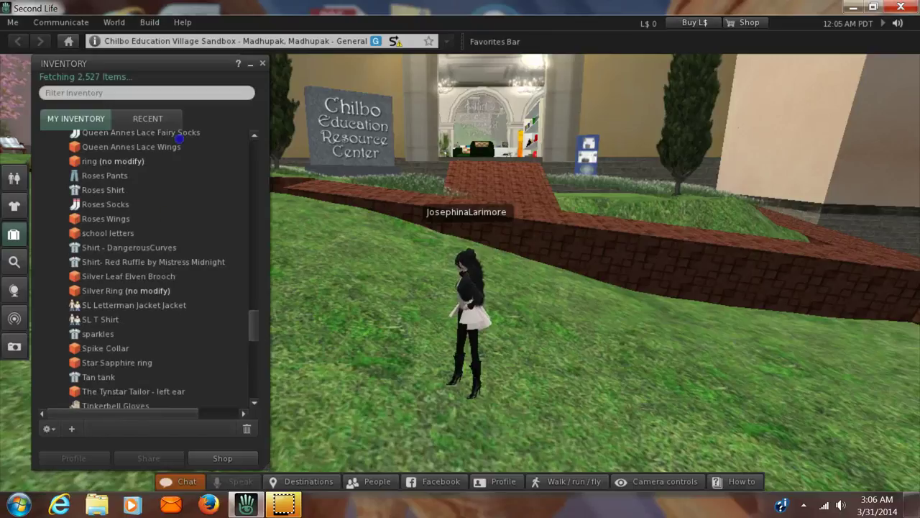
click(179, 91)
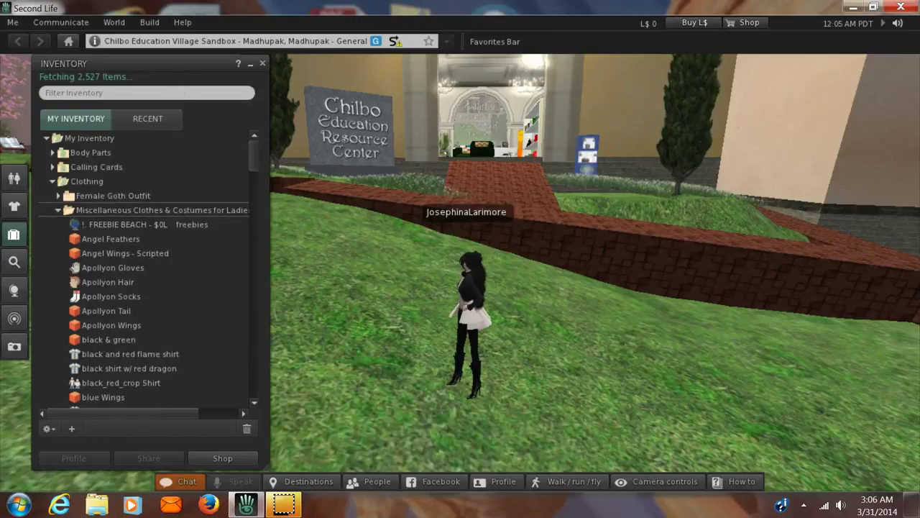
click(59, 209)
Step: Collapse your Clothing folder, expand the Library's Clothing folder, and collapse Female Pirate Avatar
click(52, 181)
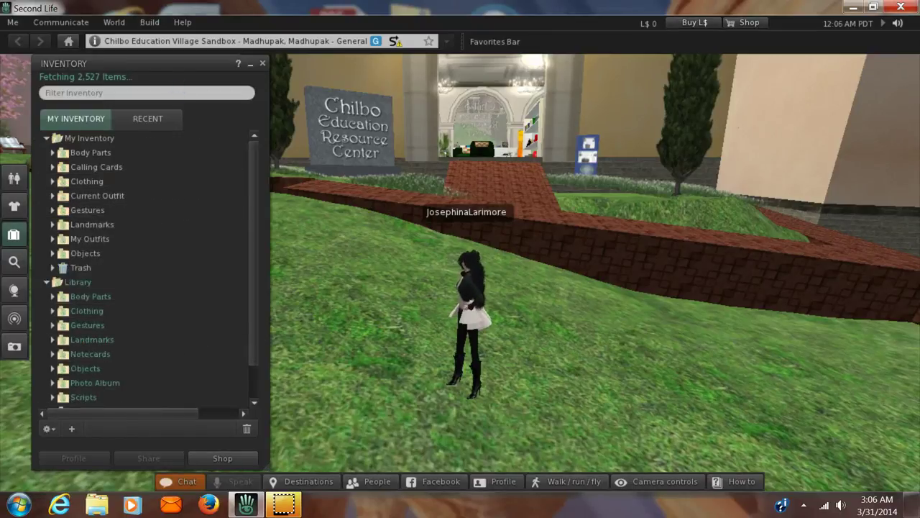
scroll(170, 175, down, 3)
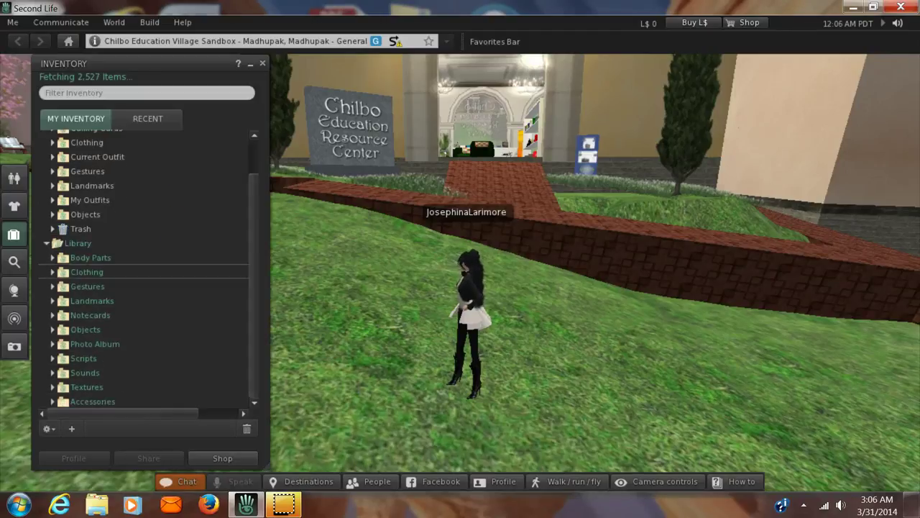
click(52, 272)
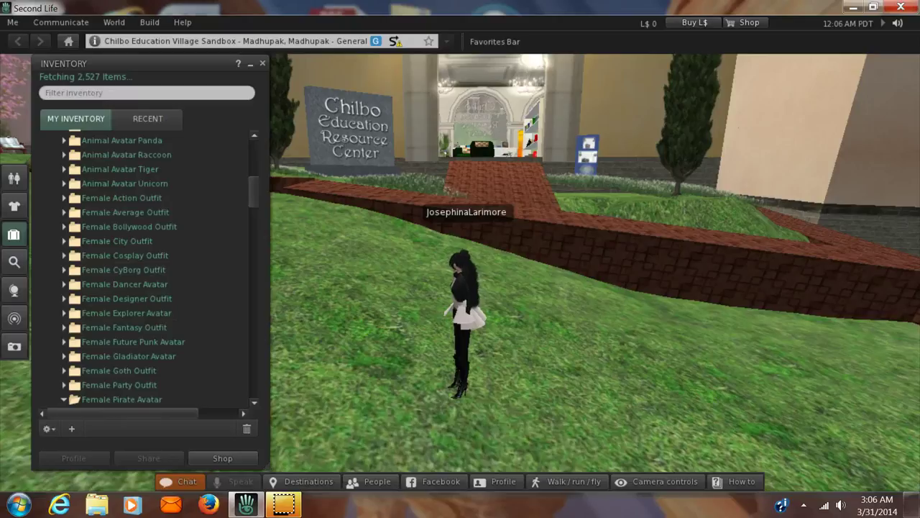
scroll(171, 134, down, 5)
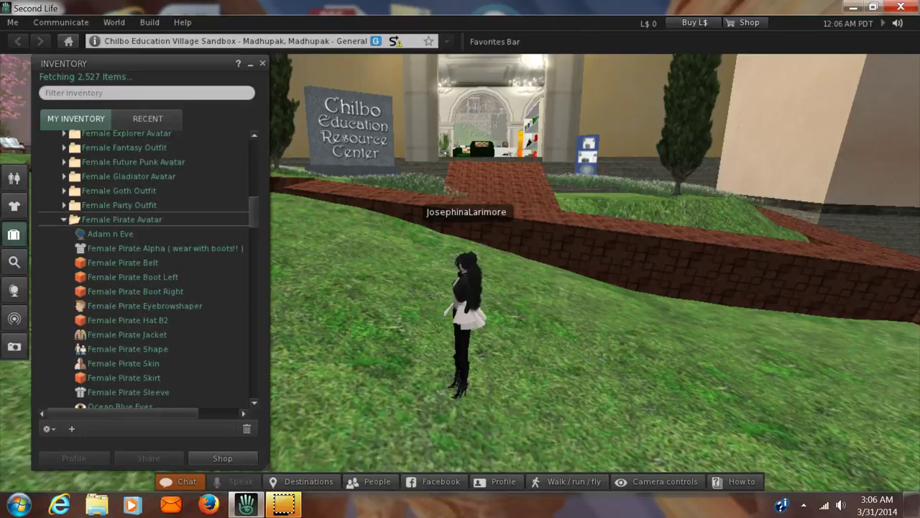
click(123, 219)
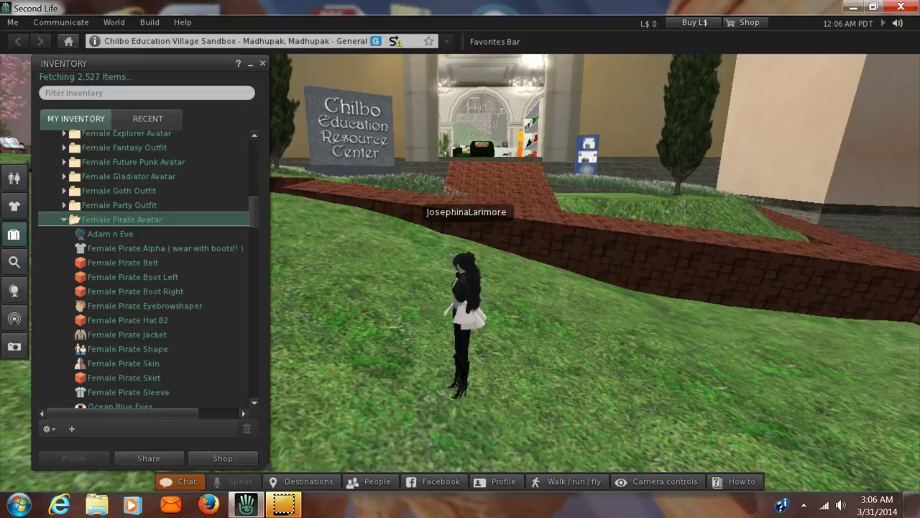
key(Left)
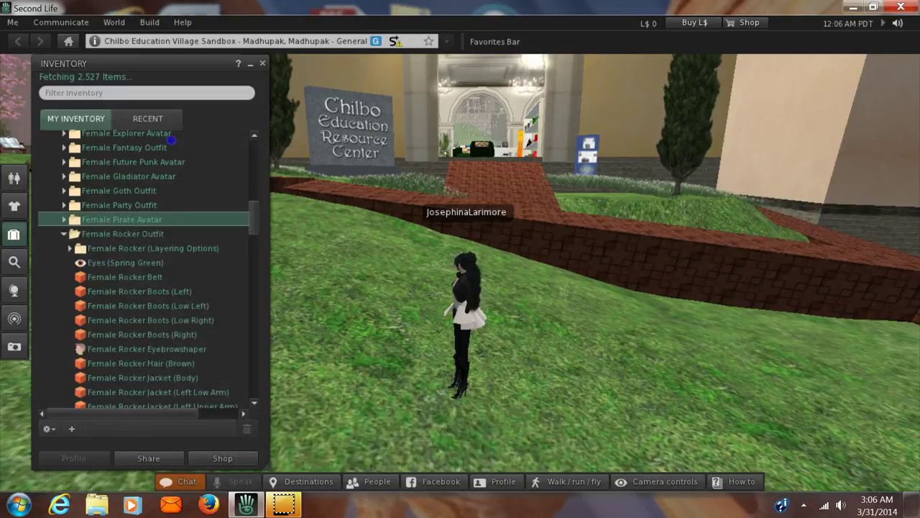
Step: Collapse Female Rocker Outfit and scroll through the remaining Initial Outfits folders
scroll(171, 140, down, 1)
scroll(171, 143, down, 1)
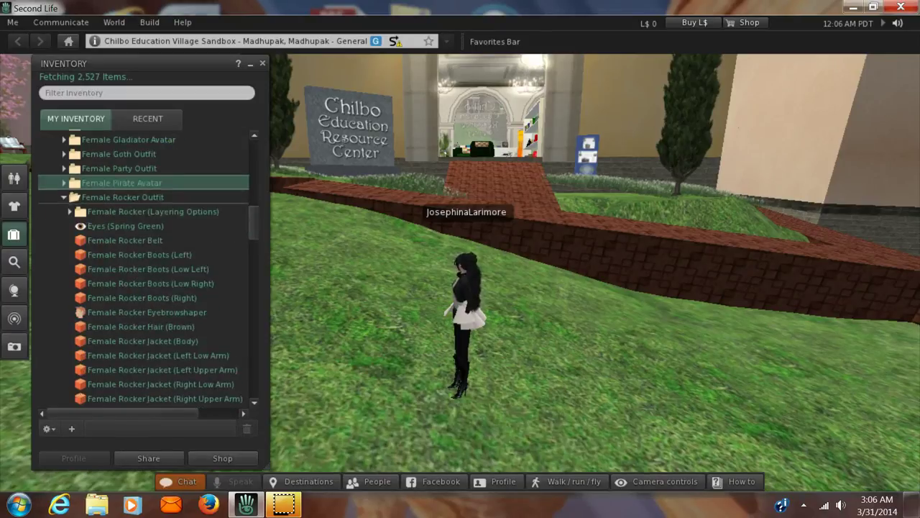
key(Left)
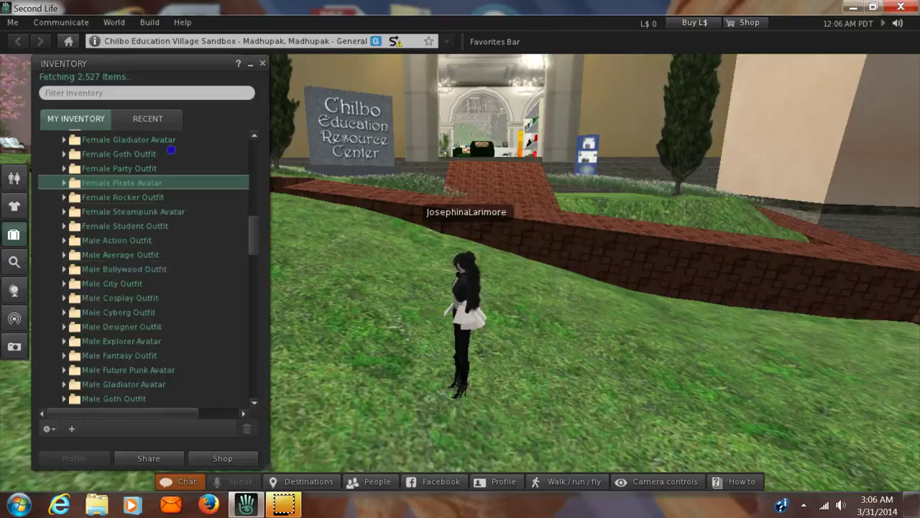
scroll(171, 150, down, 15)
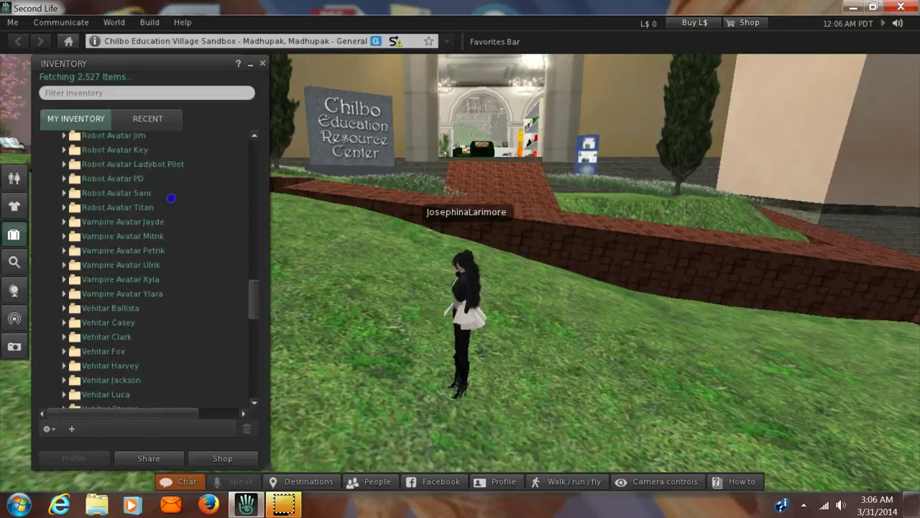
scroll(171, 198, down, 6)
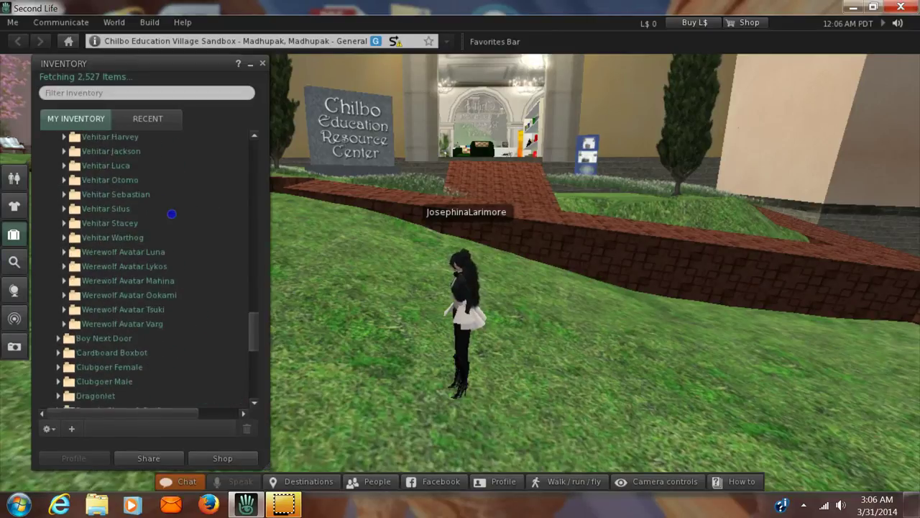
scroll(171, 214, down, 10)
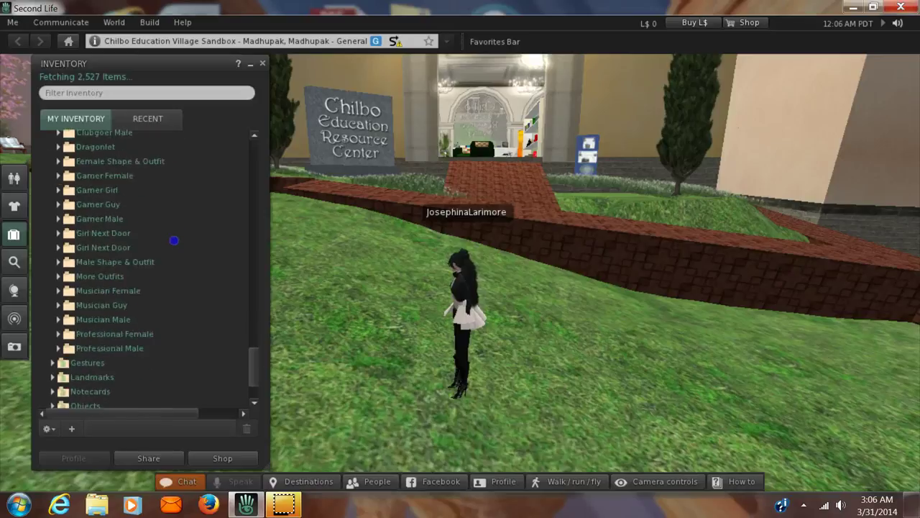
scroll(174, 244, down, 2)
scroll(180, 202, up, 20)
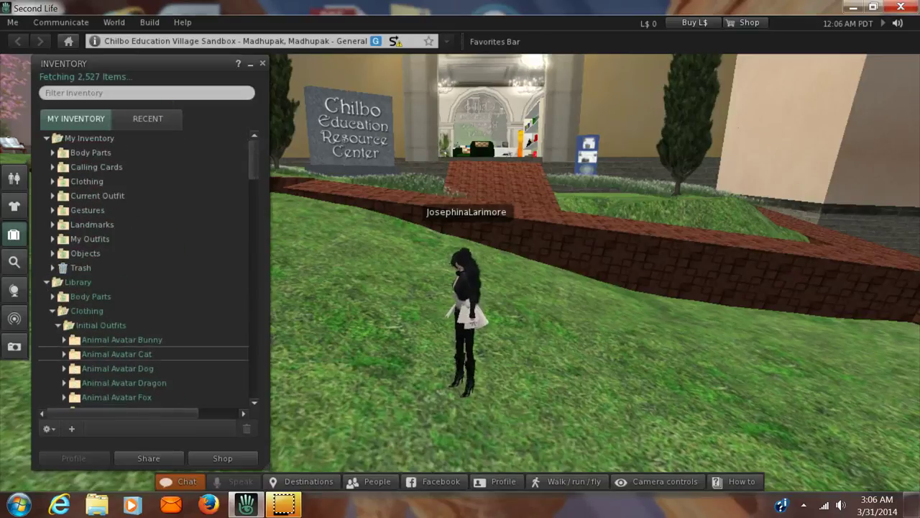
Step: Collapse the Library folders, permanently empty the Trash, and close the inventory
click(52, 310)
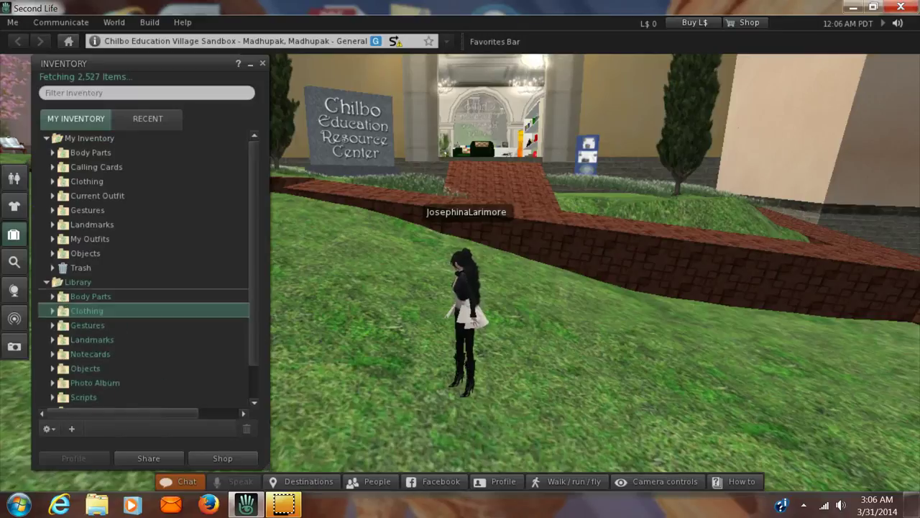
click(46, 282)
right_click(92, 268)
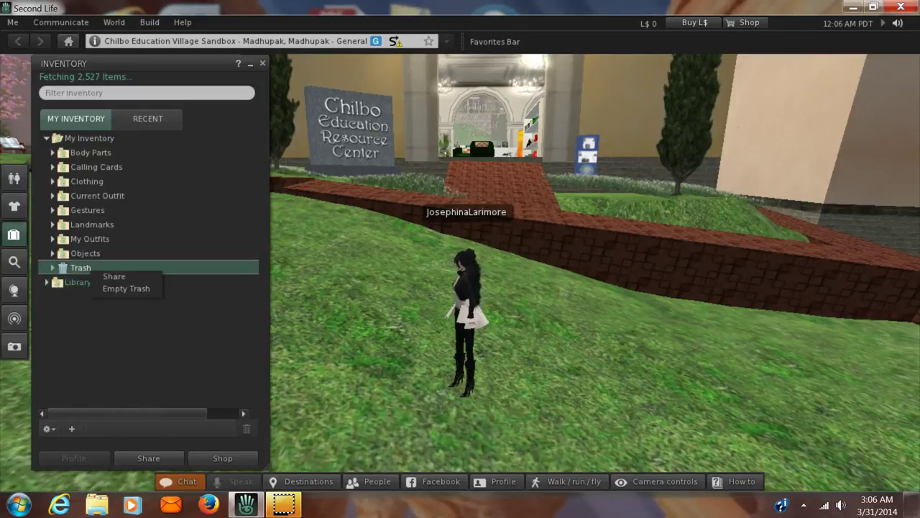
click(126, 288)
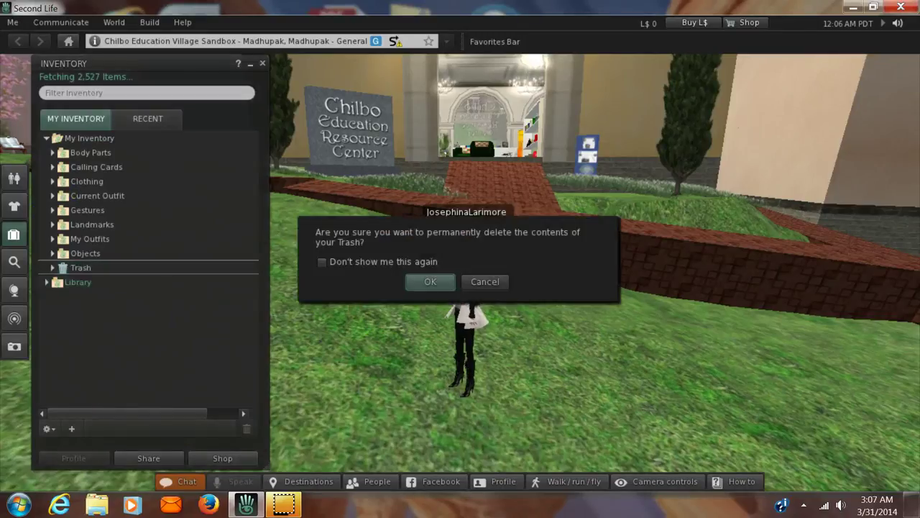
key(Return)
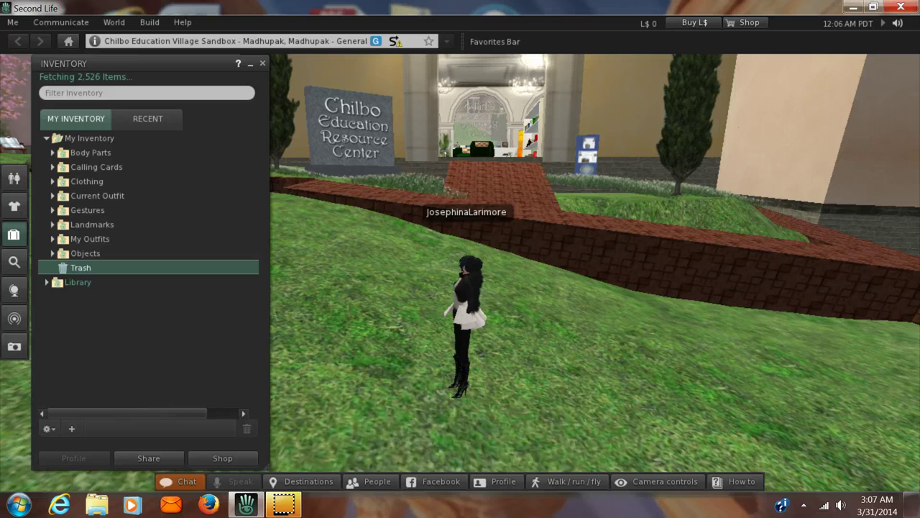
key(ctrl+i)
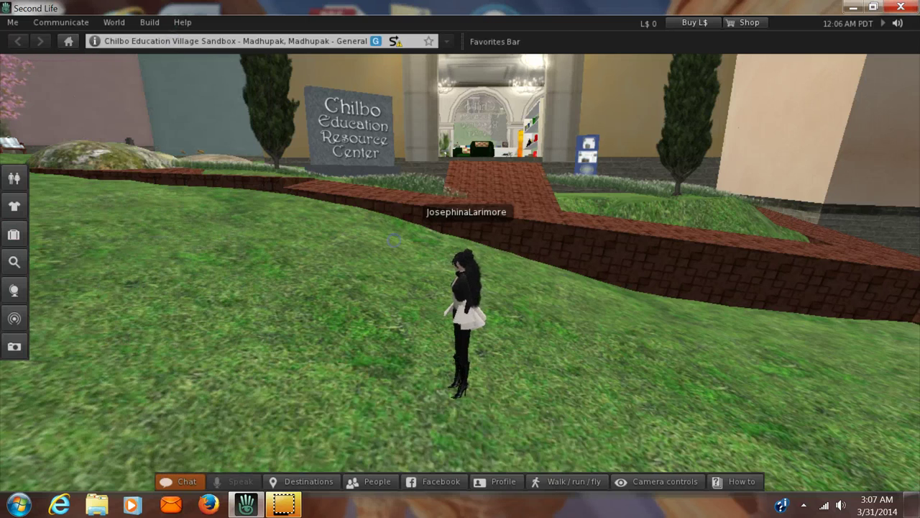
Step: Walk the avatar along the brick path, through the doorway, and toward the changing room's corner
key(Right)
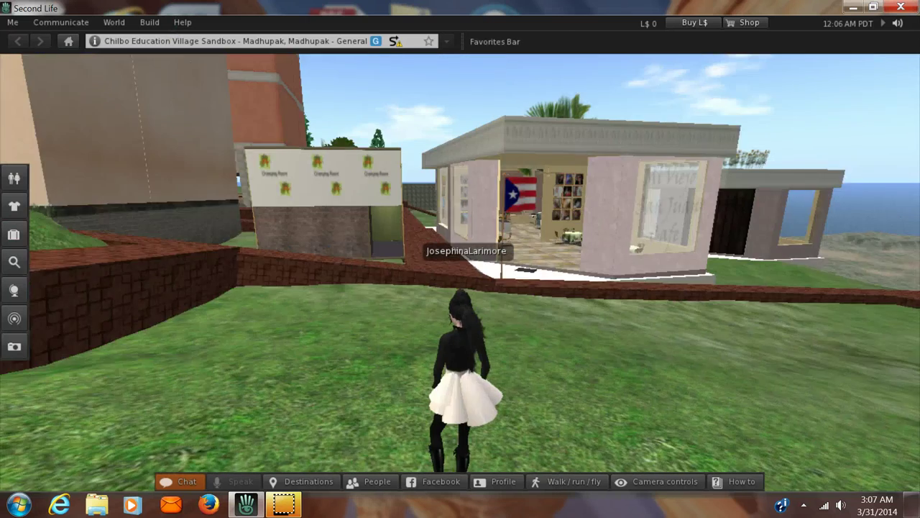
key(Up)
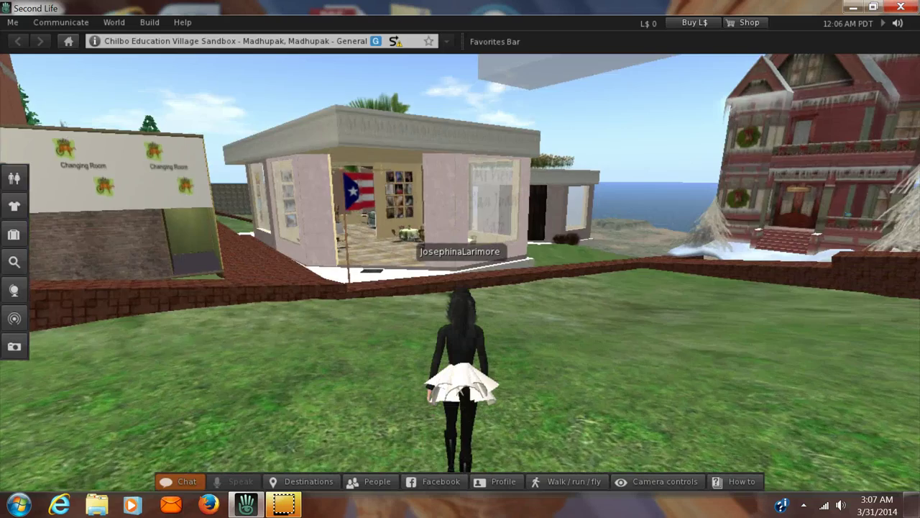
key(Left)
key(Up)
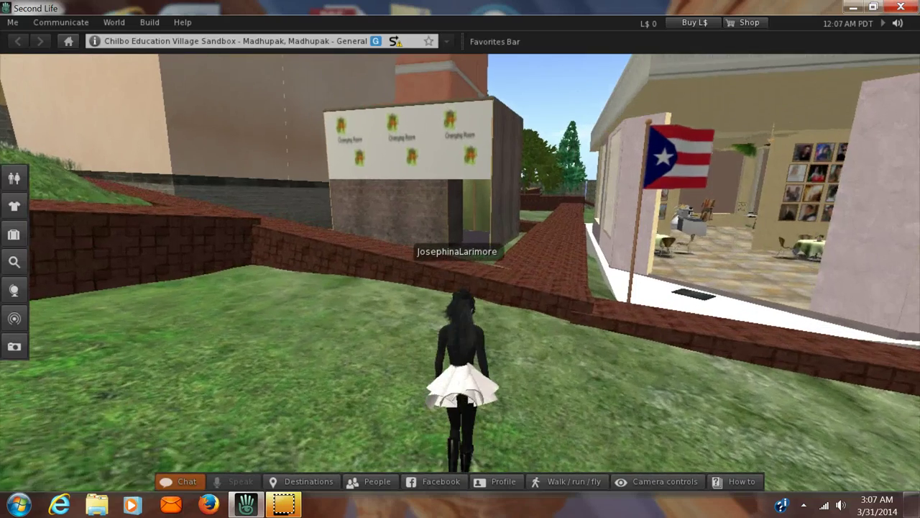
key(Up)
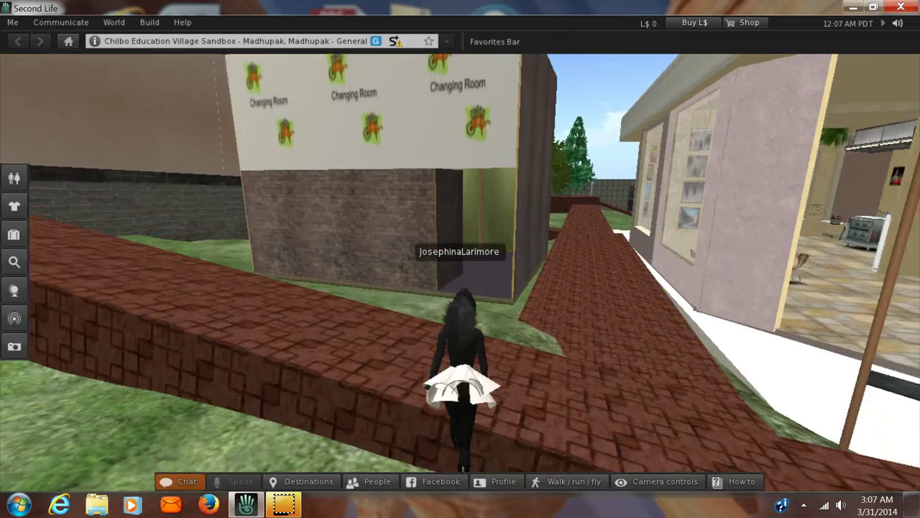
key(Up)
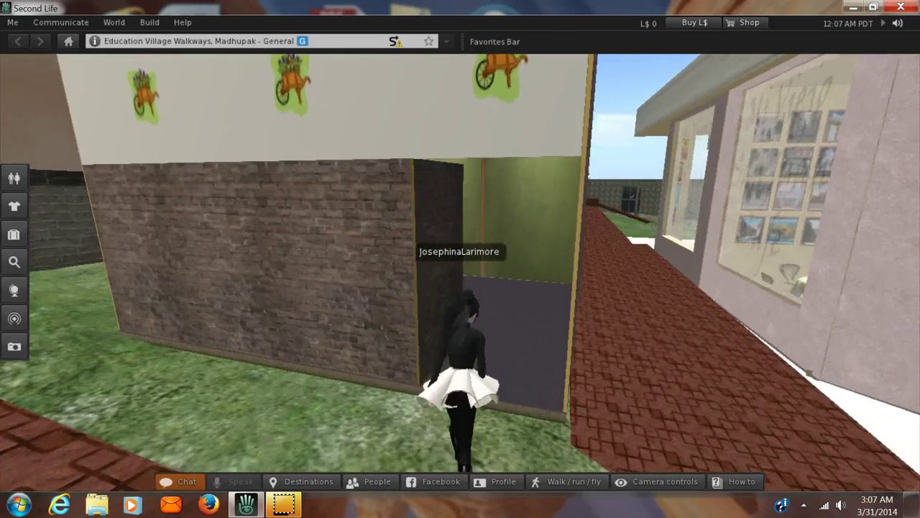
key(Up)
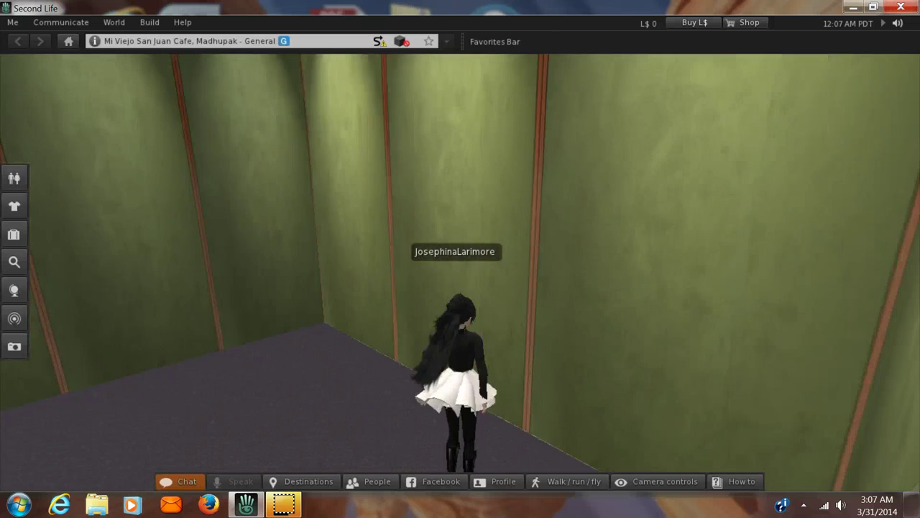
key(Left)
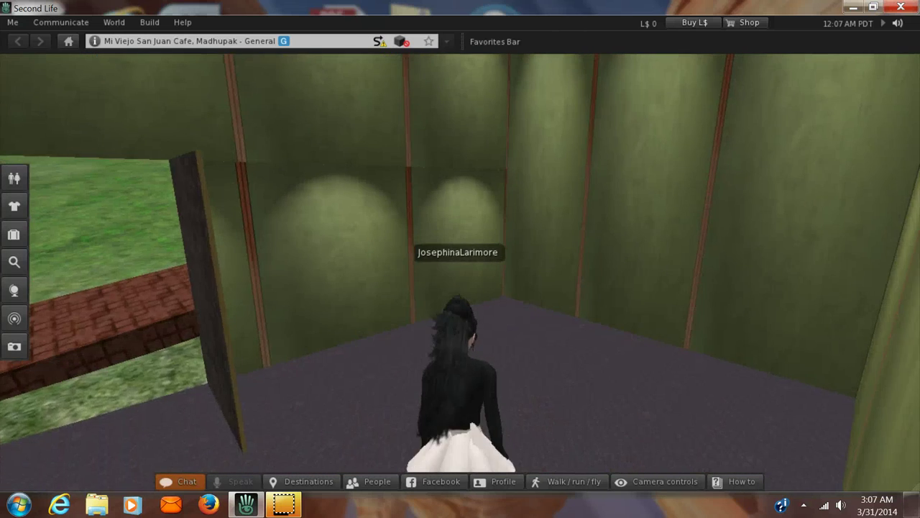
key(Left)
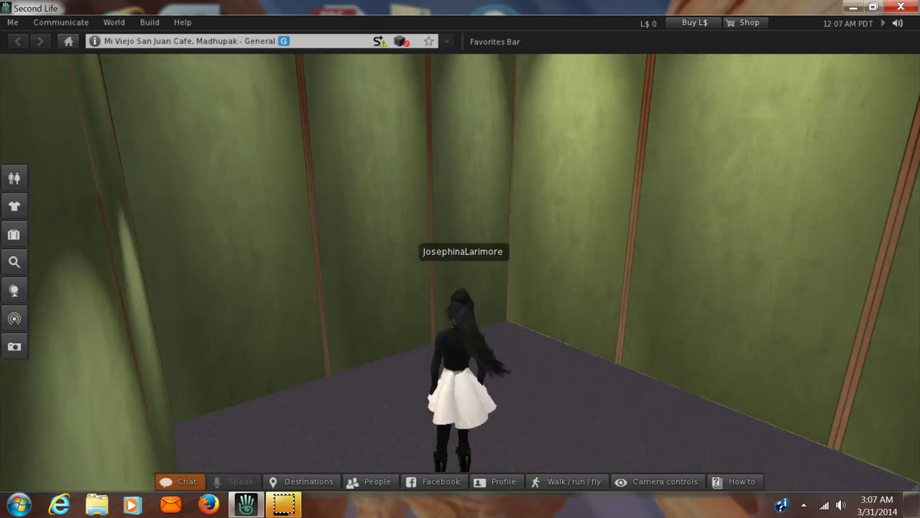
key(Up)
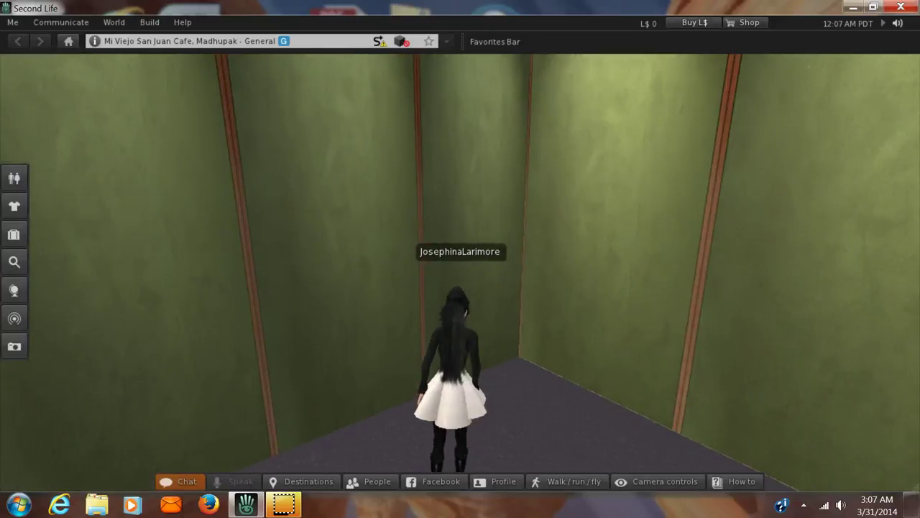
Step: Swing the camera around the changing room, then reset it behind the avatar
key(Left)
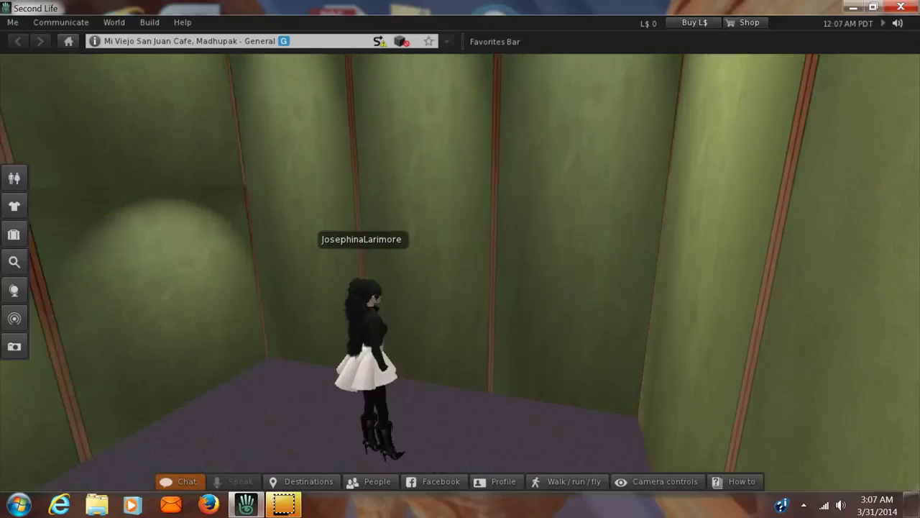
key(Left)
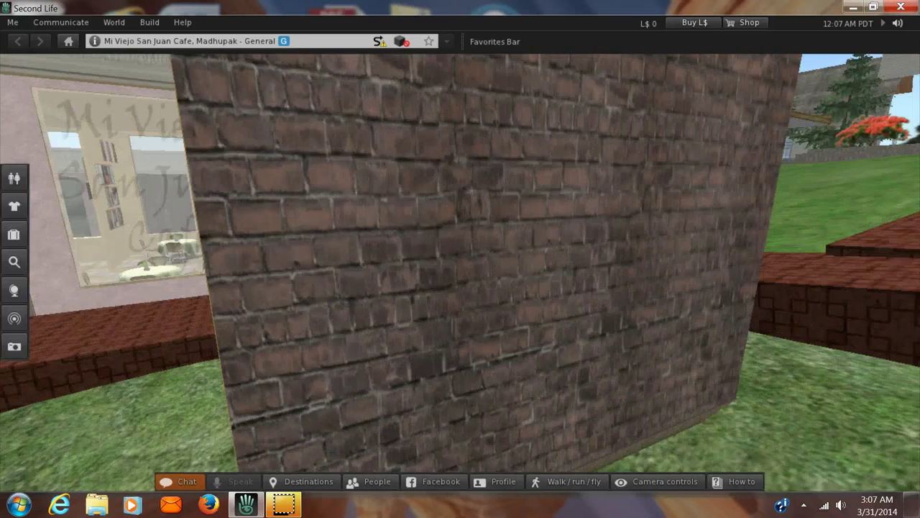
key(Up)
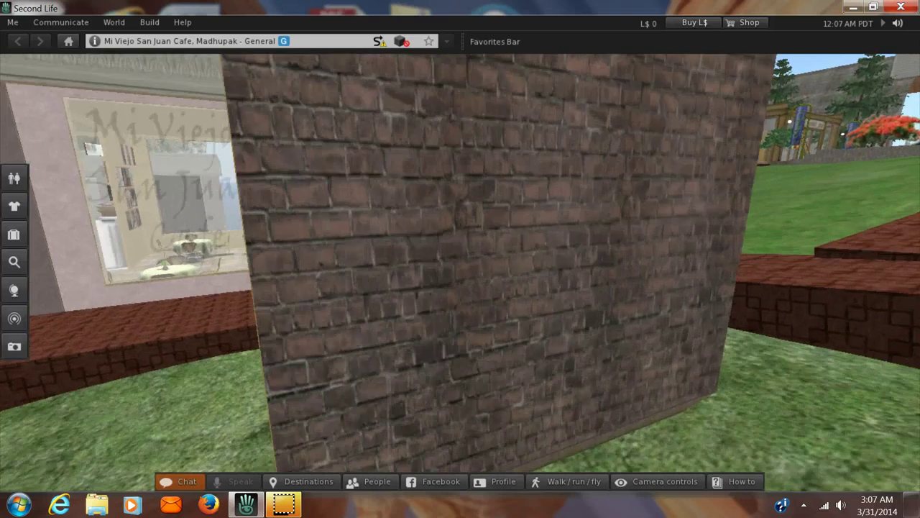
key(Escape)
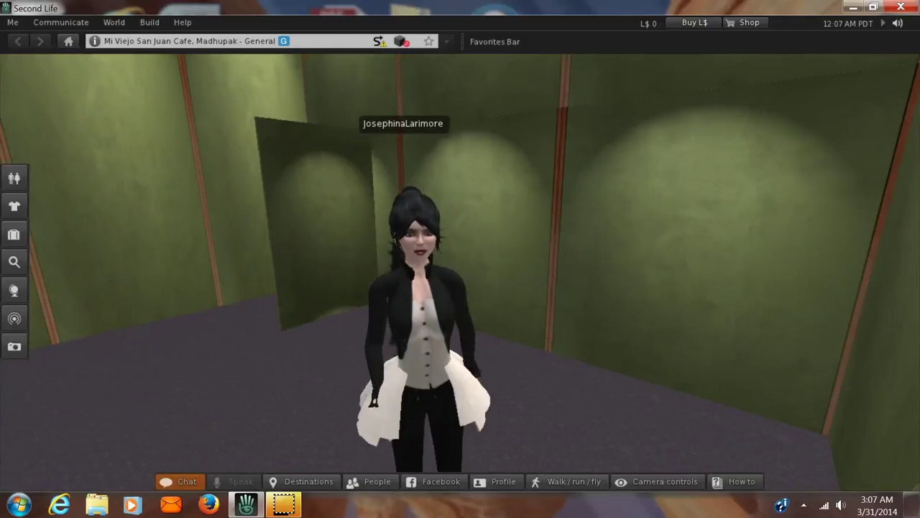
key(Up)
key(Left)
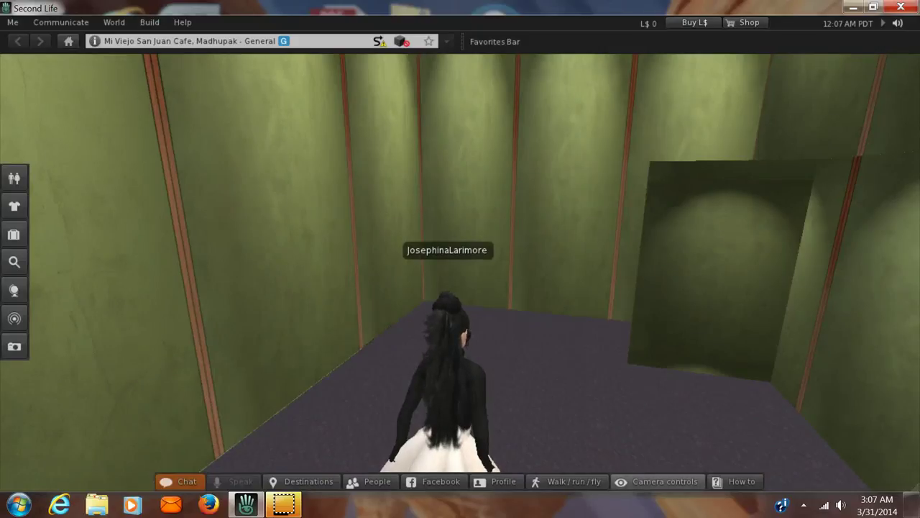
Step: Switch the camera to the Front View preset, then bring up the saved outfits list
click(656, 481)
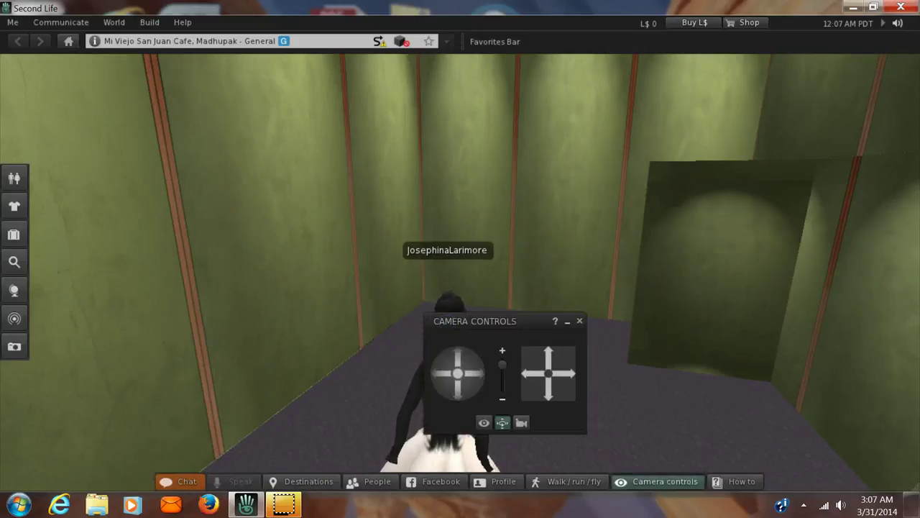
click(483, 422)
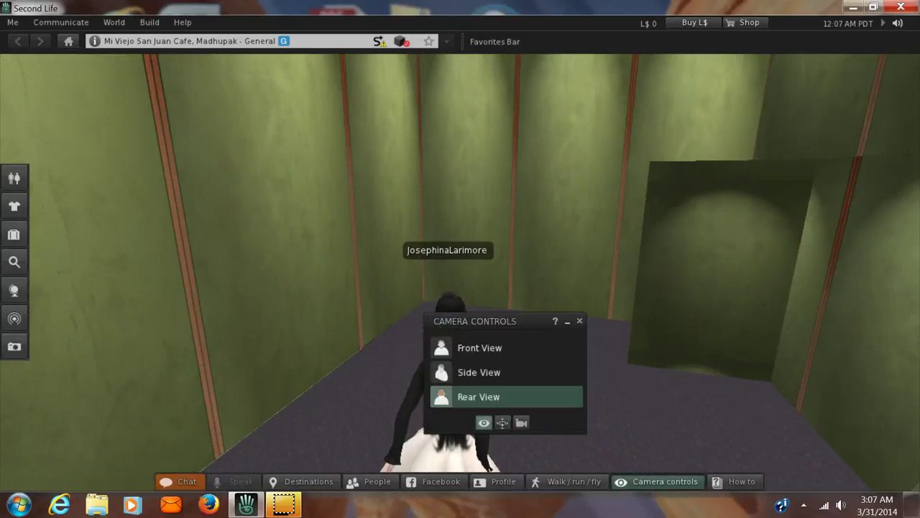
click(480, 347)
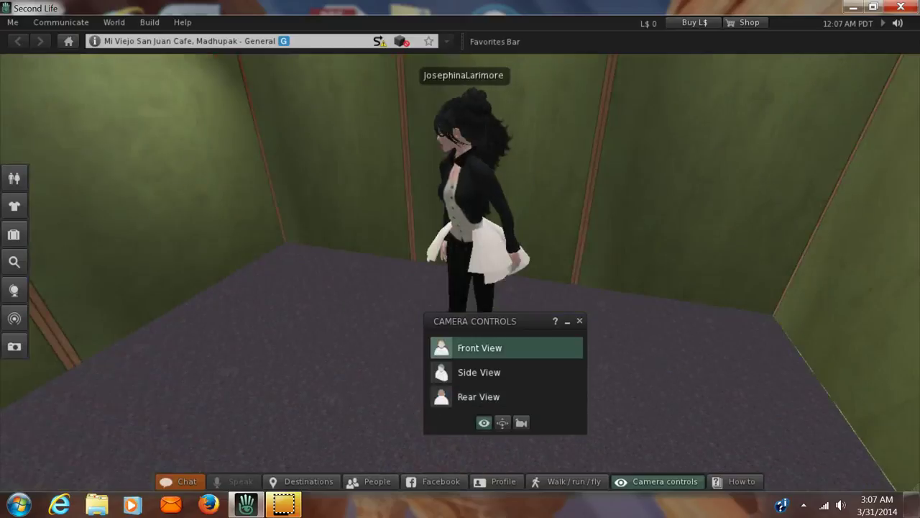
key(ctrl+w)
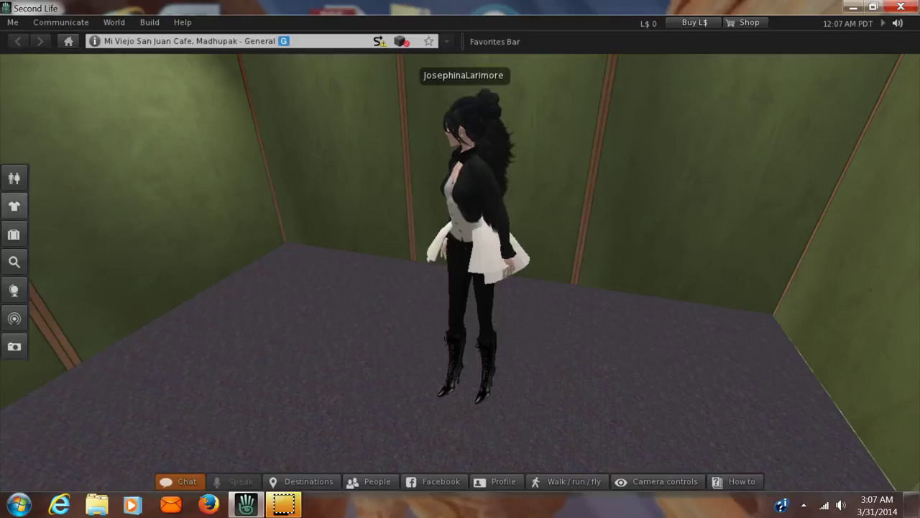
key(ctrl+shift+o)
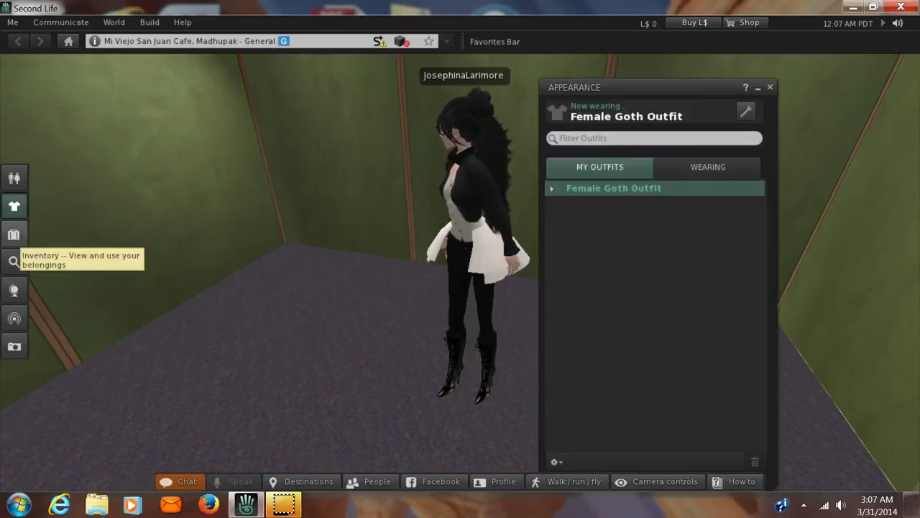
Step: Open the inventory and the Wearing tab, and scroll through the worn Female Goth Outfit items
click(13, 233)
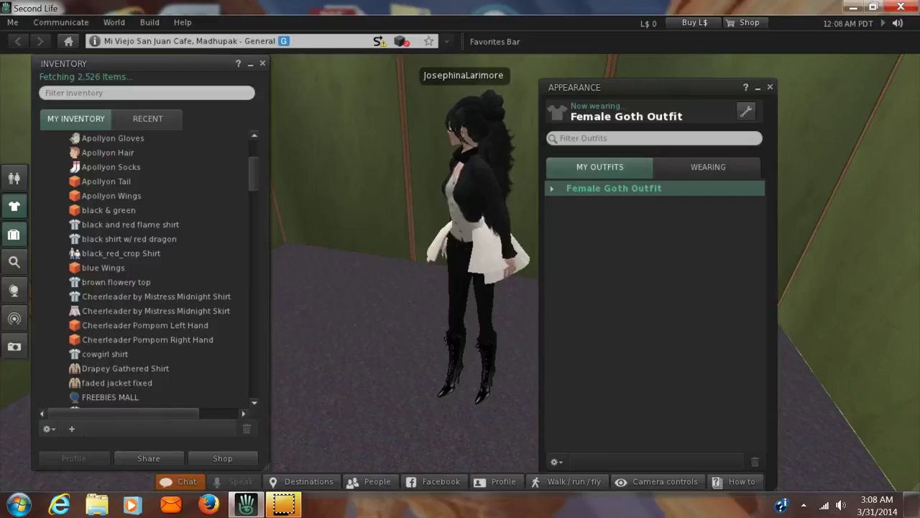
click(708, 167)
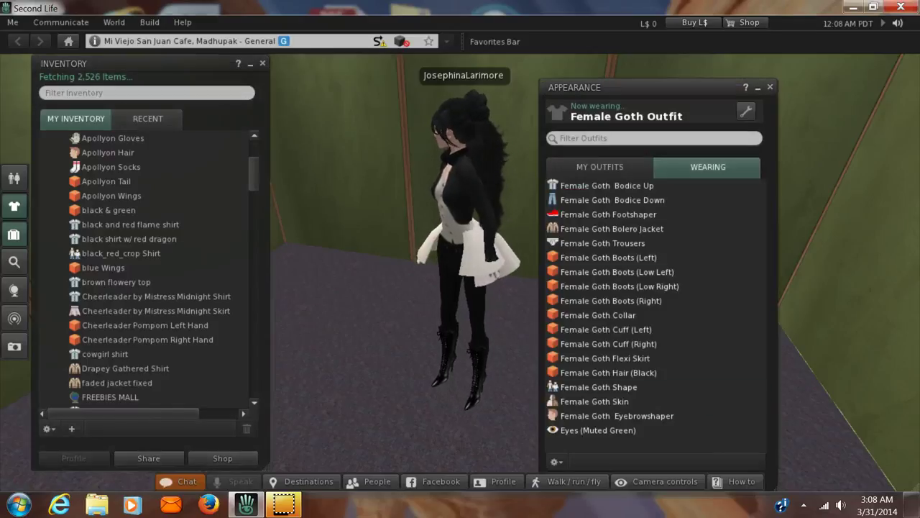
scroll(158, 269, down, 3)
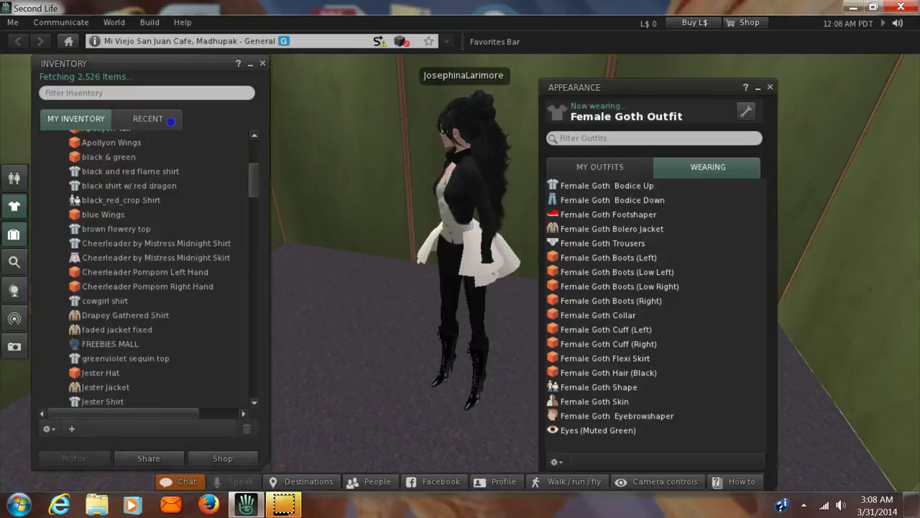
scroll(150, 269, up, 3)
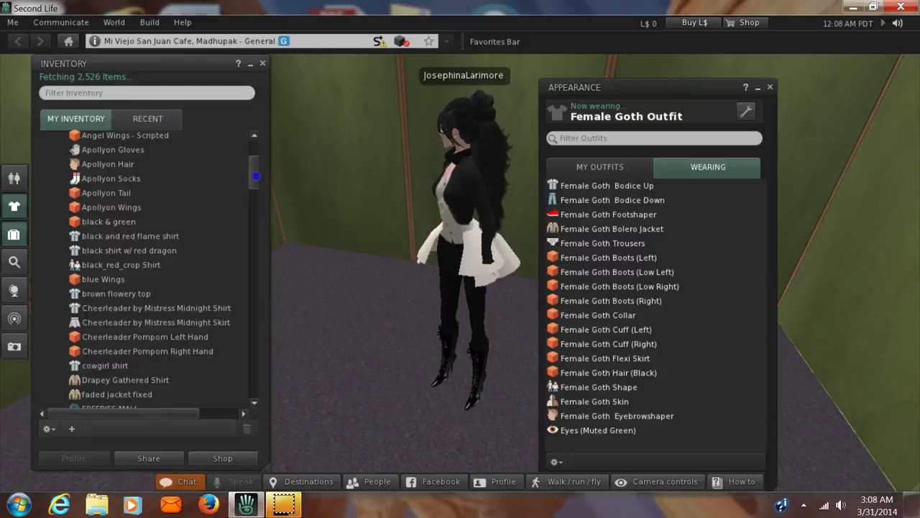
scroll(170, 133, down, 10)
scroll(171, 137, down, 7)
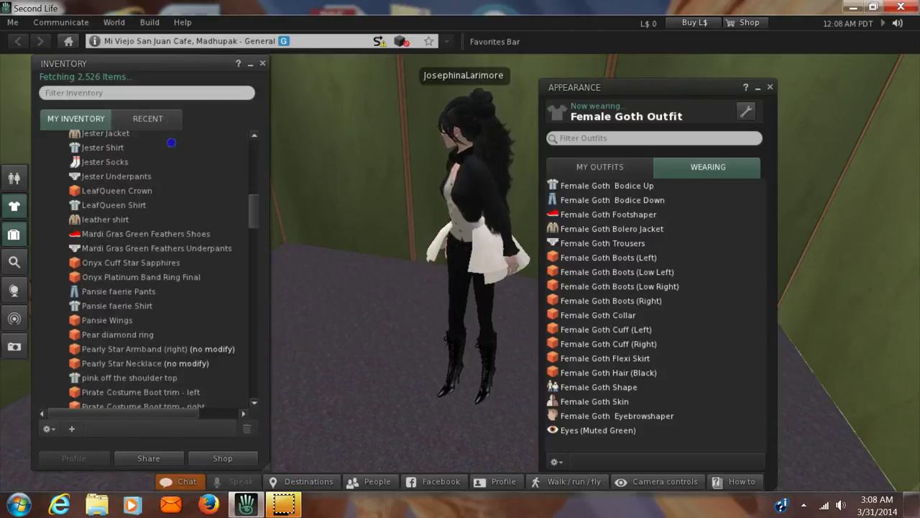
scroll(171, 142, down, 5)
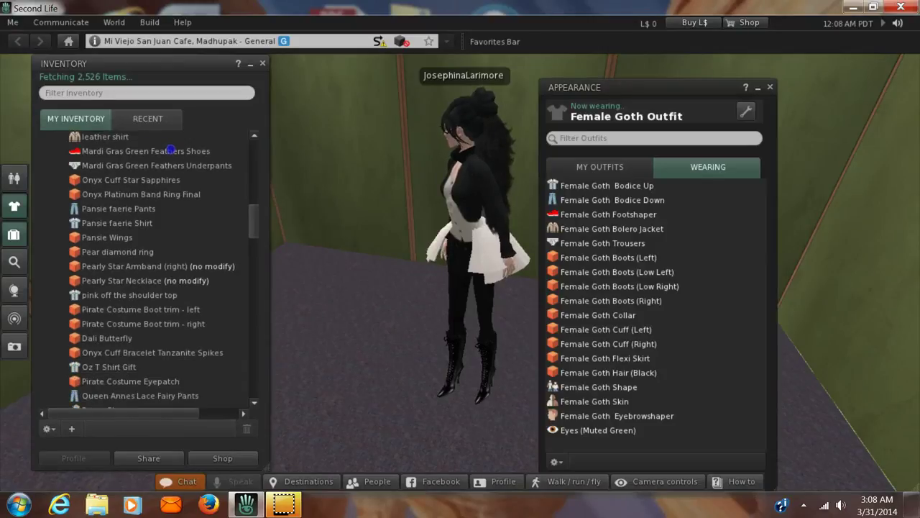
scroll(171, 152, down, 3)
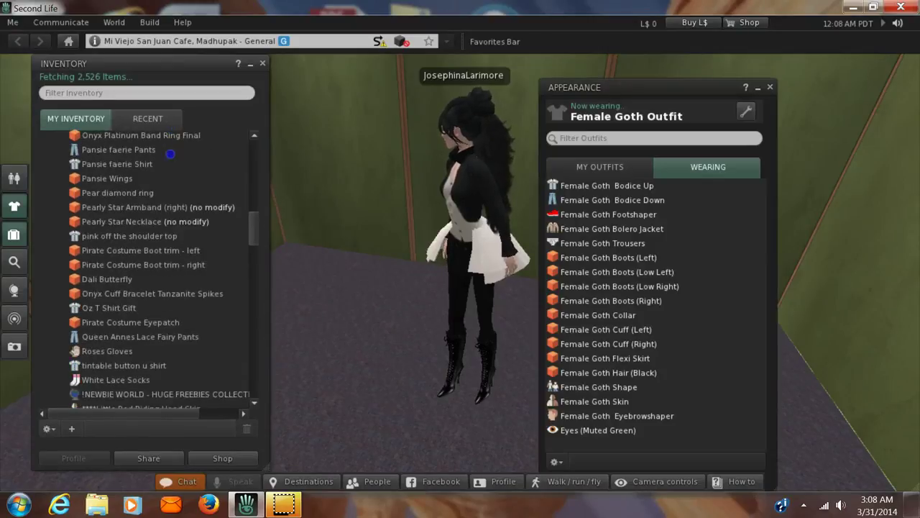
scroll(170, 155, down, 6)
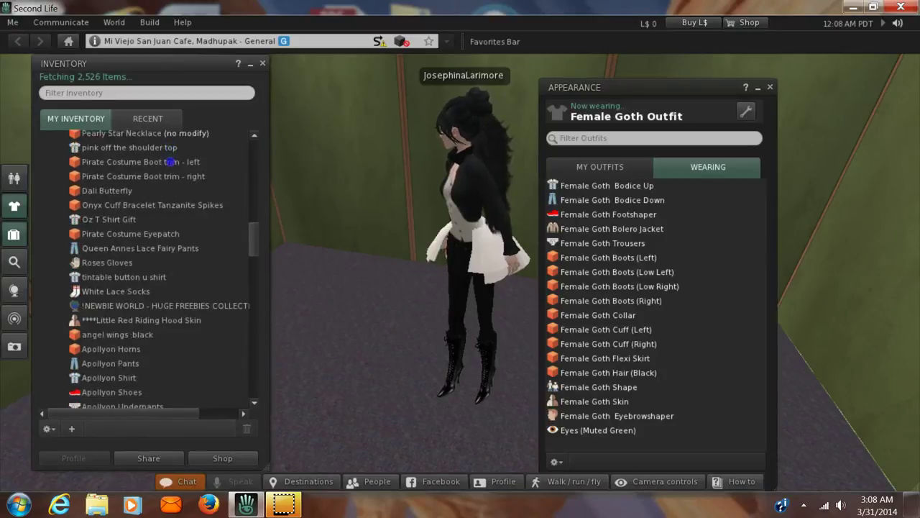
scroll(171, 163, down, 2)
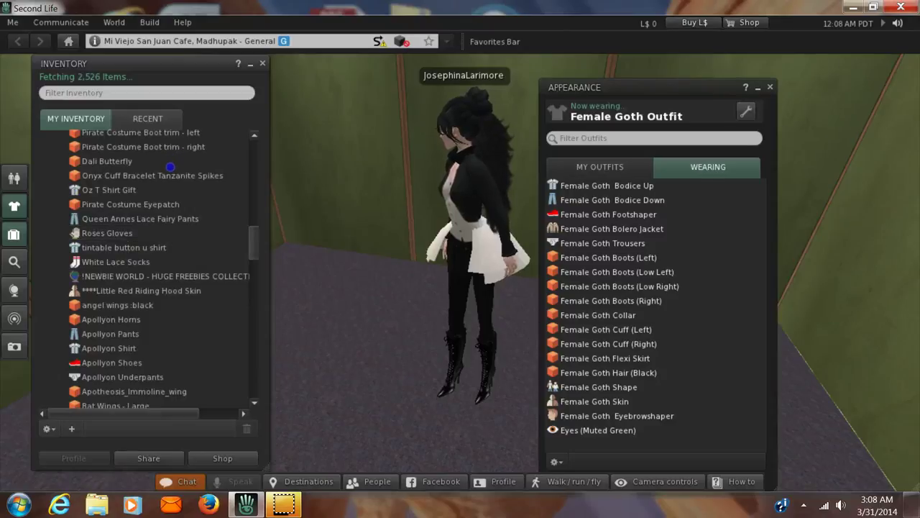
scroll(169, 162, down, 6)
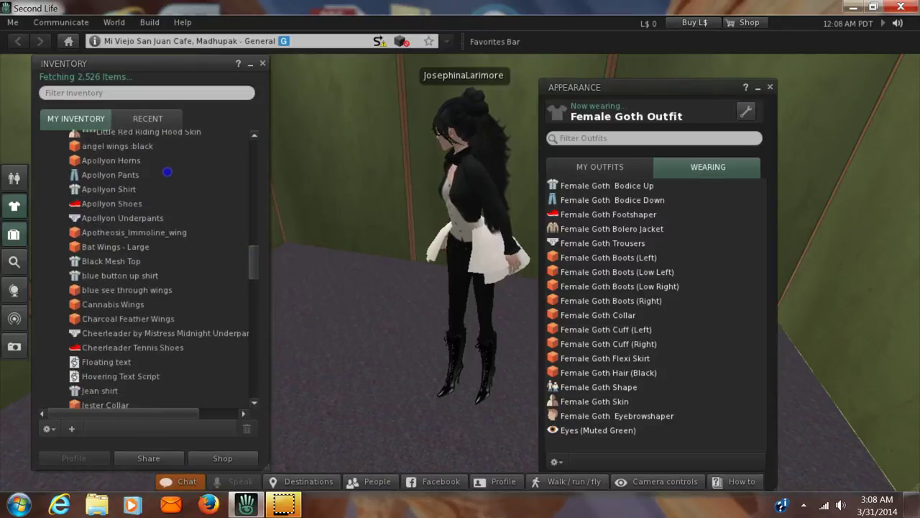
scroll(167, 178, down, 4)
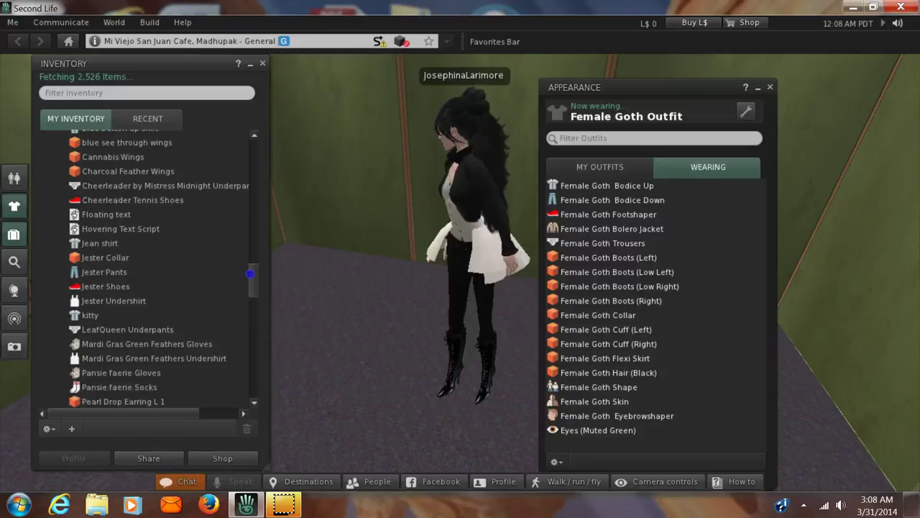
scroll(168, 192, down, 2)
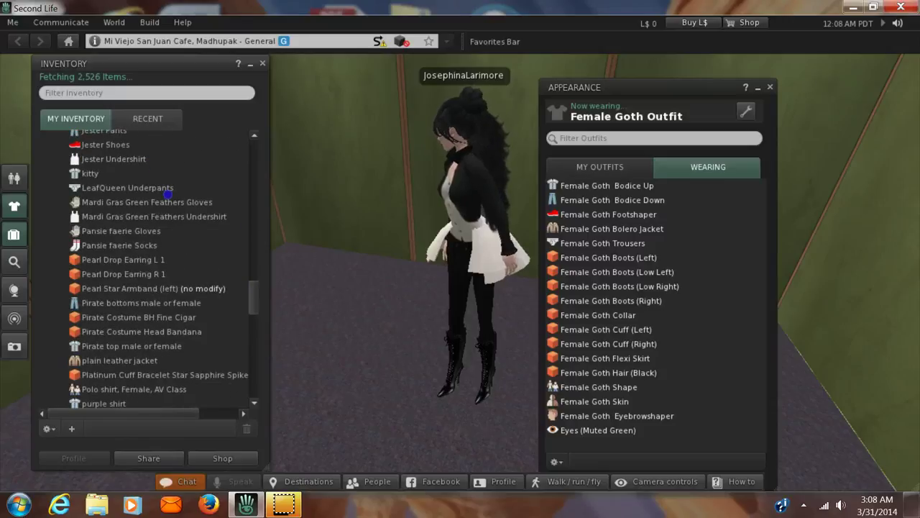
scroll(169, 194, down, 4)
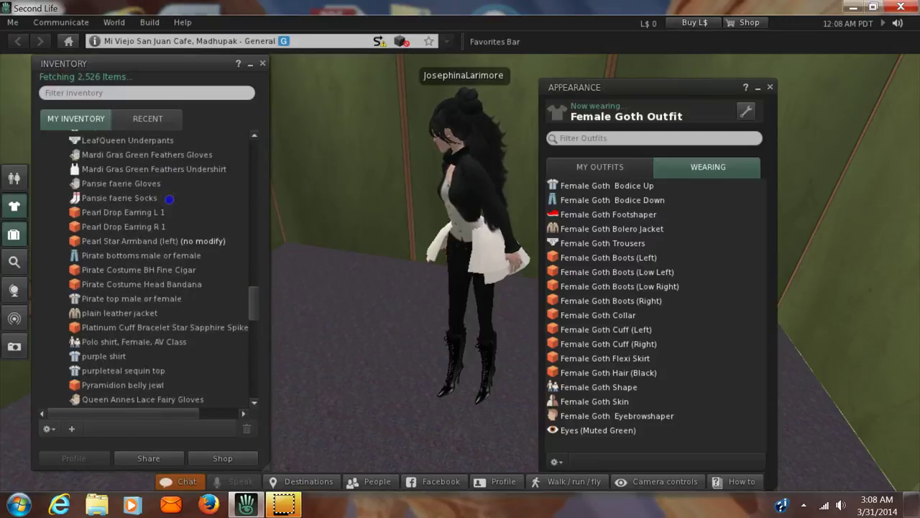
scroll(170, 209, down, 2)
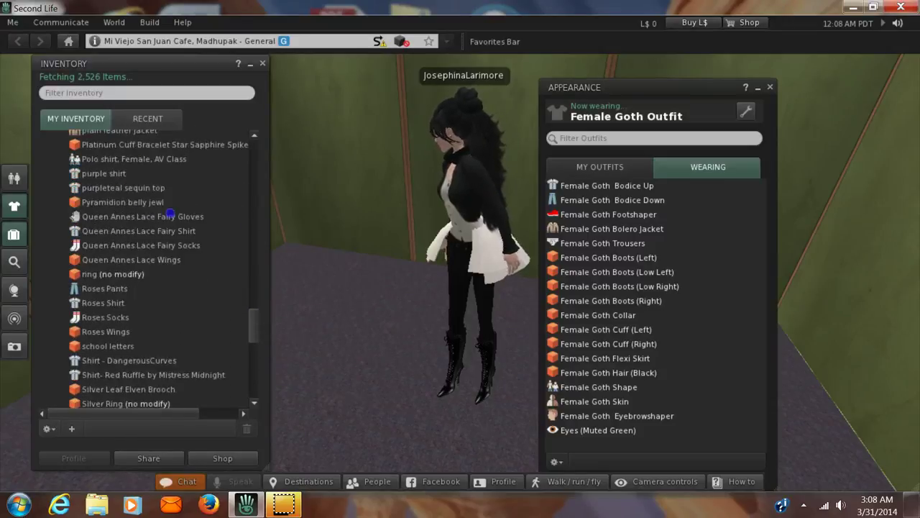
scroll(170, 216, down, 2)
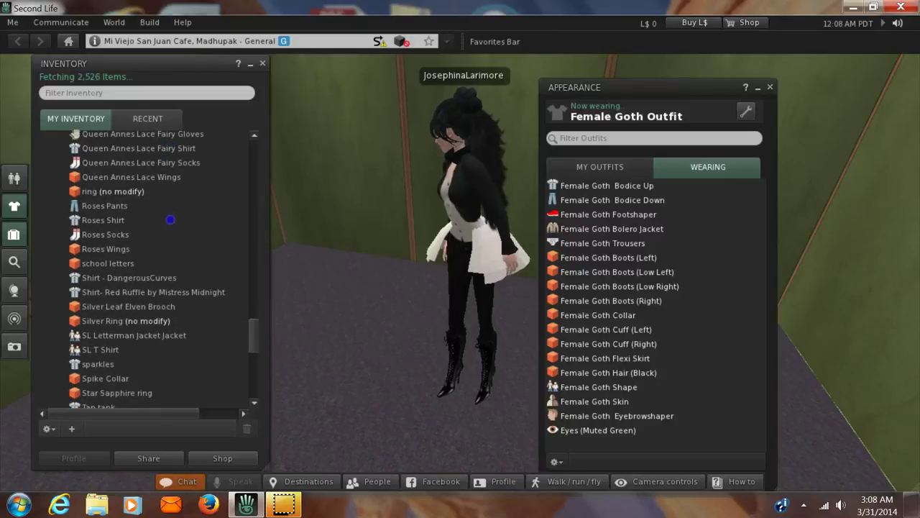
Step: Wear the Roses Shirt from My Inventory in place of the Female Goth Bodice Up
right_click(117, 219)
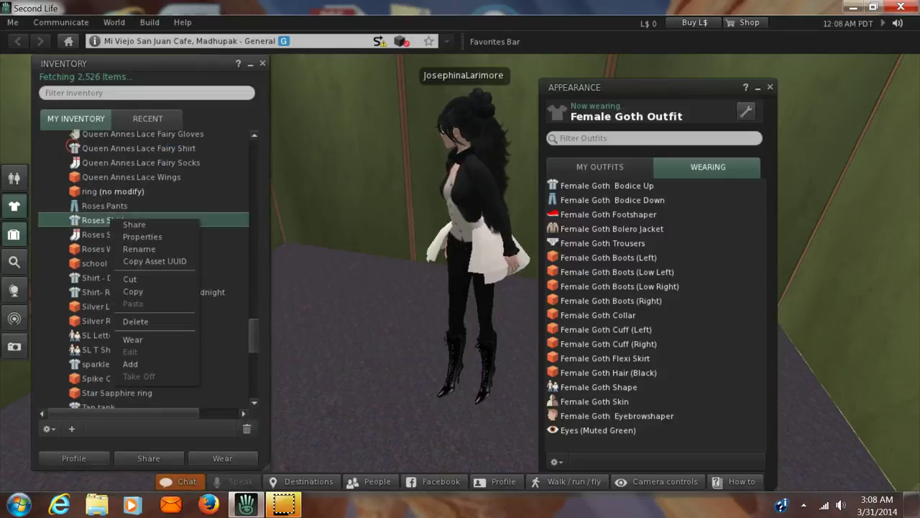
click(133, 339)
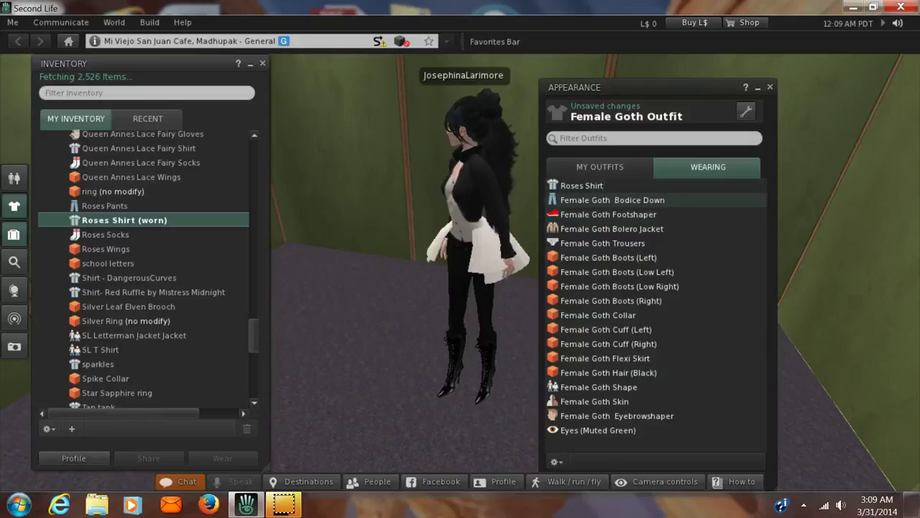
Step: From the Wearing list, remove the bolero jacket, collar, left and right cuffs, and flexi skirt
right_click(611, 229)
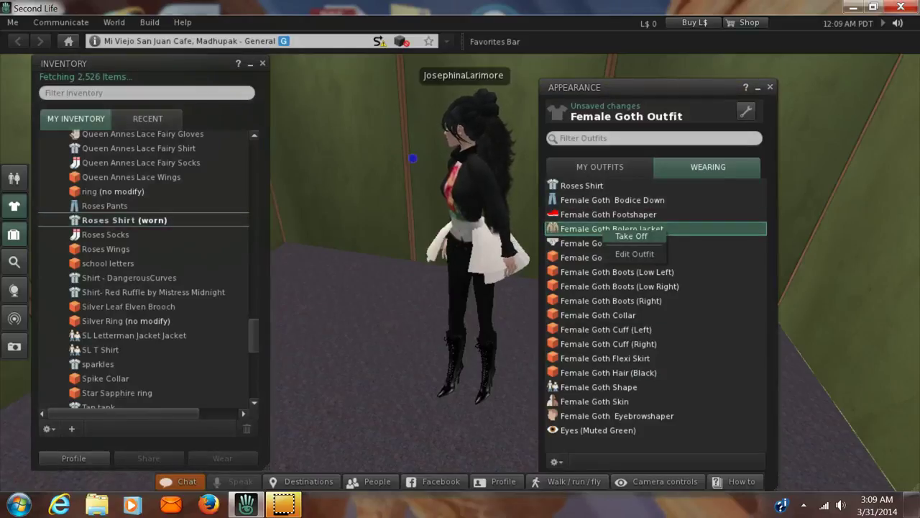
click(631, 236)
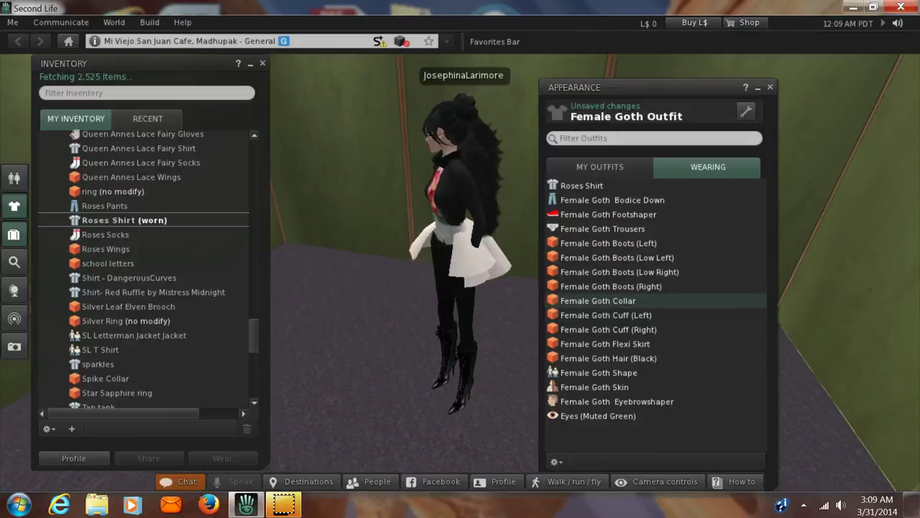
right_click(626, 300)
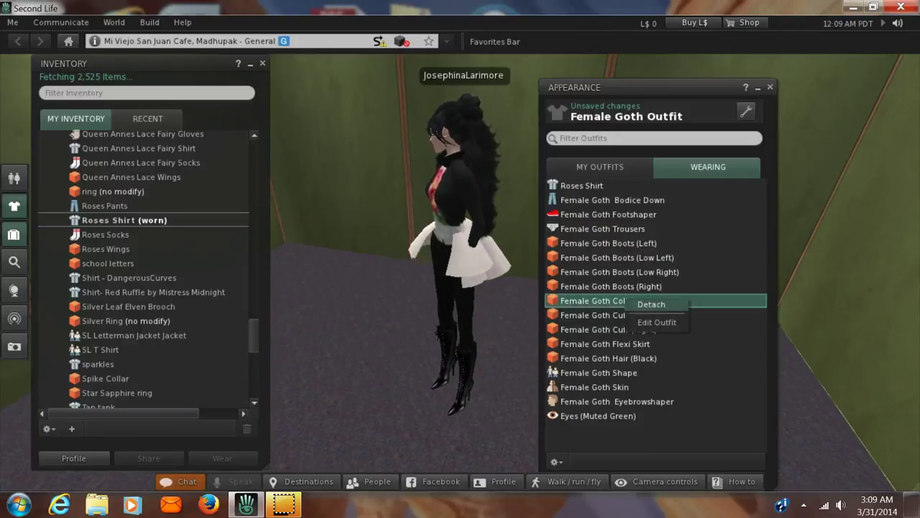
click(652, 304)
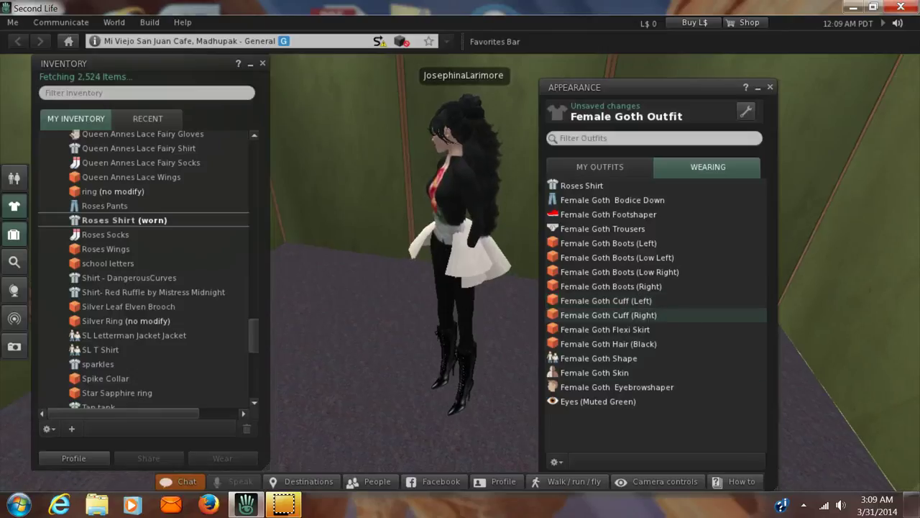
right_click(644, 300)
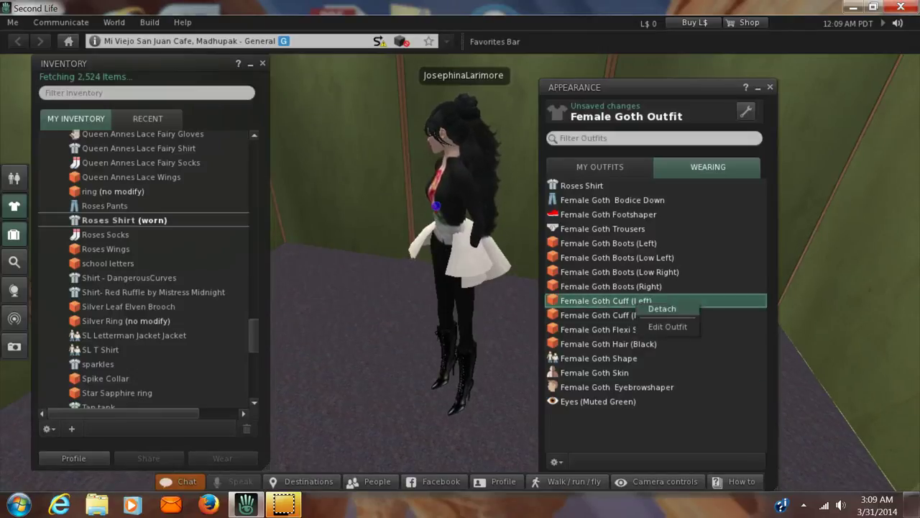
click(661, 308)
click(632, 300)
right_click(647, 299)
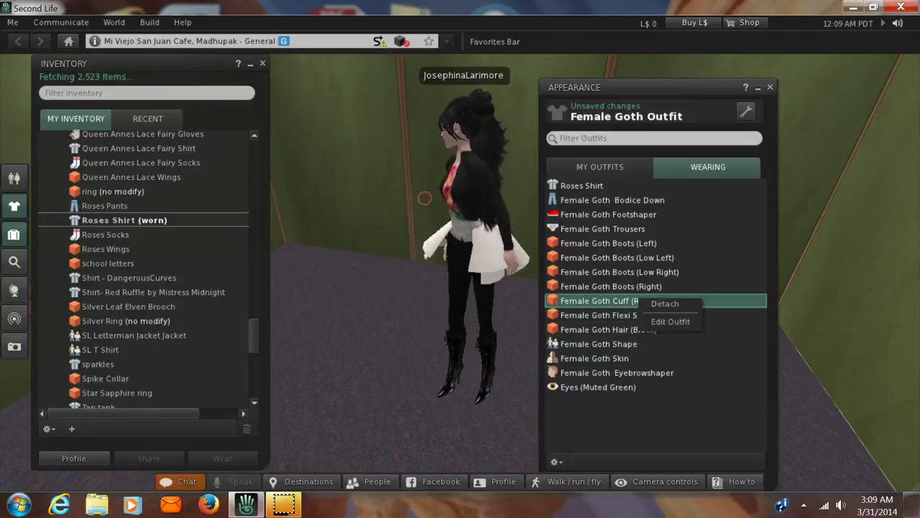
click(665, 303)
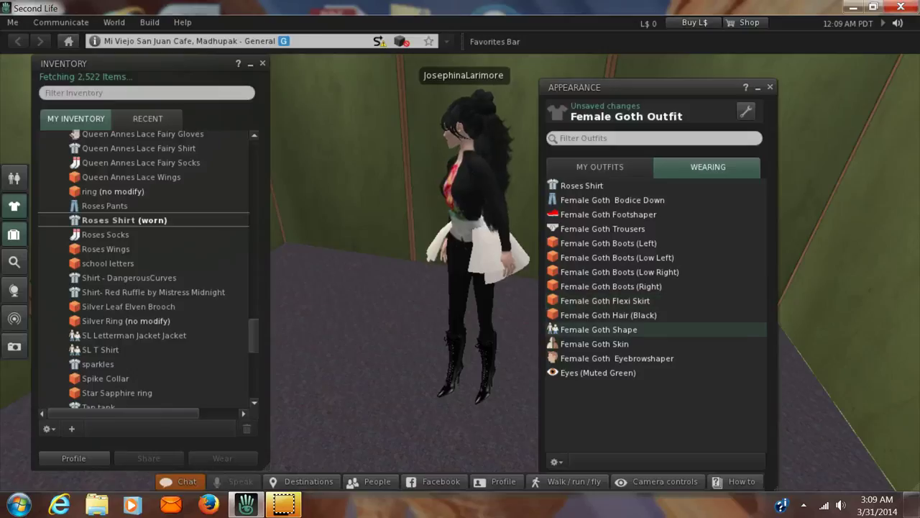
right_click(647, 301)
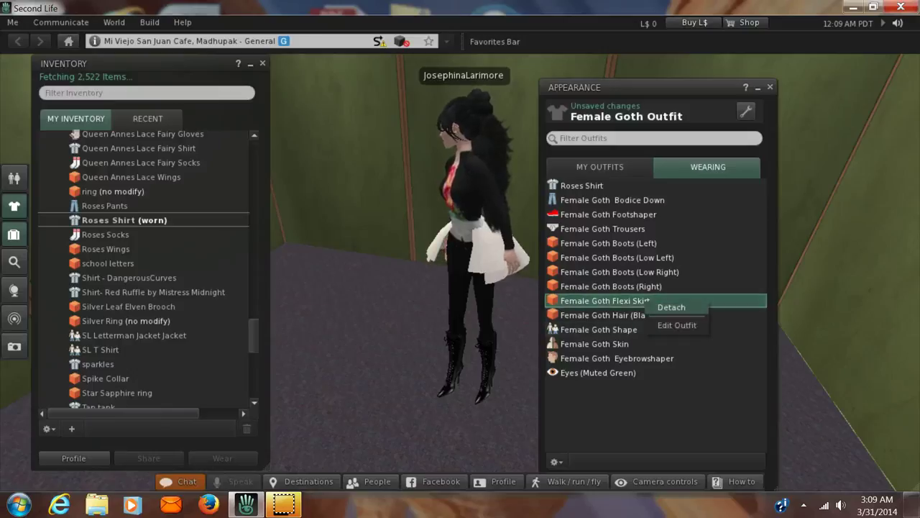
click(665, 308)
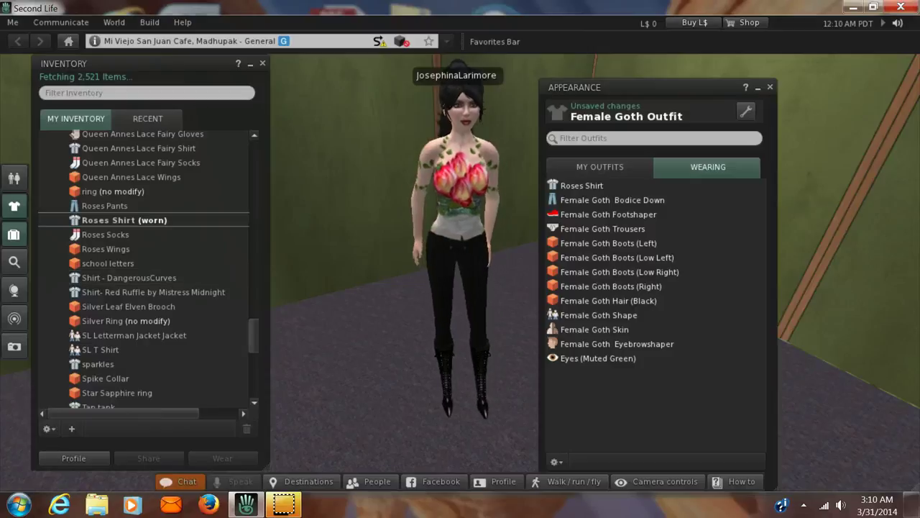
Step: Wear Shirt- Red Ruffle from My Inventory in place of the Roses Shirt
click(171, 226)
scroll(171, 227, down, 2)
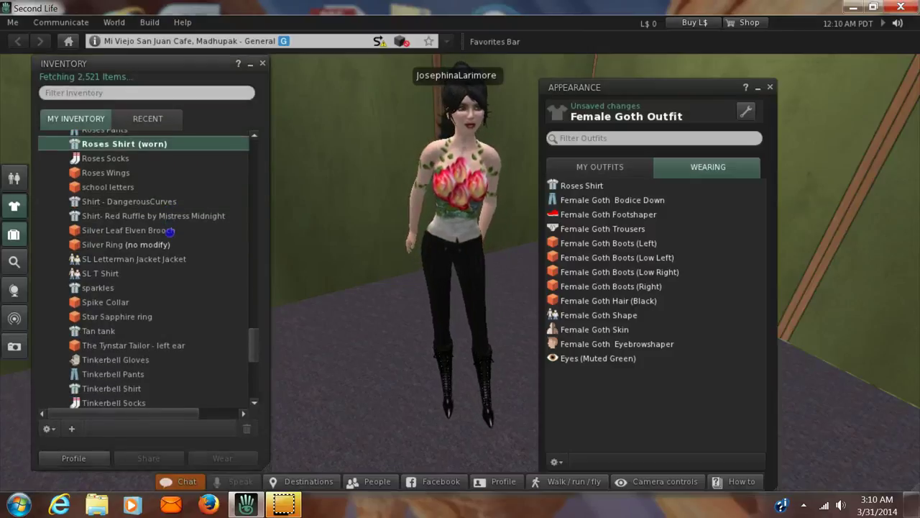
right_click(164, 217)
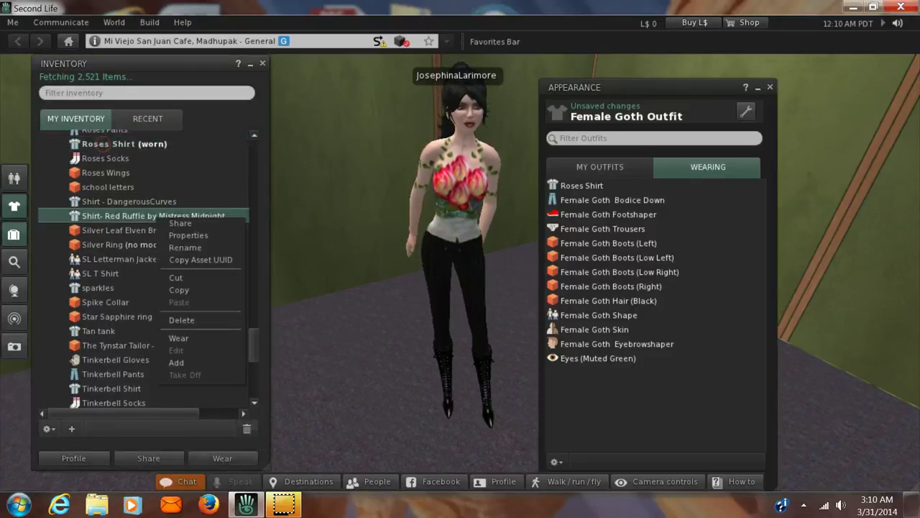
click(178, 337)
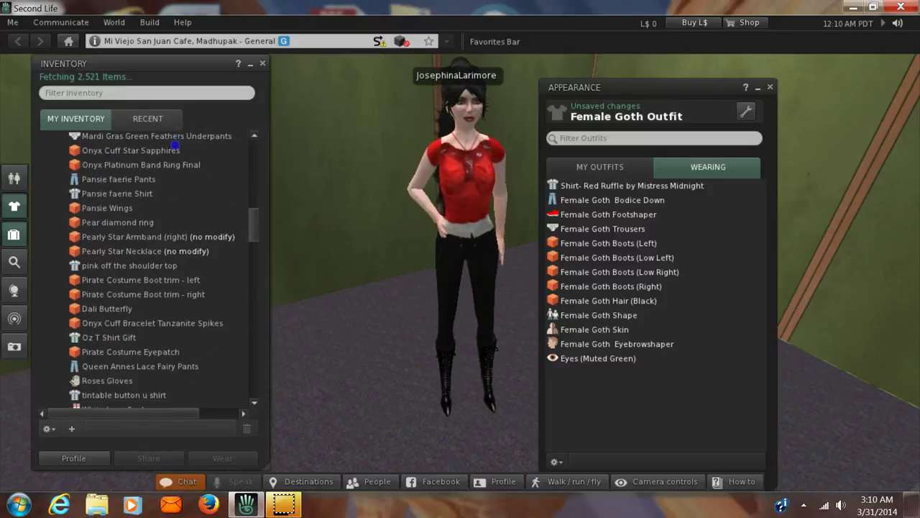
Step: Collapse Miscellaneous Clothes & Costumes for Ladies and Clothing, then scroll to the Library's female outfits
scroll(167, 150, down, 3)
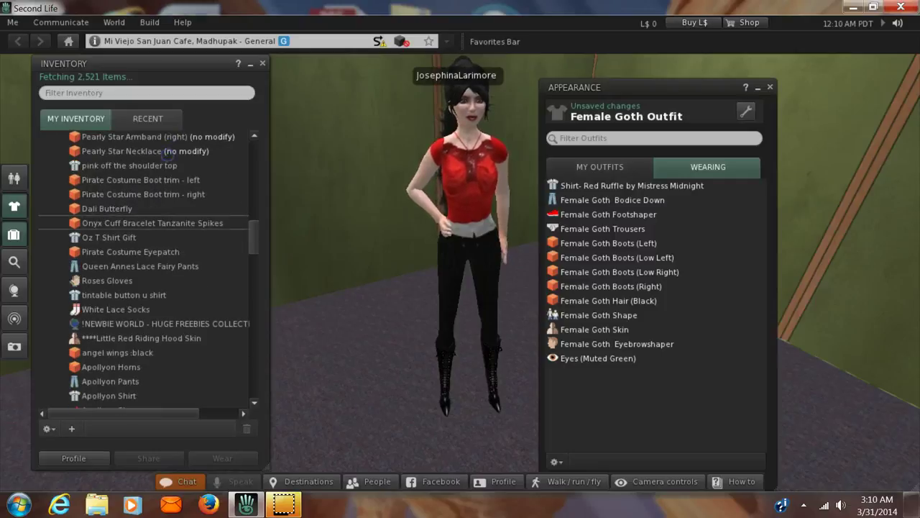
scroll(171, 154, down, 8)
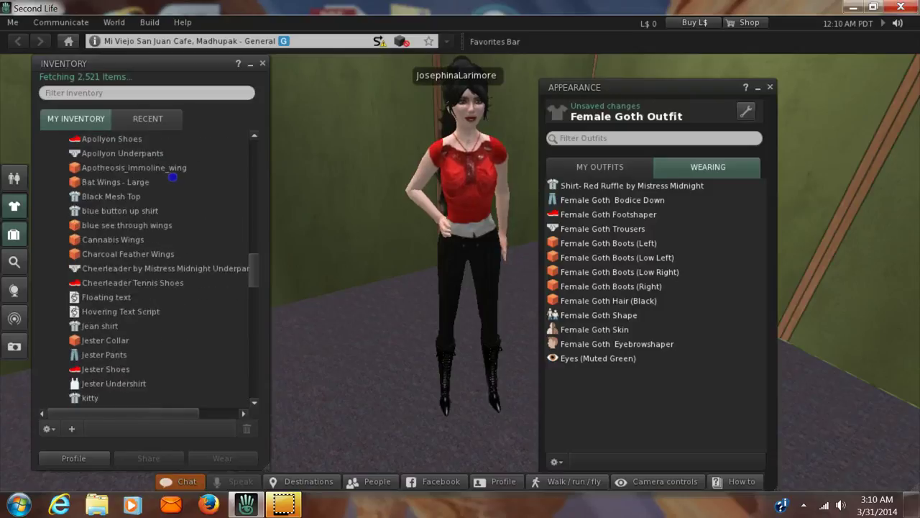
scroll(173, 166, up, 7)
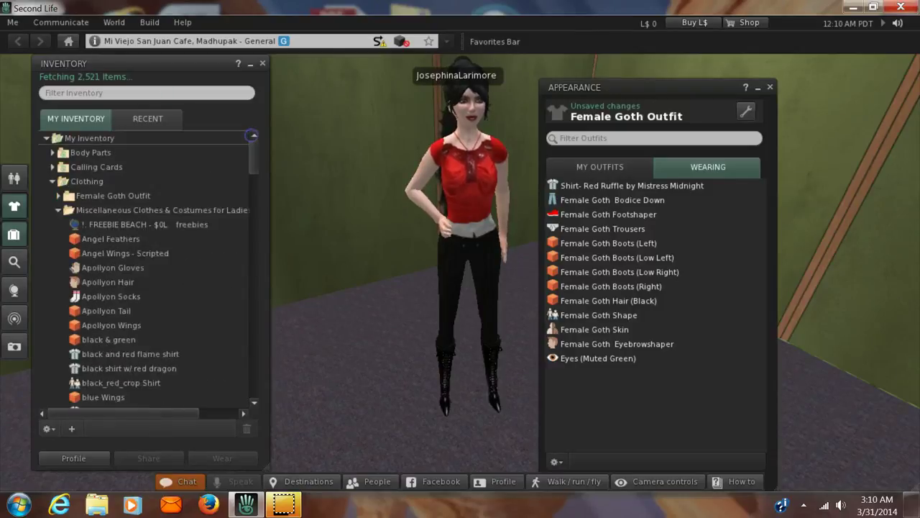
click(59, 210)
click(52, 181)
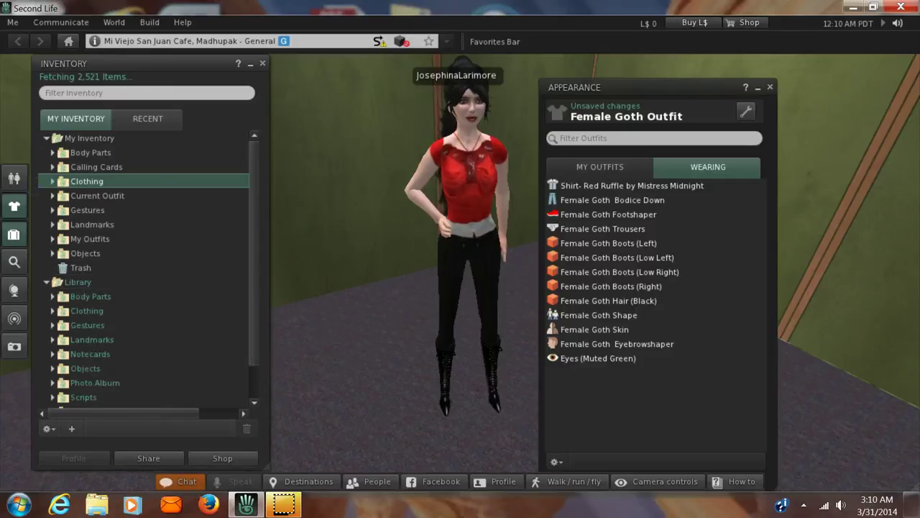
scroll(169, 164, down, 1)
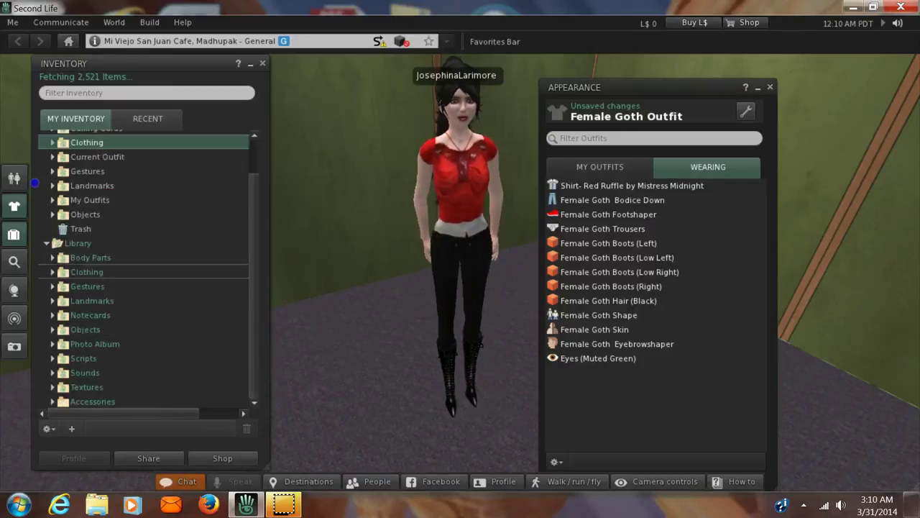
scroll(170, 148, down, 10)
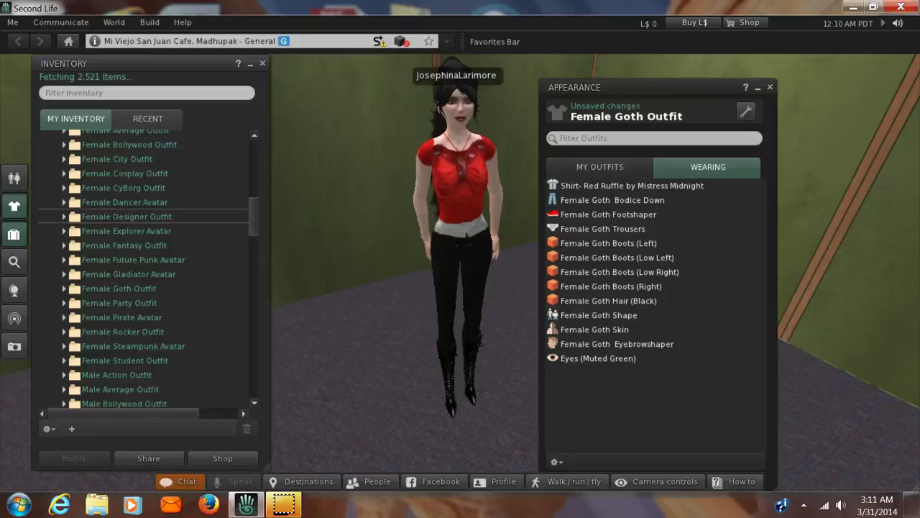
Step: Expand the Female Designer and Female Fantasy Outfit folders and wear the Female Fantasy Necklace
click(64, 216)
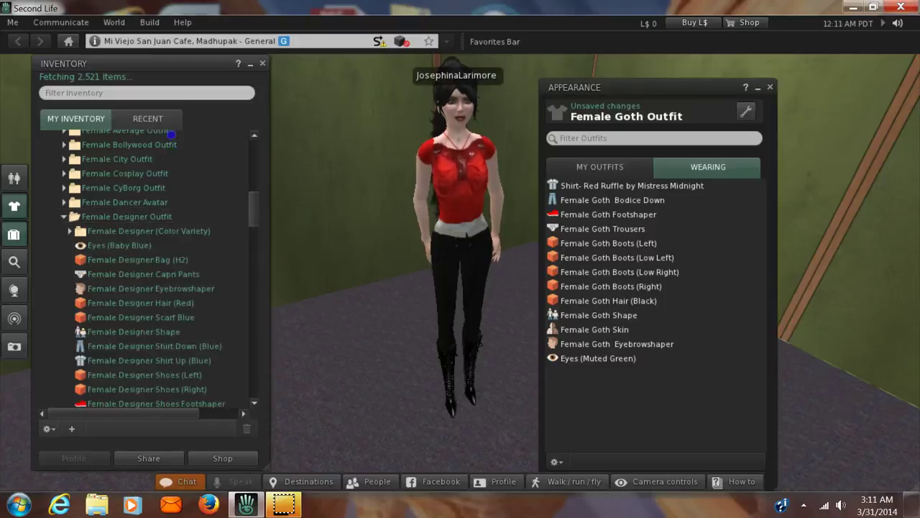
scroll(171, 135, down, 3)
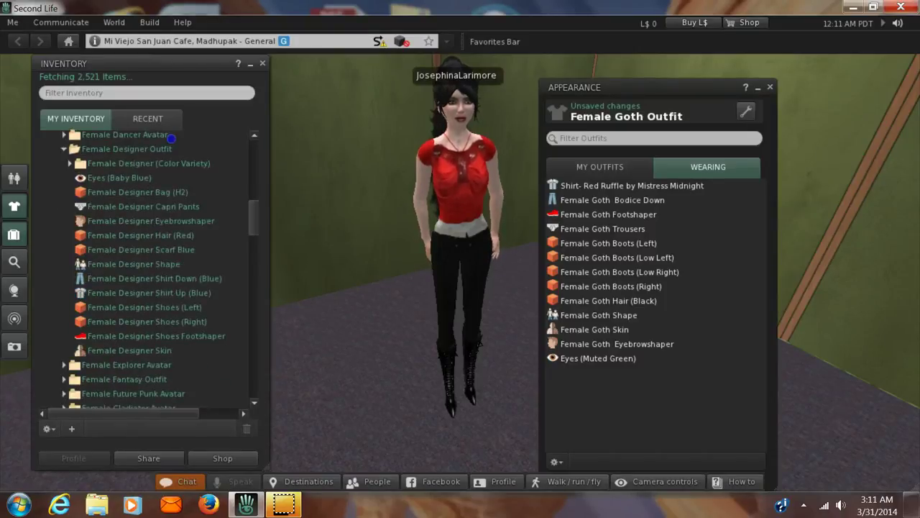
scroll(171, 144, down, 7)
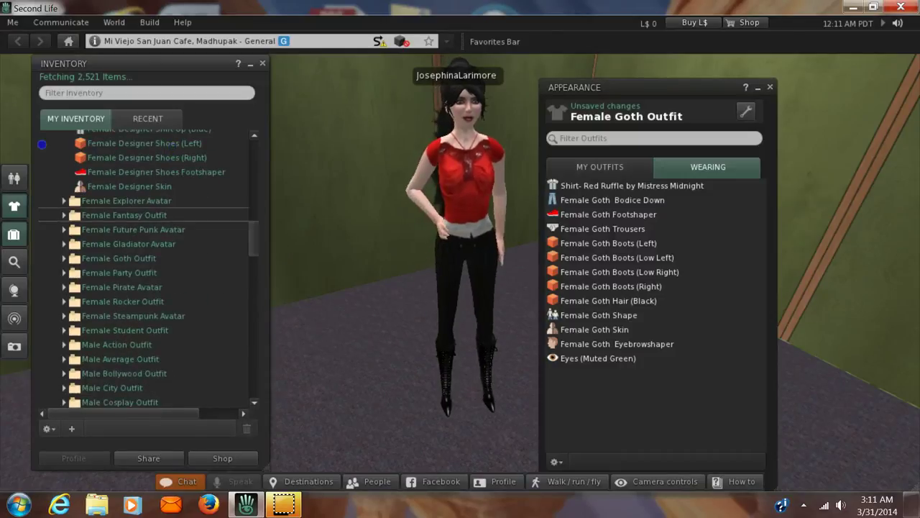
click(64, 215)
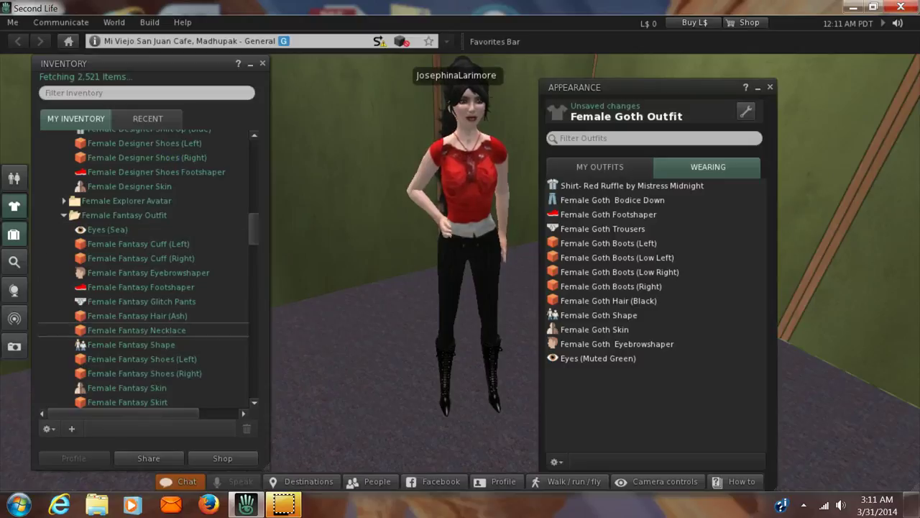
right_click(164, 330)
click(182, 280)
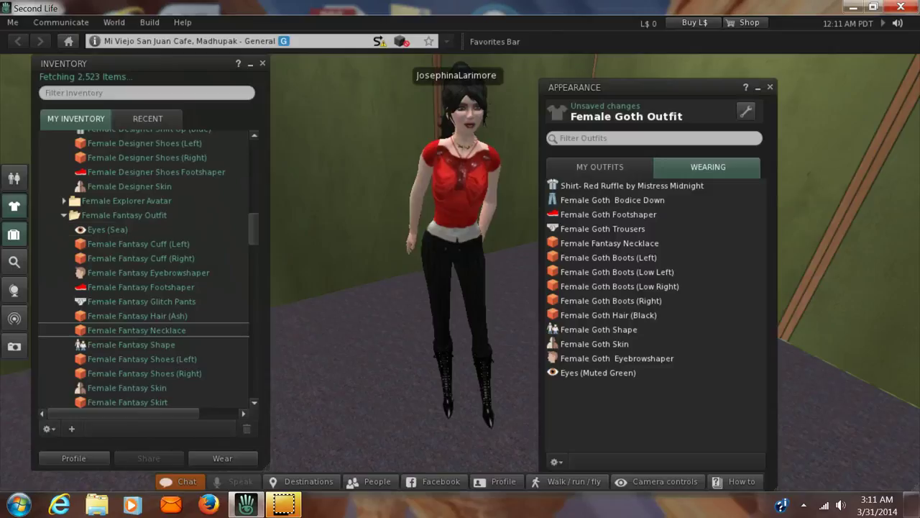
Step: Scroll down the Library and expand the Gamer Female and Girl Next Door folders
scroll(167, 150, down, 4)
scroll(169, 164, down, 4)
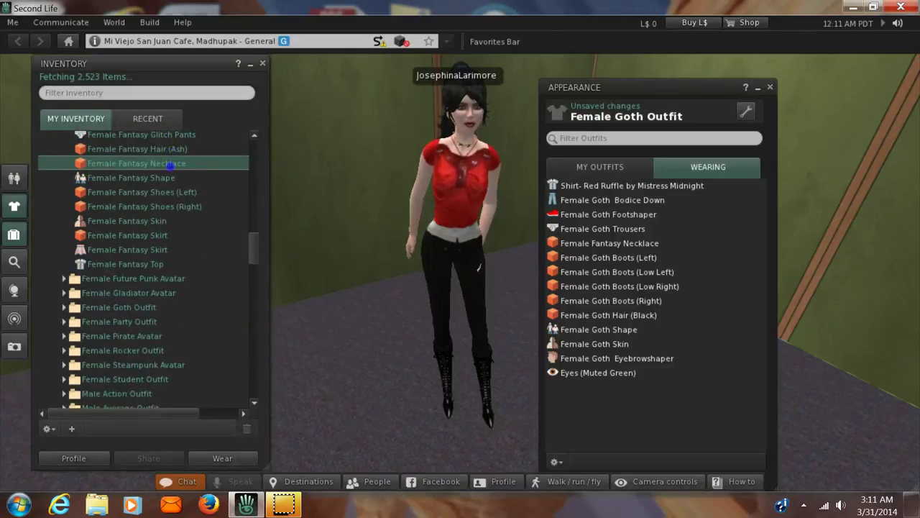
scroll(177, 178, down, 6)
scroll(171, 195, down, 12)
scroll(173, 237, down, 3)
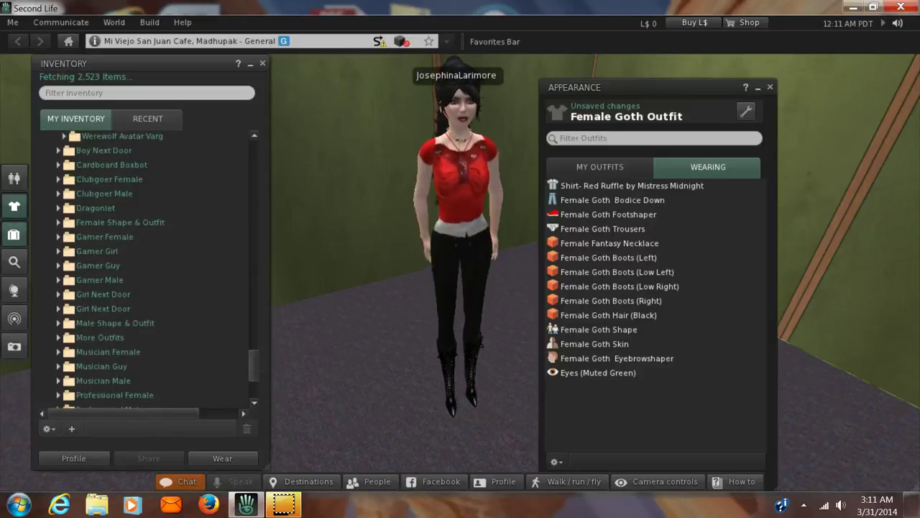
scroll(170, 249, down, 2)
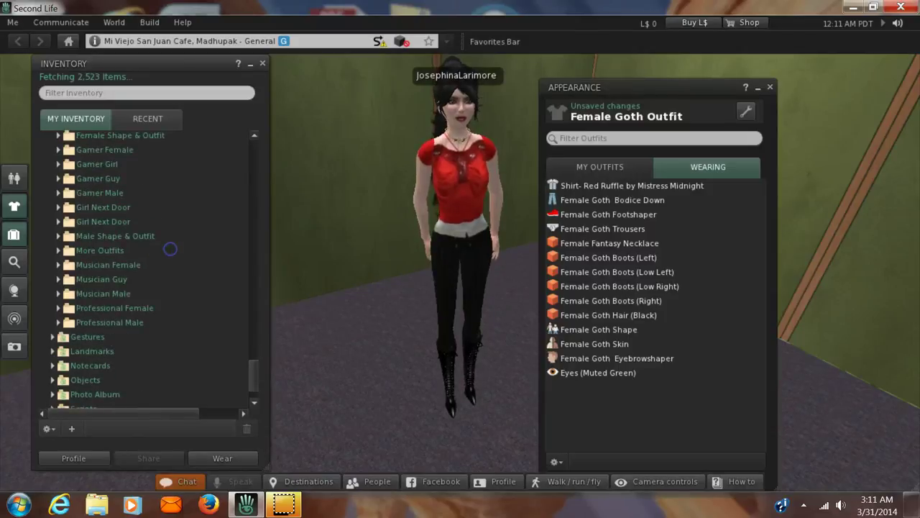
click(58, 150)
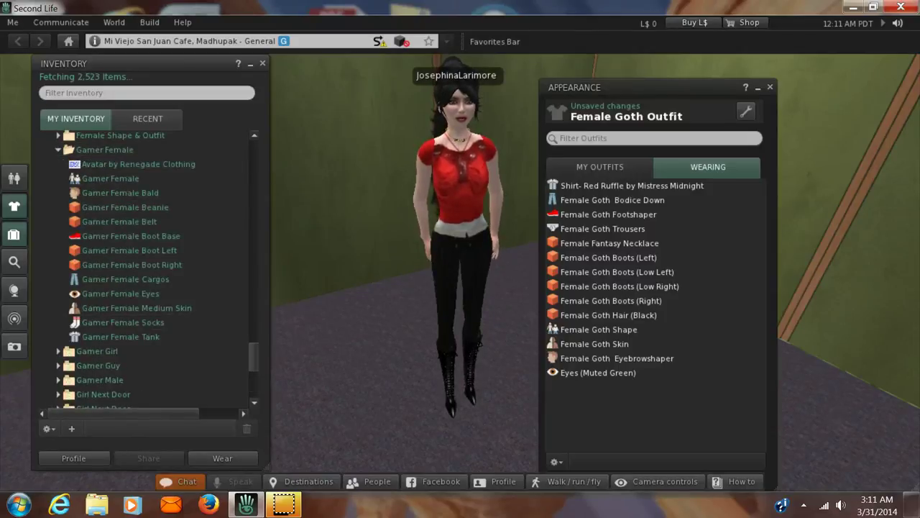
scroll(169, 250, down, 4)
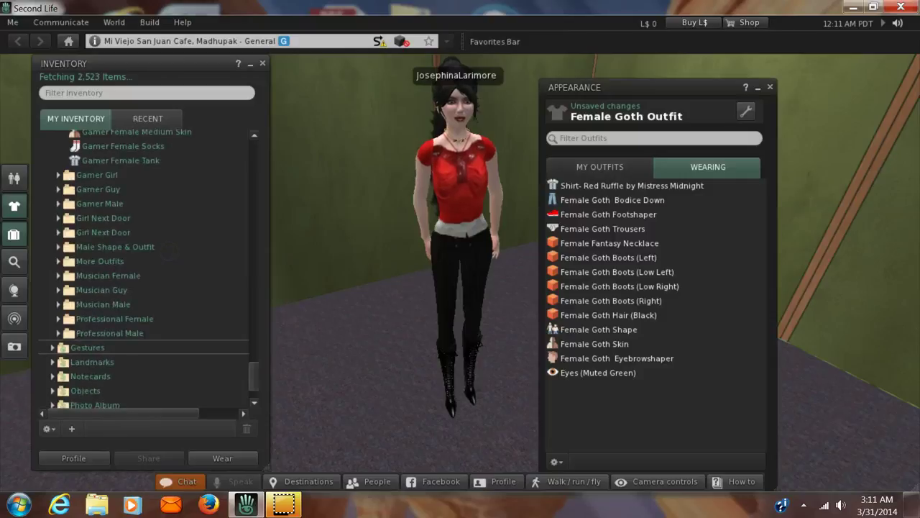
click(58, 218)
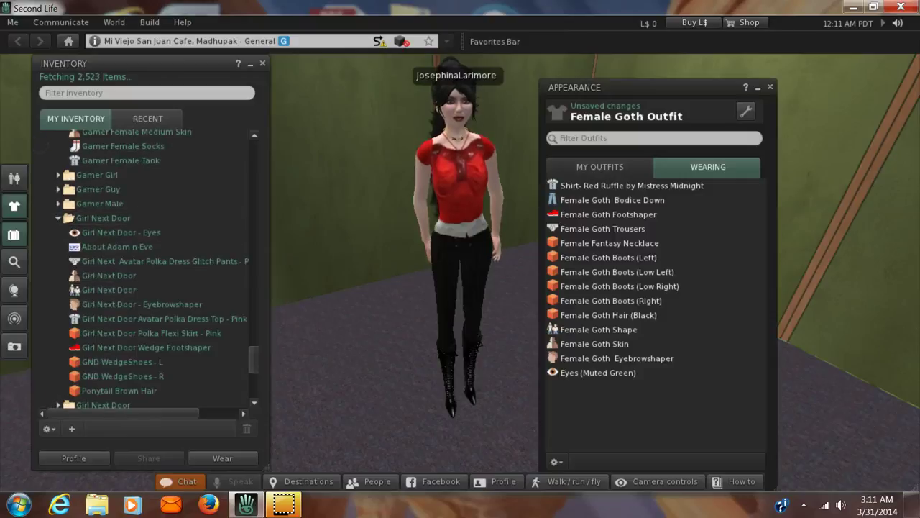
Step: Expand More Outfits, Ruth and Musician Female, then scroll back up
scroll(170, 248, down, 4)
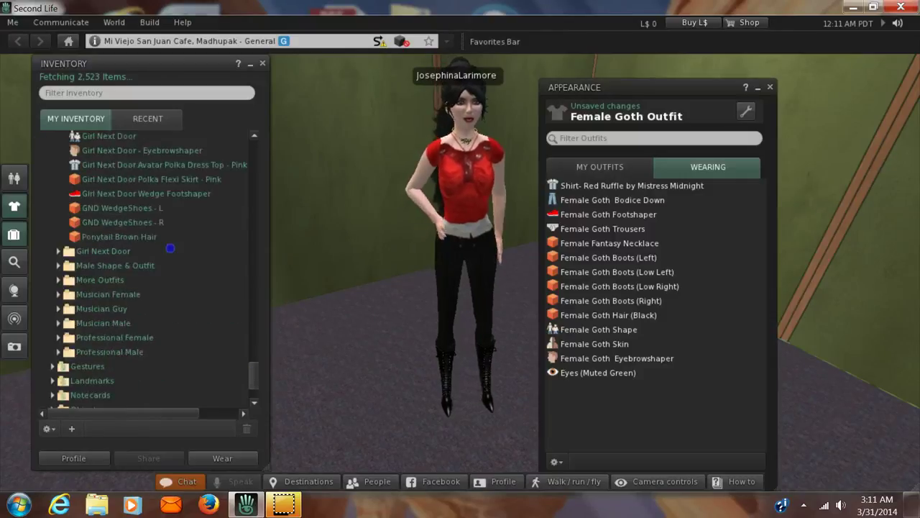
click(59, 250)
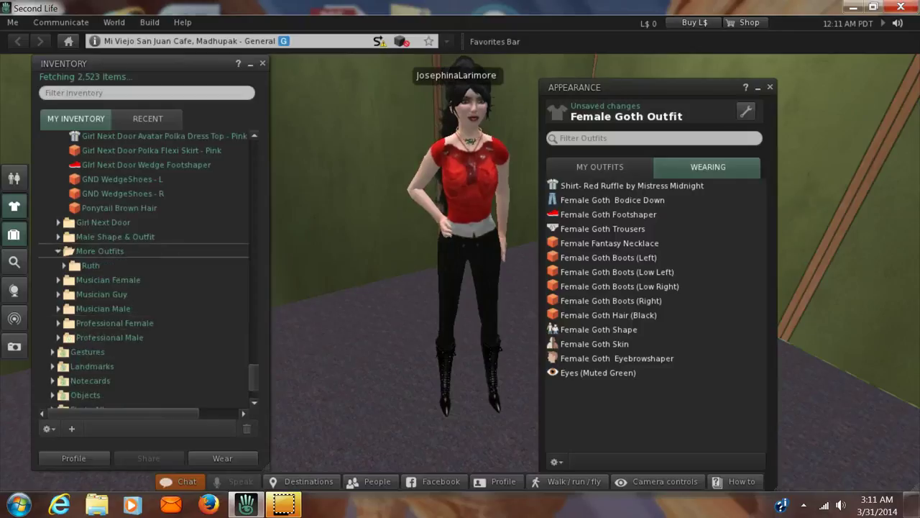
click(64, 266)
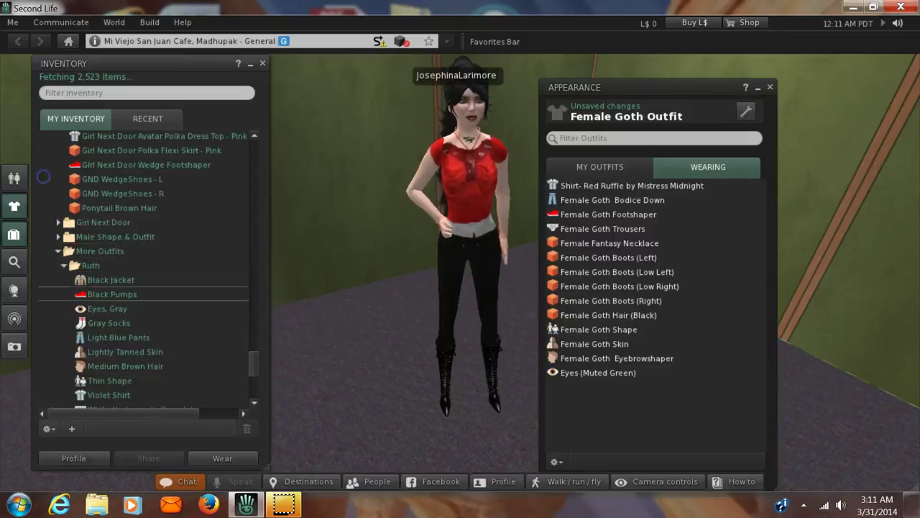
scroll(168, 245, down, 3)
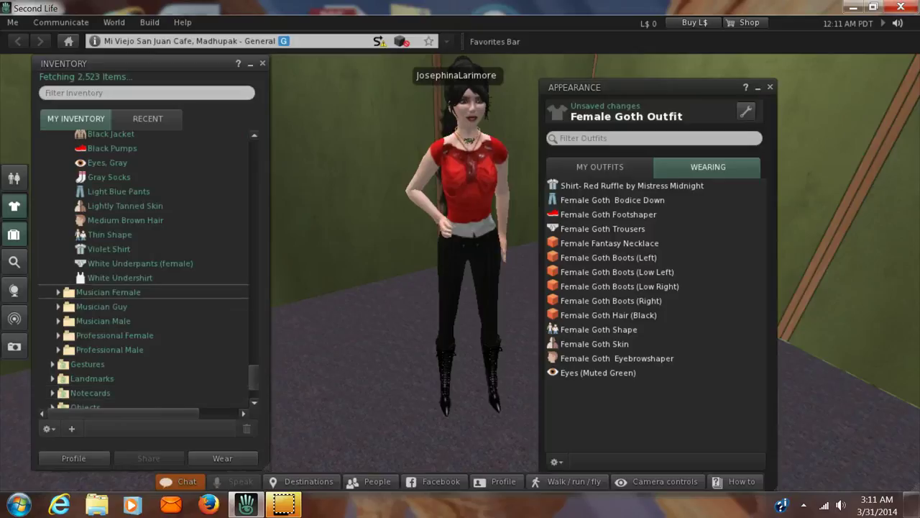
click(58, 292)
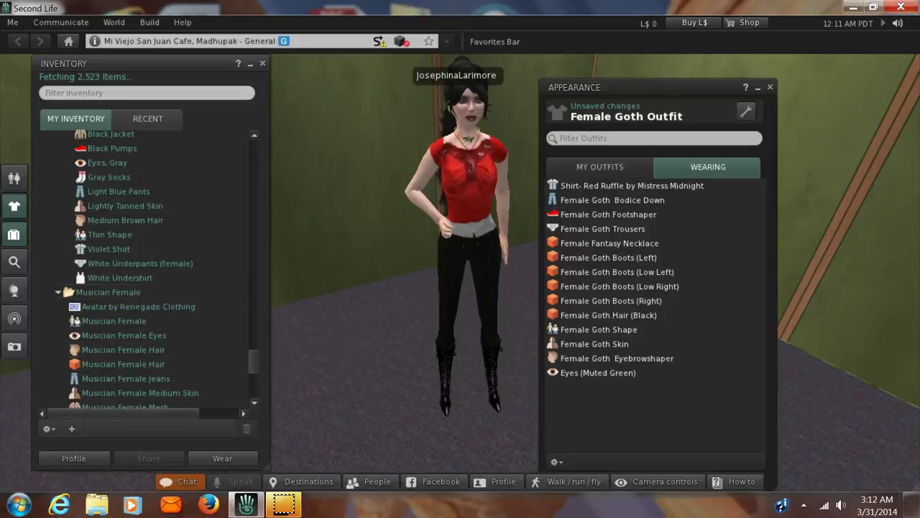
scroll(168, 240, down, 3)
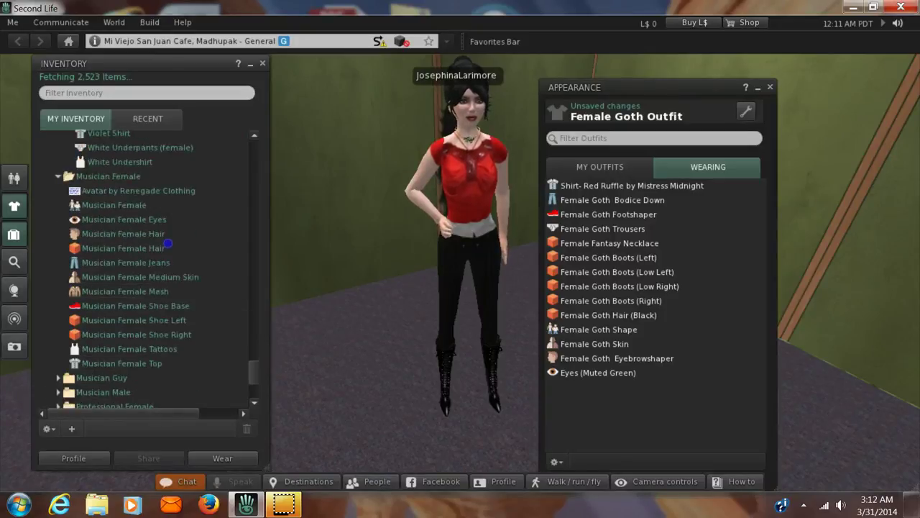
scroll(167, 243, up, 15)
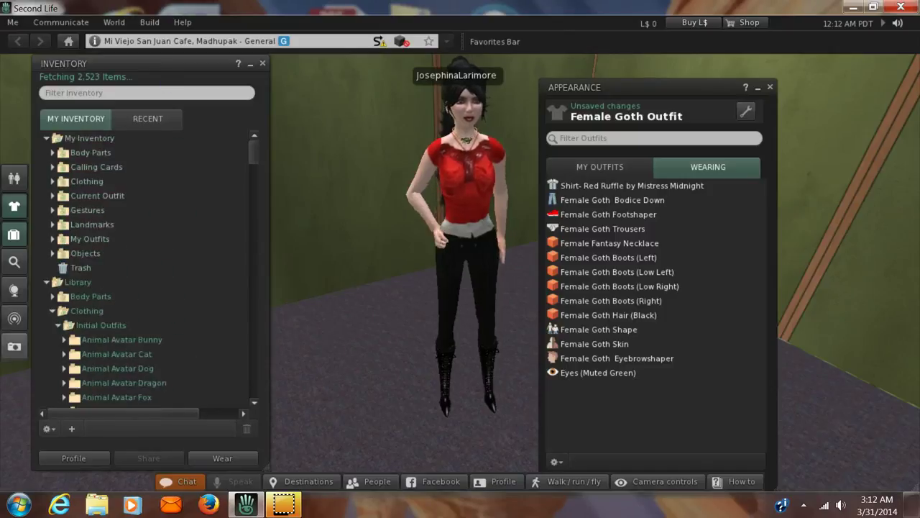
Step: Collapse the Library folder and take off the Female Goth Bodice Down
click(47, 282)
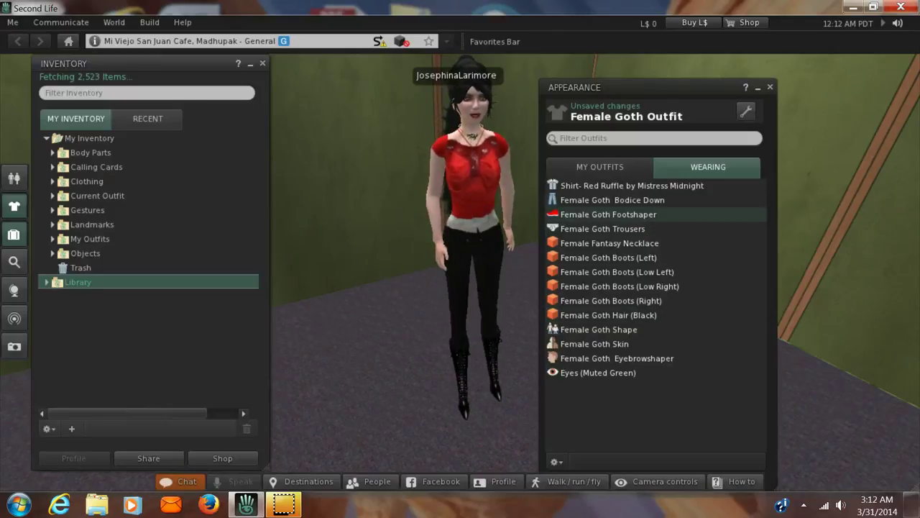
right_click(635, 200)
click(661, 206)
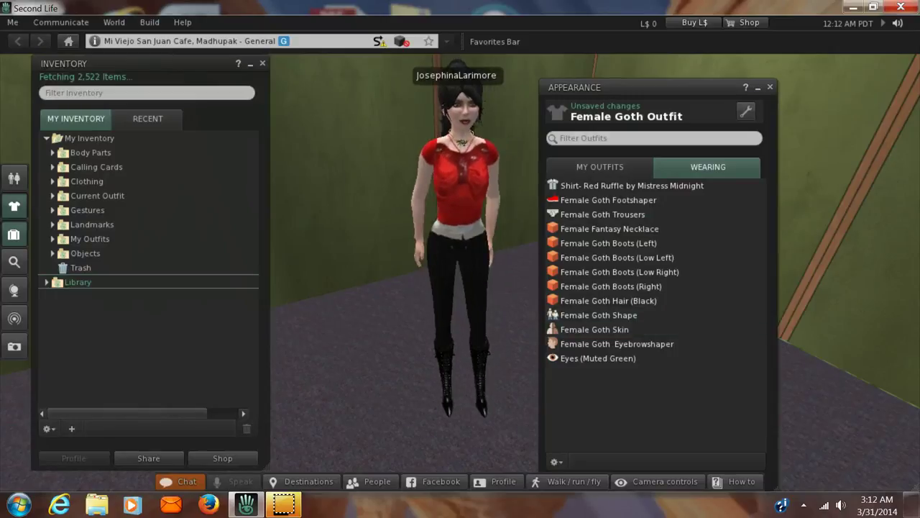
Step: Wear the Female Goth Bolero Jacket from Clothing > Female Goth Outfit, then close the inventory
click(52, 181)
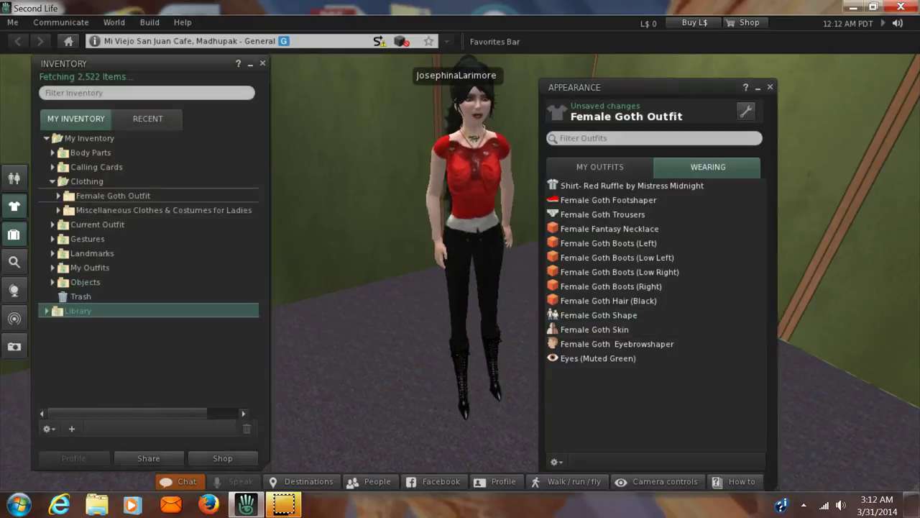
click(58, 195)
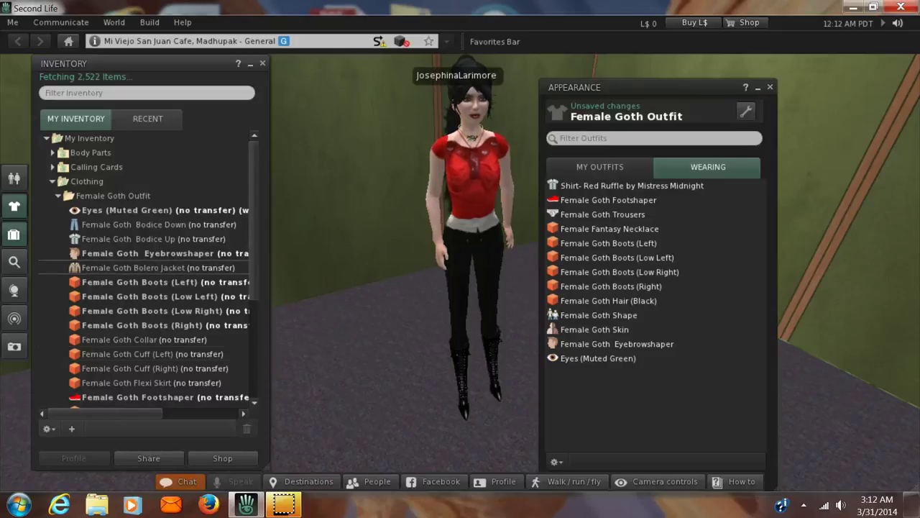
right_click(154, 267)
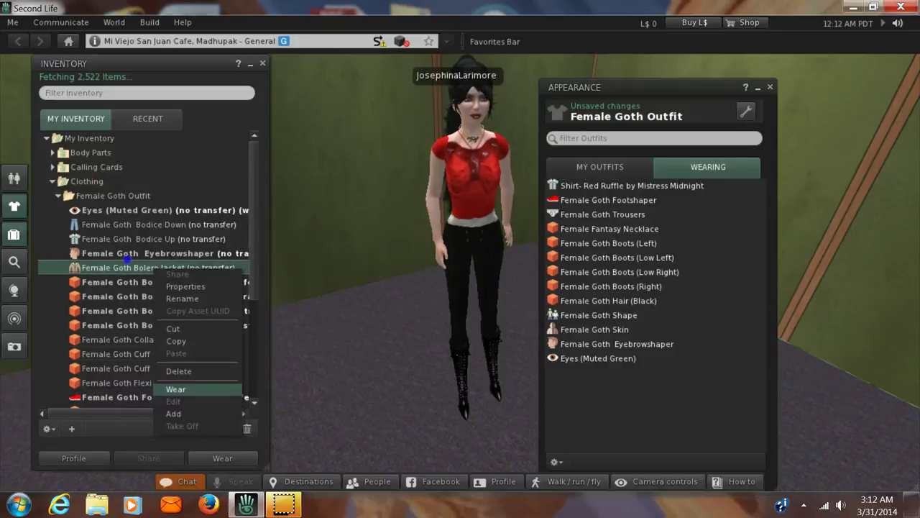
click(176, 389)
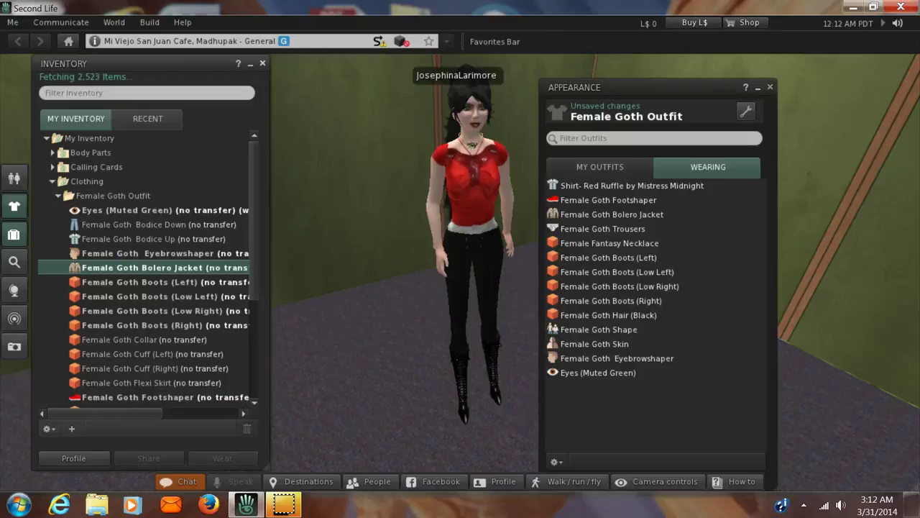
click(263, 63)
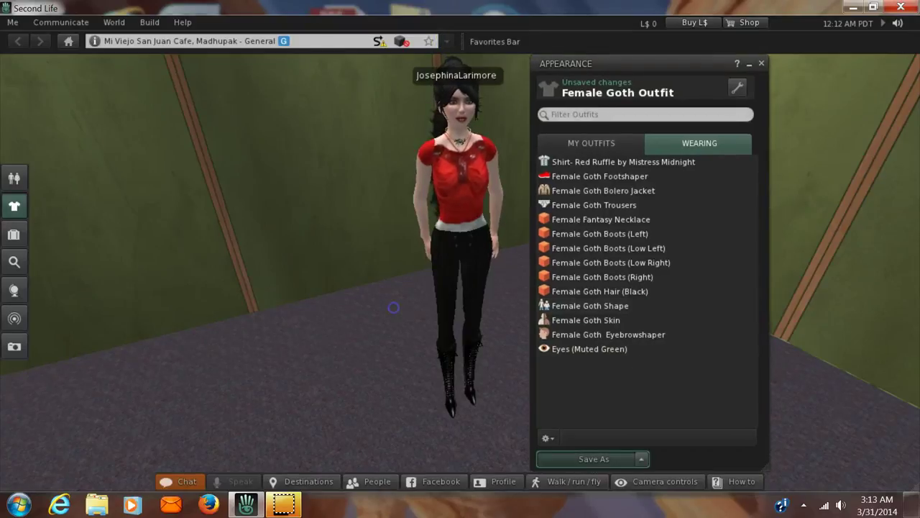
Step: Use Save As to store the look as 'Black jeans and boots with red shirt and necklace'
click(587, 459)
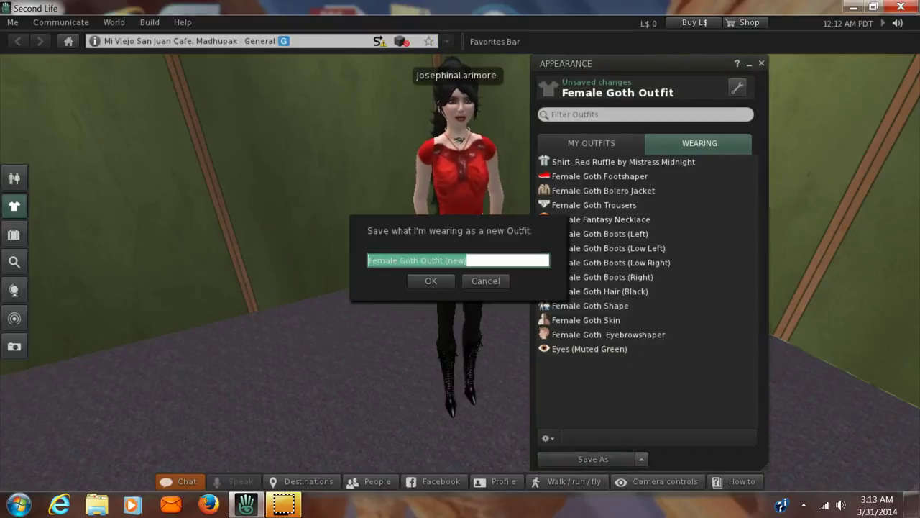
key(BackSpace)
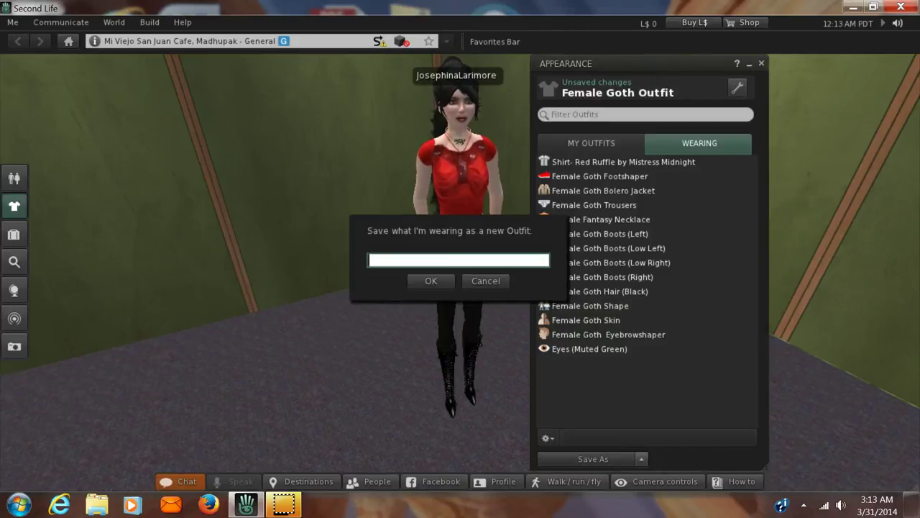
text(Black jeans )
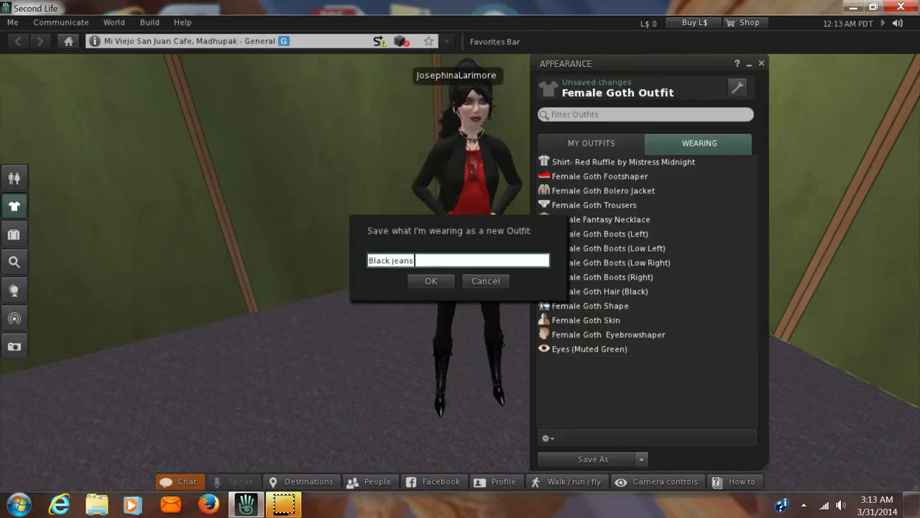
text(and boots)
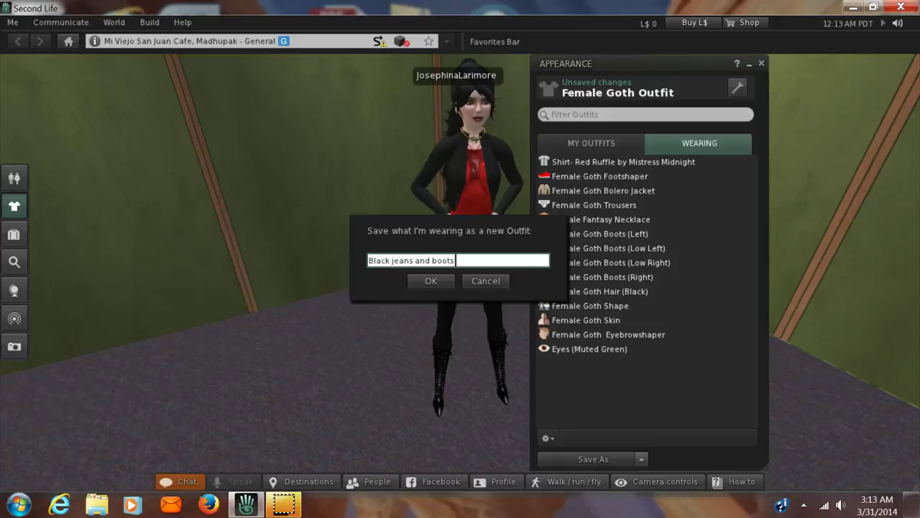
text( with red)
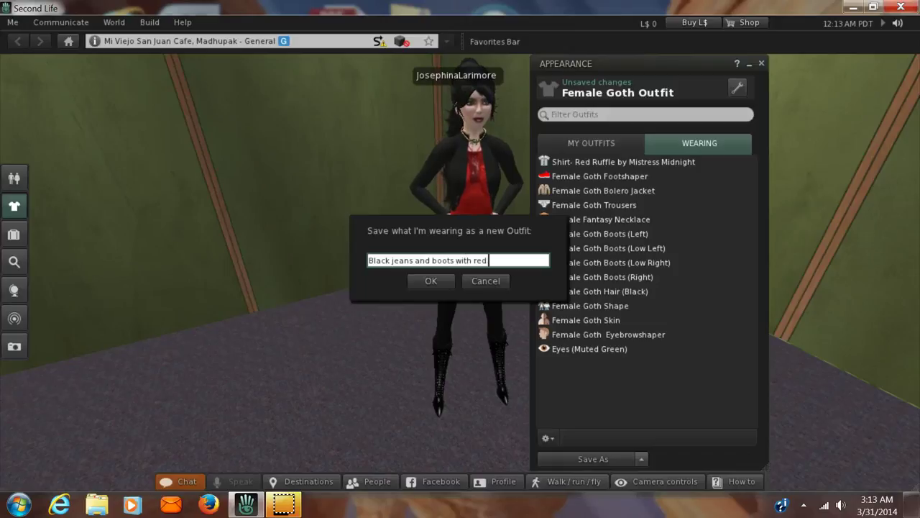
text( shirt and ne)
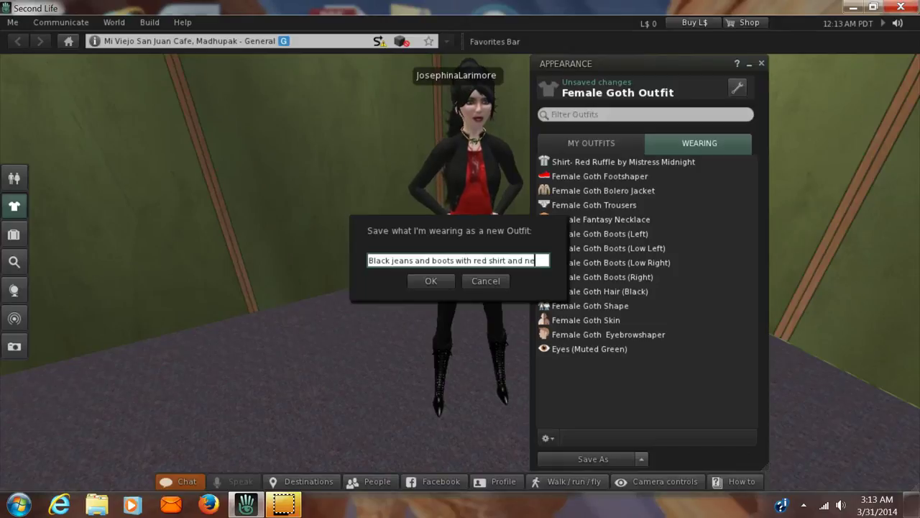
text(cklace)
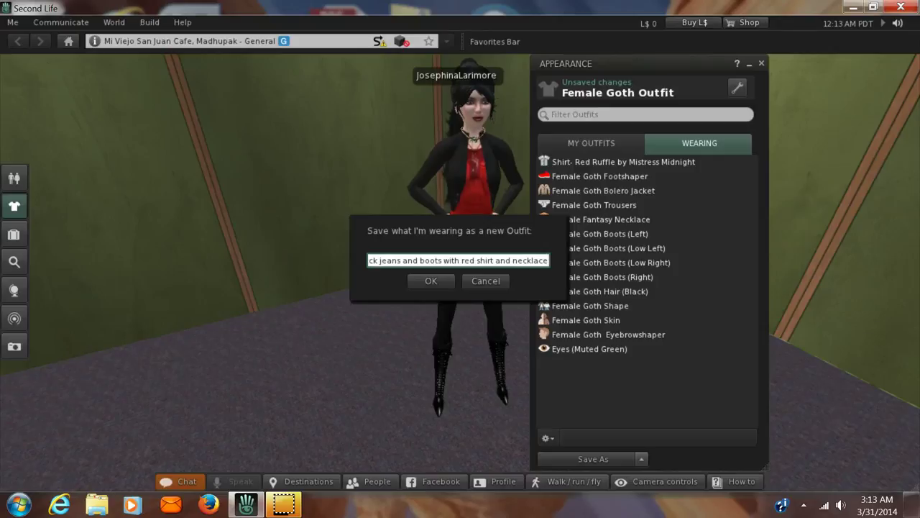
key(Return)
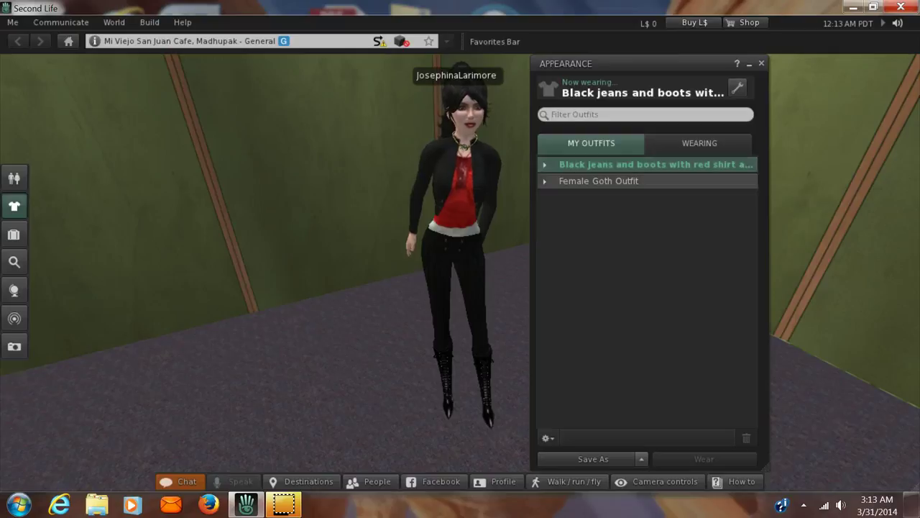
Step: Wear the Female Goth Outfit to replace the current look, review the Wearing list, then close Appearance
right_click(604, 182)
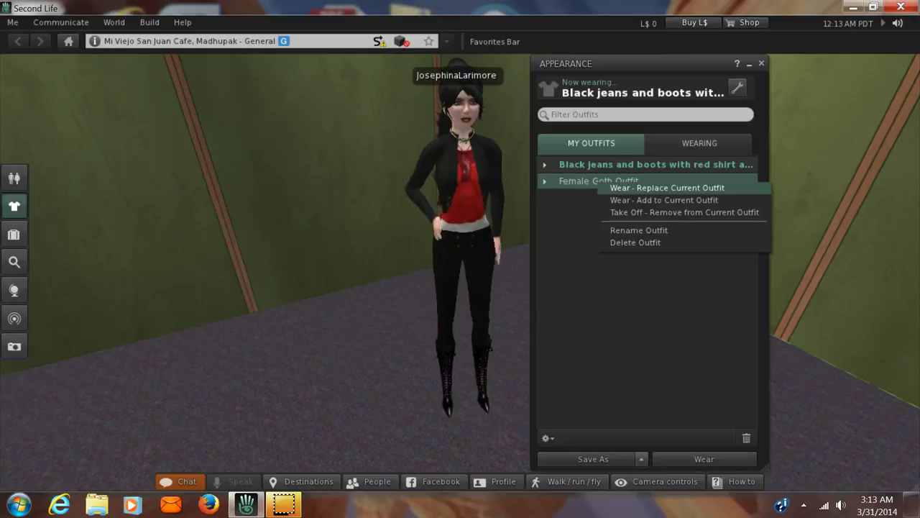
key(Return)
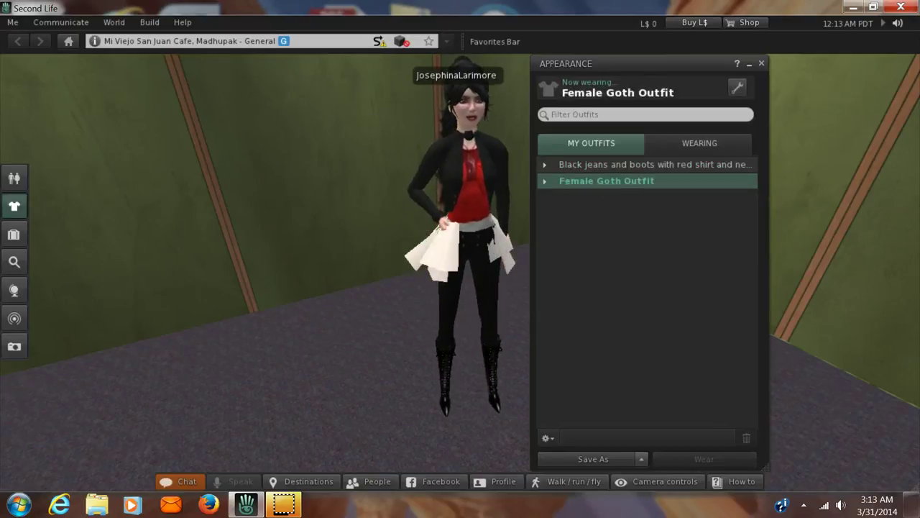
click(699, 143)
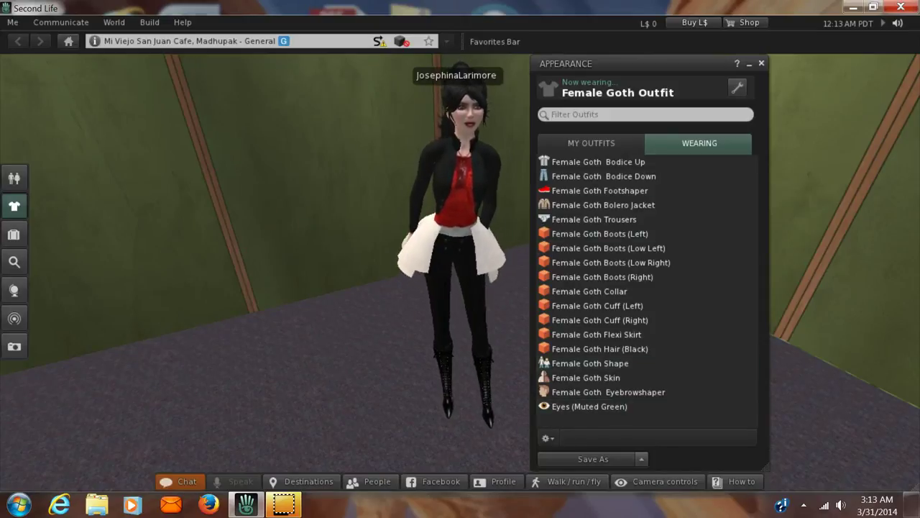
click(761, 63)
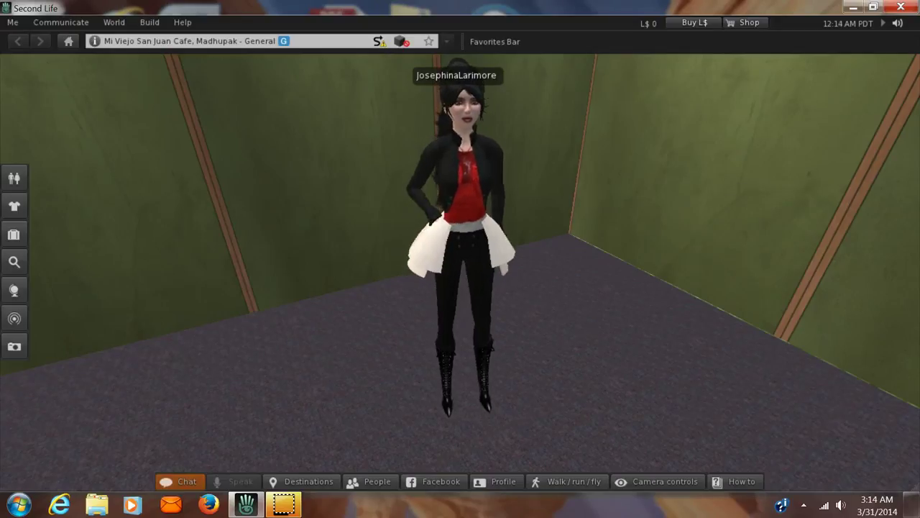
Step: Switch the camera to Rear View behind the avatar
click(658, 481)
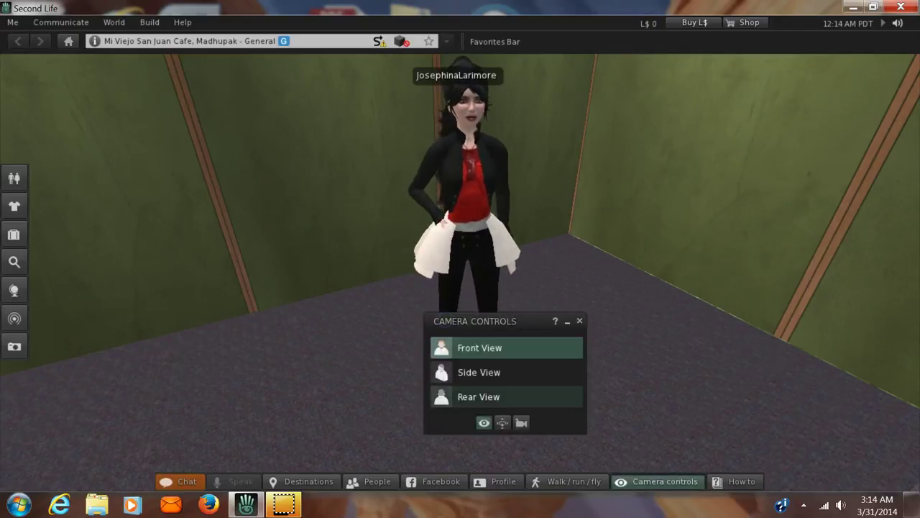
click(503, 396)
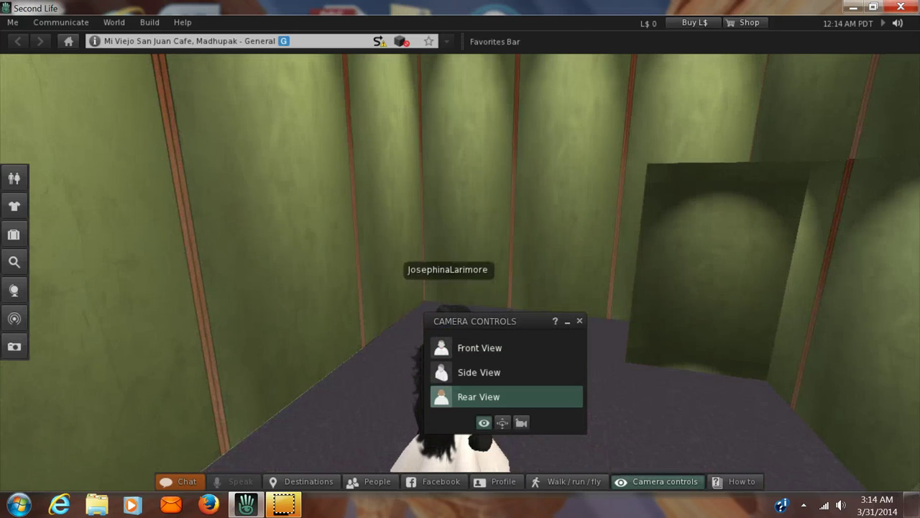
key(Escape)
Step: Walk the avatar through the doorway onto the lawn, turn it around and zoom in
key(Up)
key(Right)
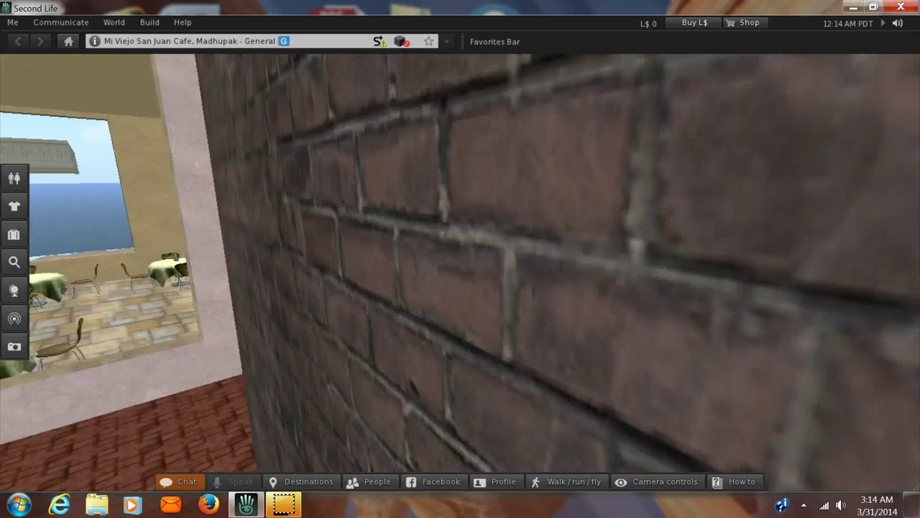
key(Up)
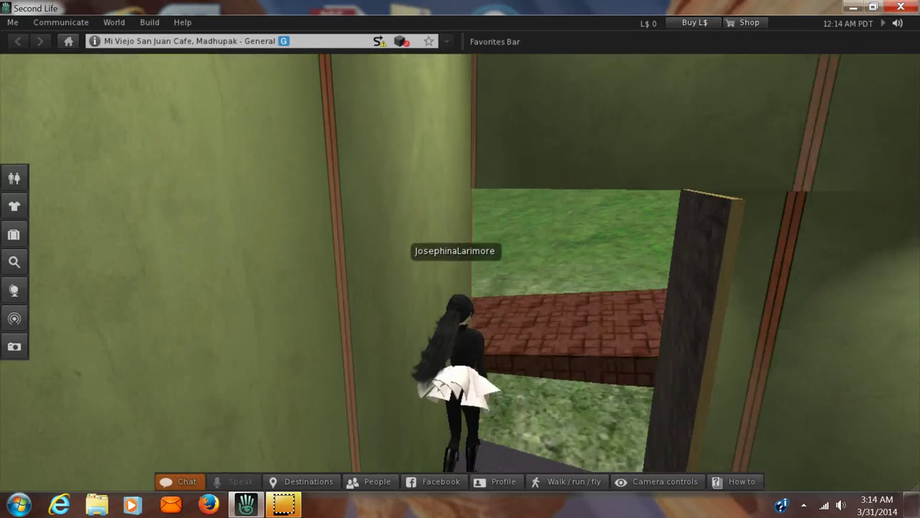
key(Up)
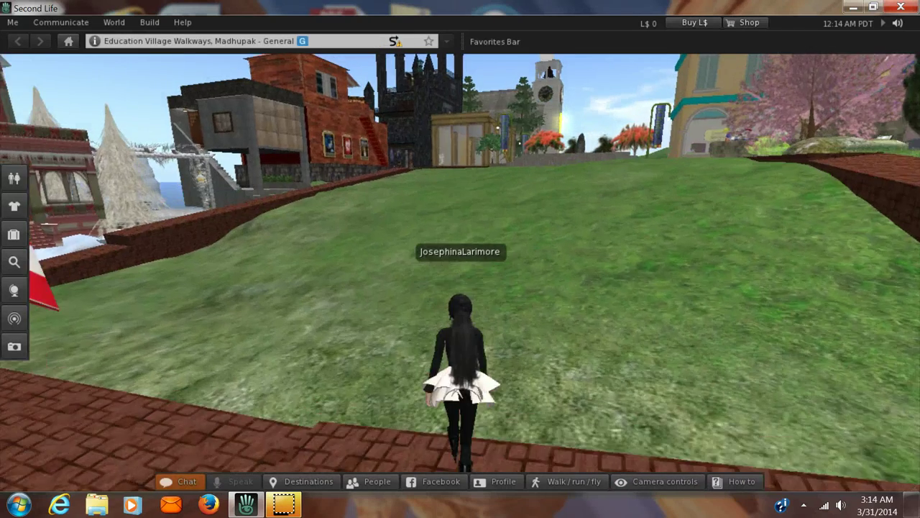
key(Up)
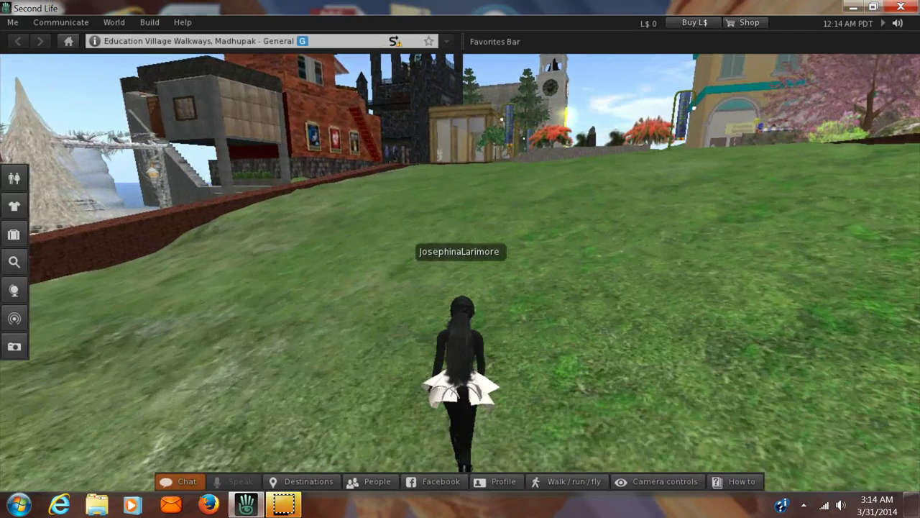
key(Right)
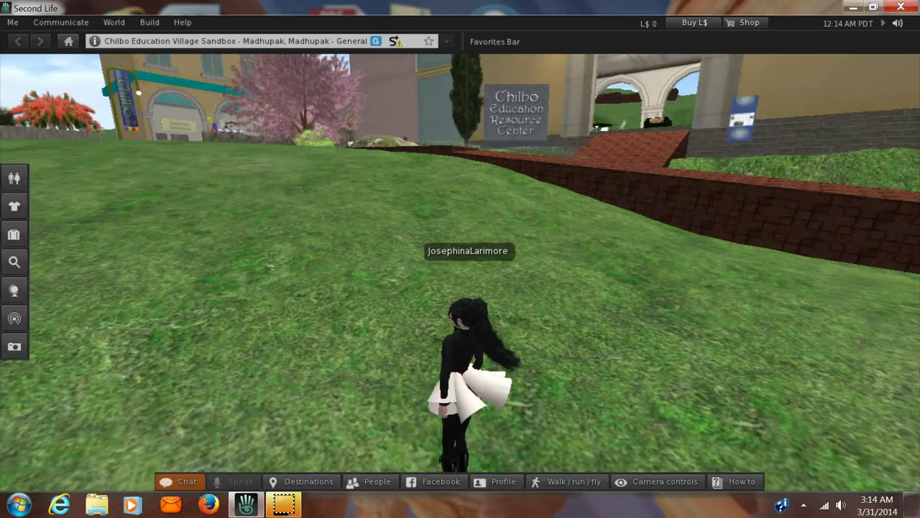
key(Right)
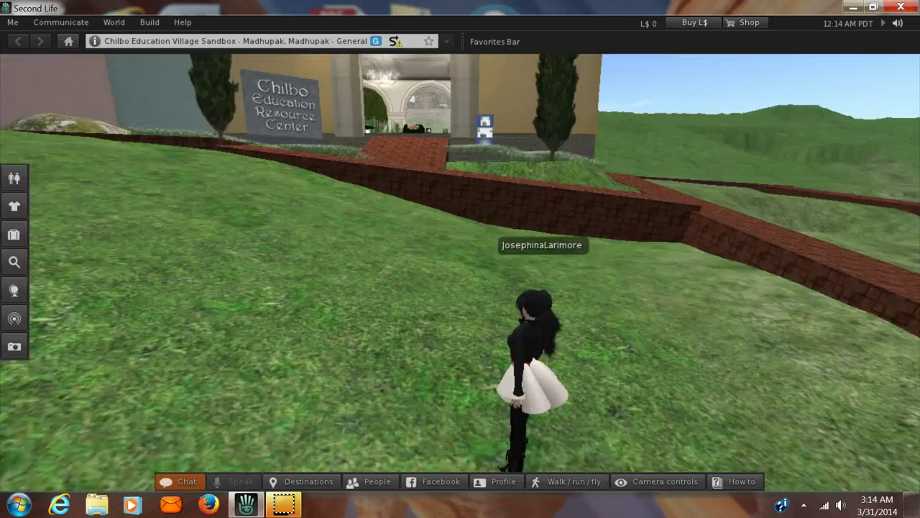
key(Right)
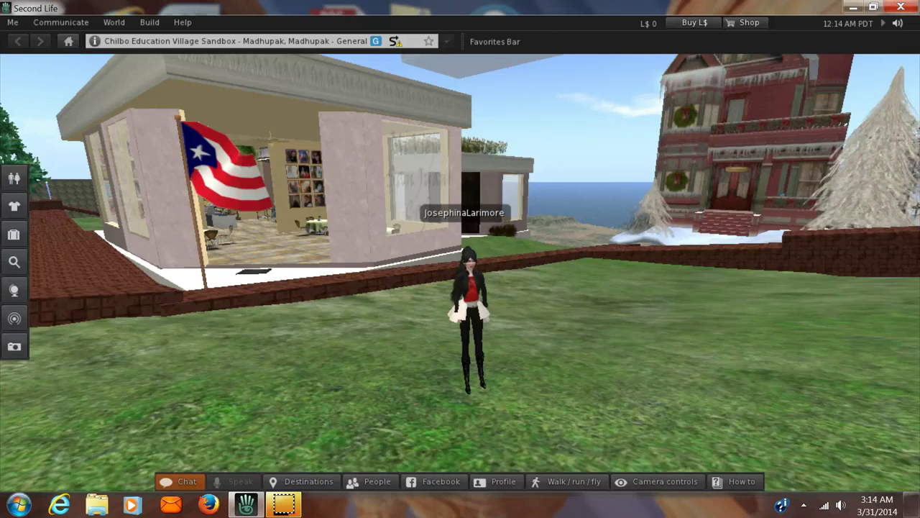
scroll(474, 288, up, 3)
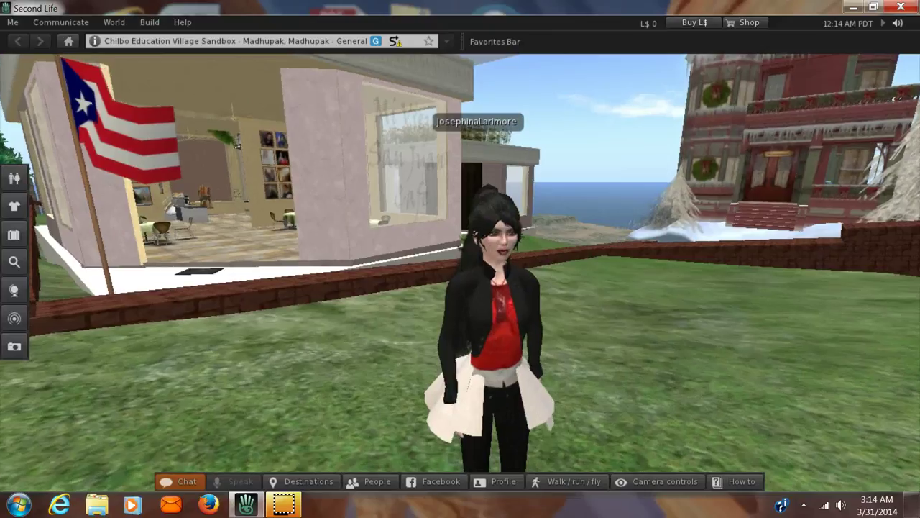